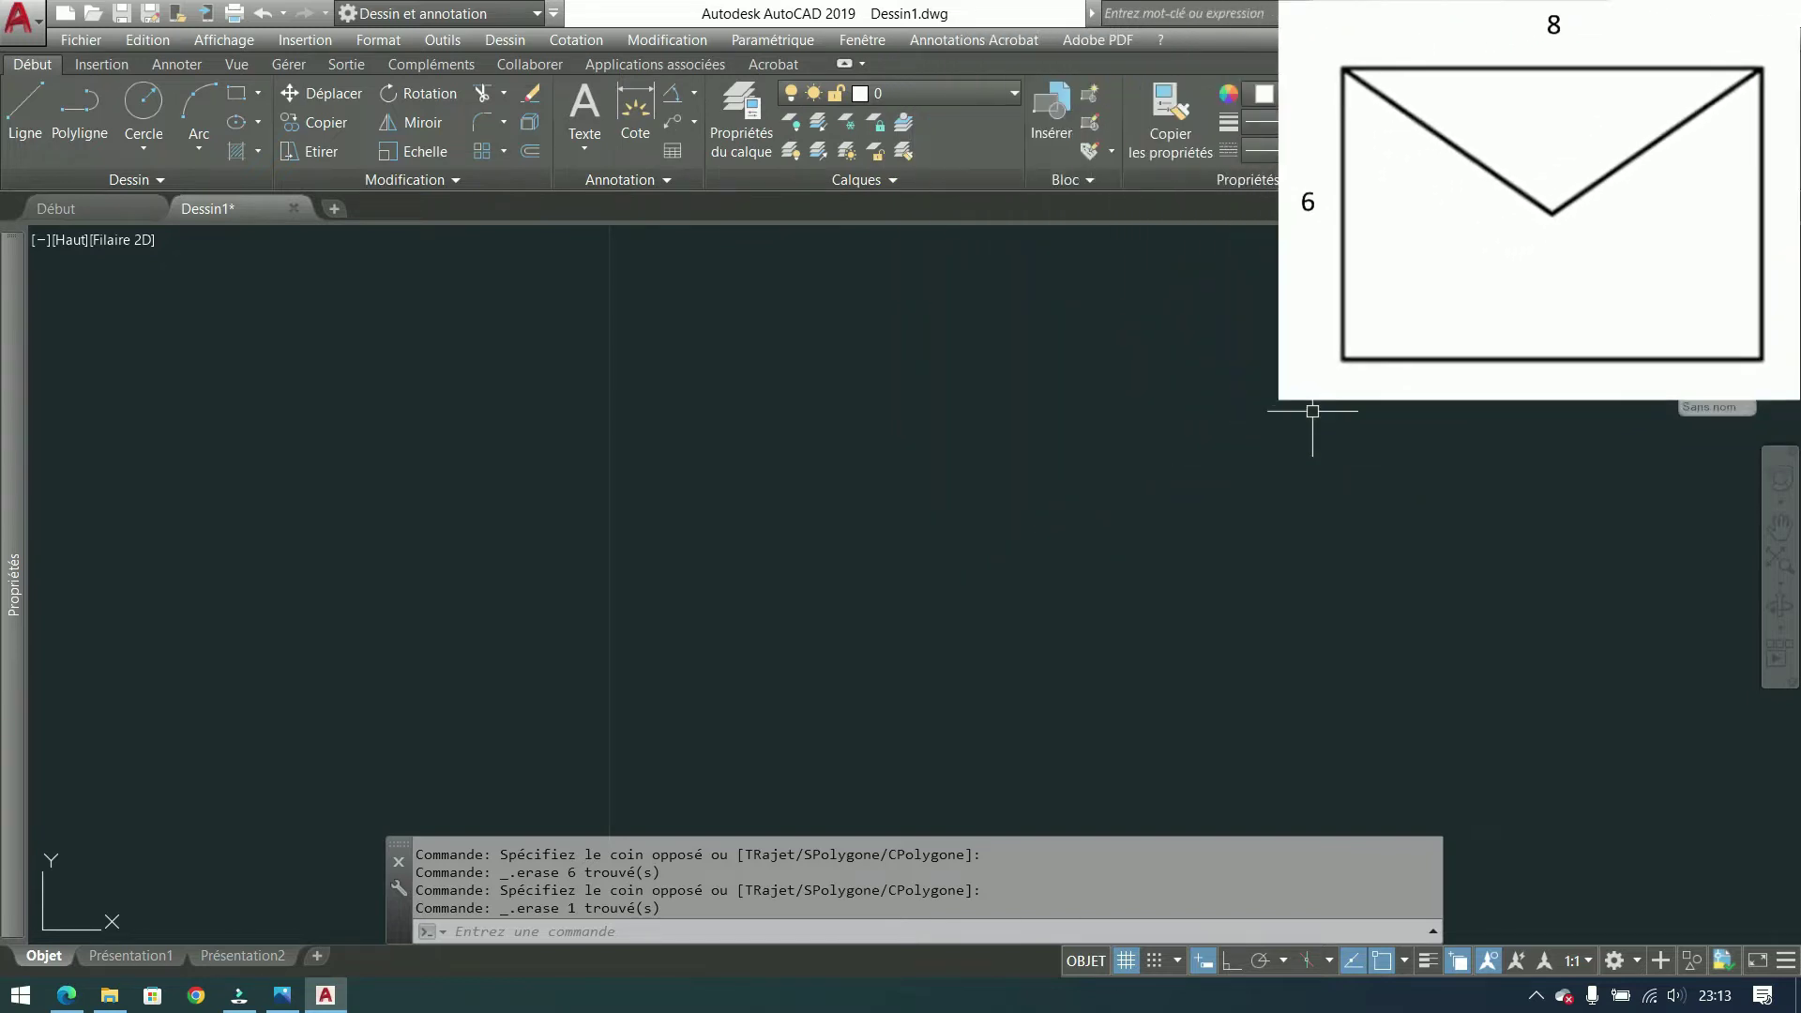
Step: With Ortho on, draw a closed 8 by 6 rectangle from line segments 6, 8, 6, closing it
{"action": "left_click", "coordinate": [16, 127]}
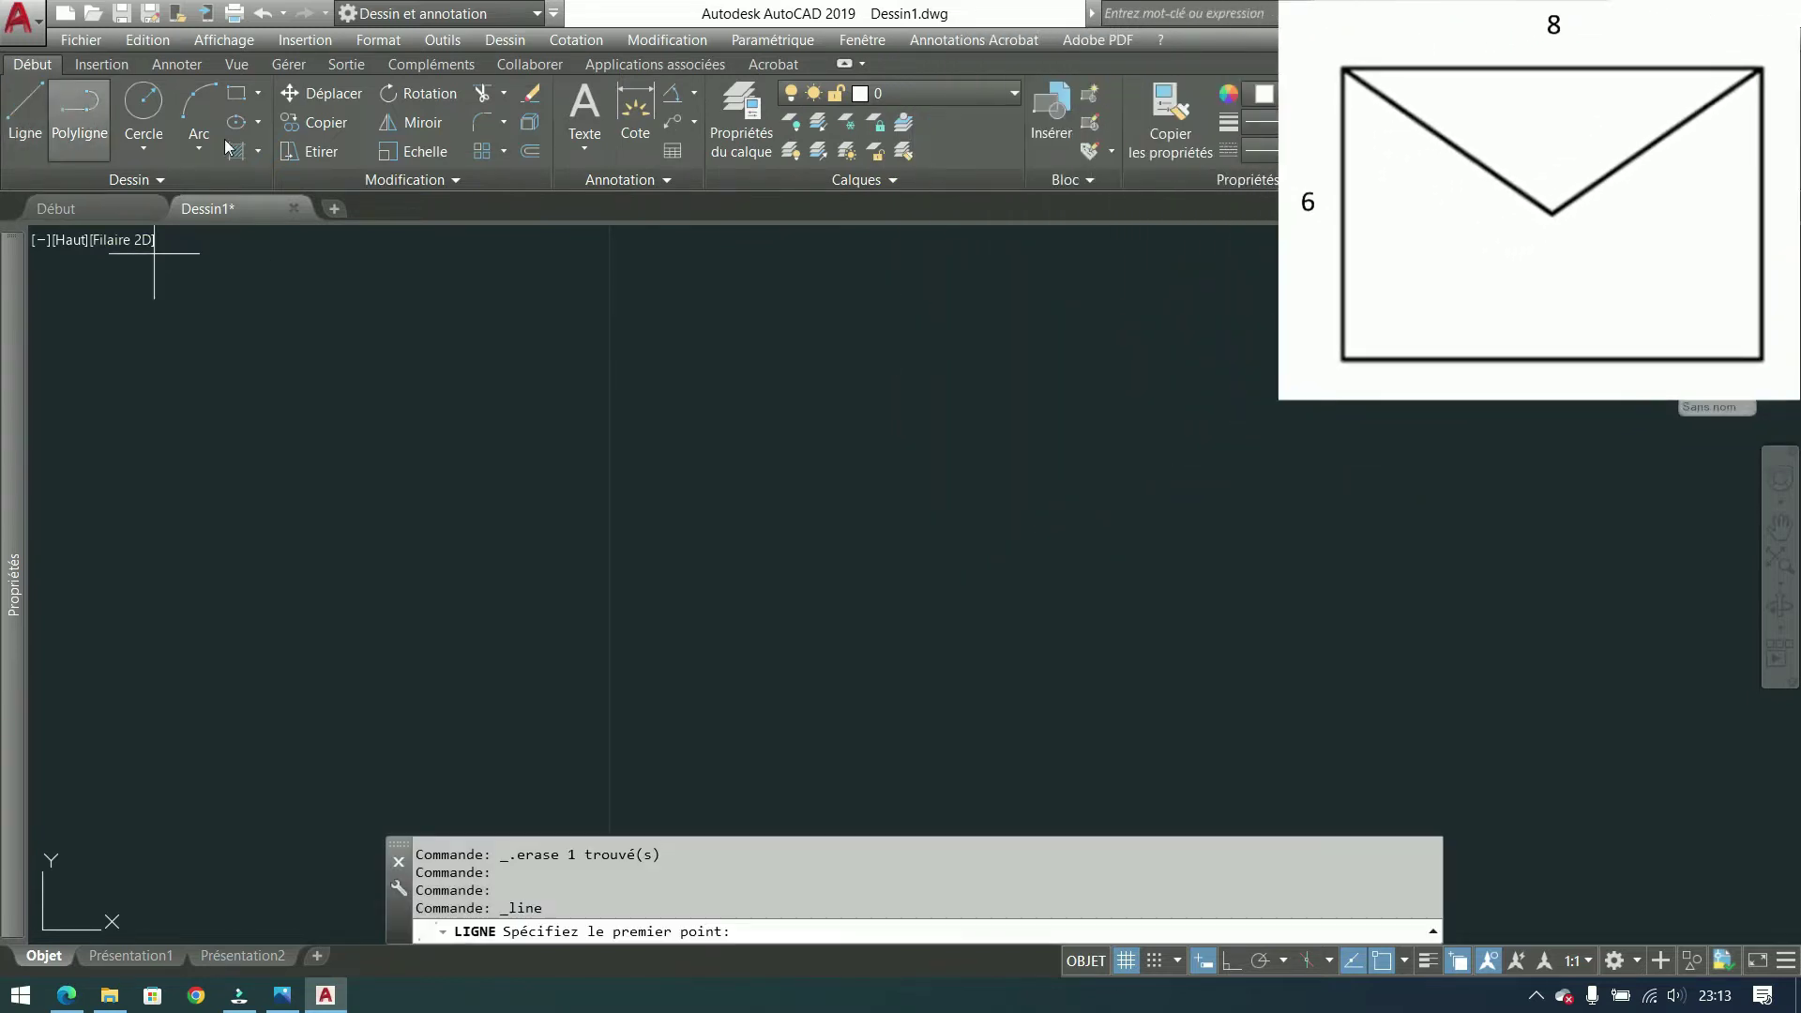
{"action": "left_click", "coordinate": [498, 410]}
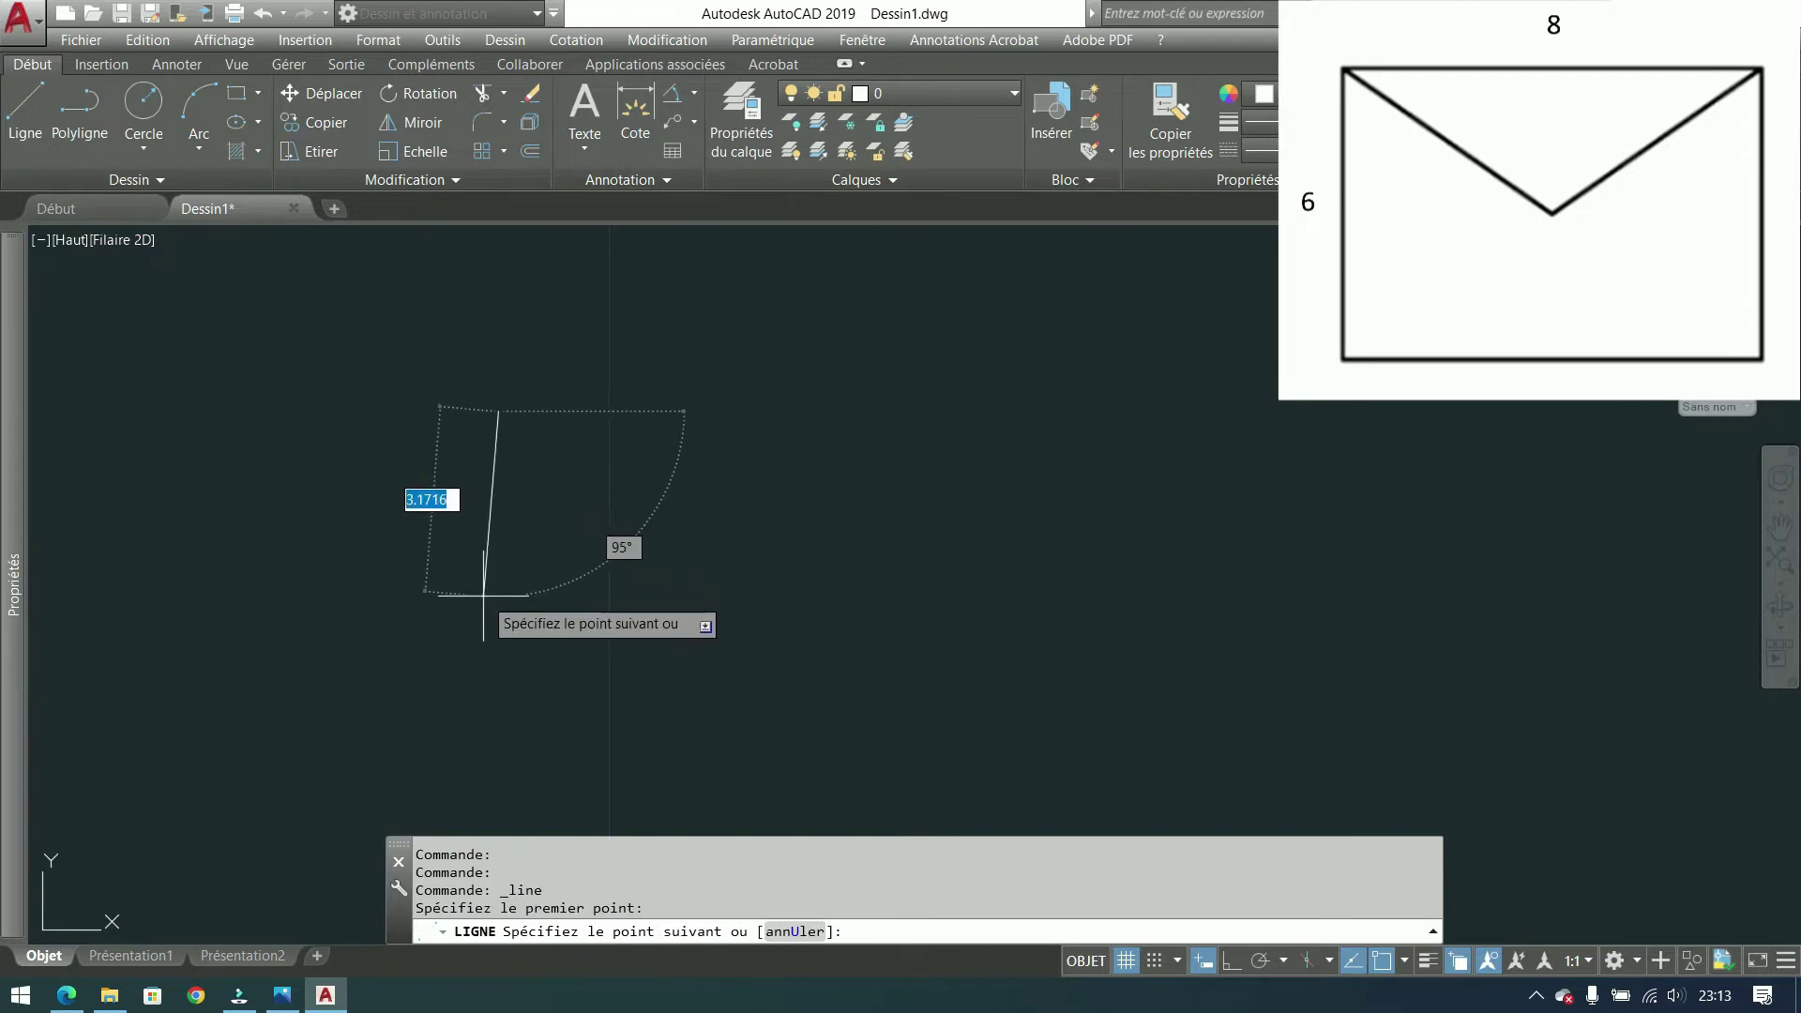
{"action": "key", "text": "F8"}
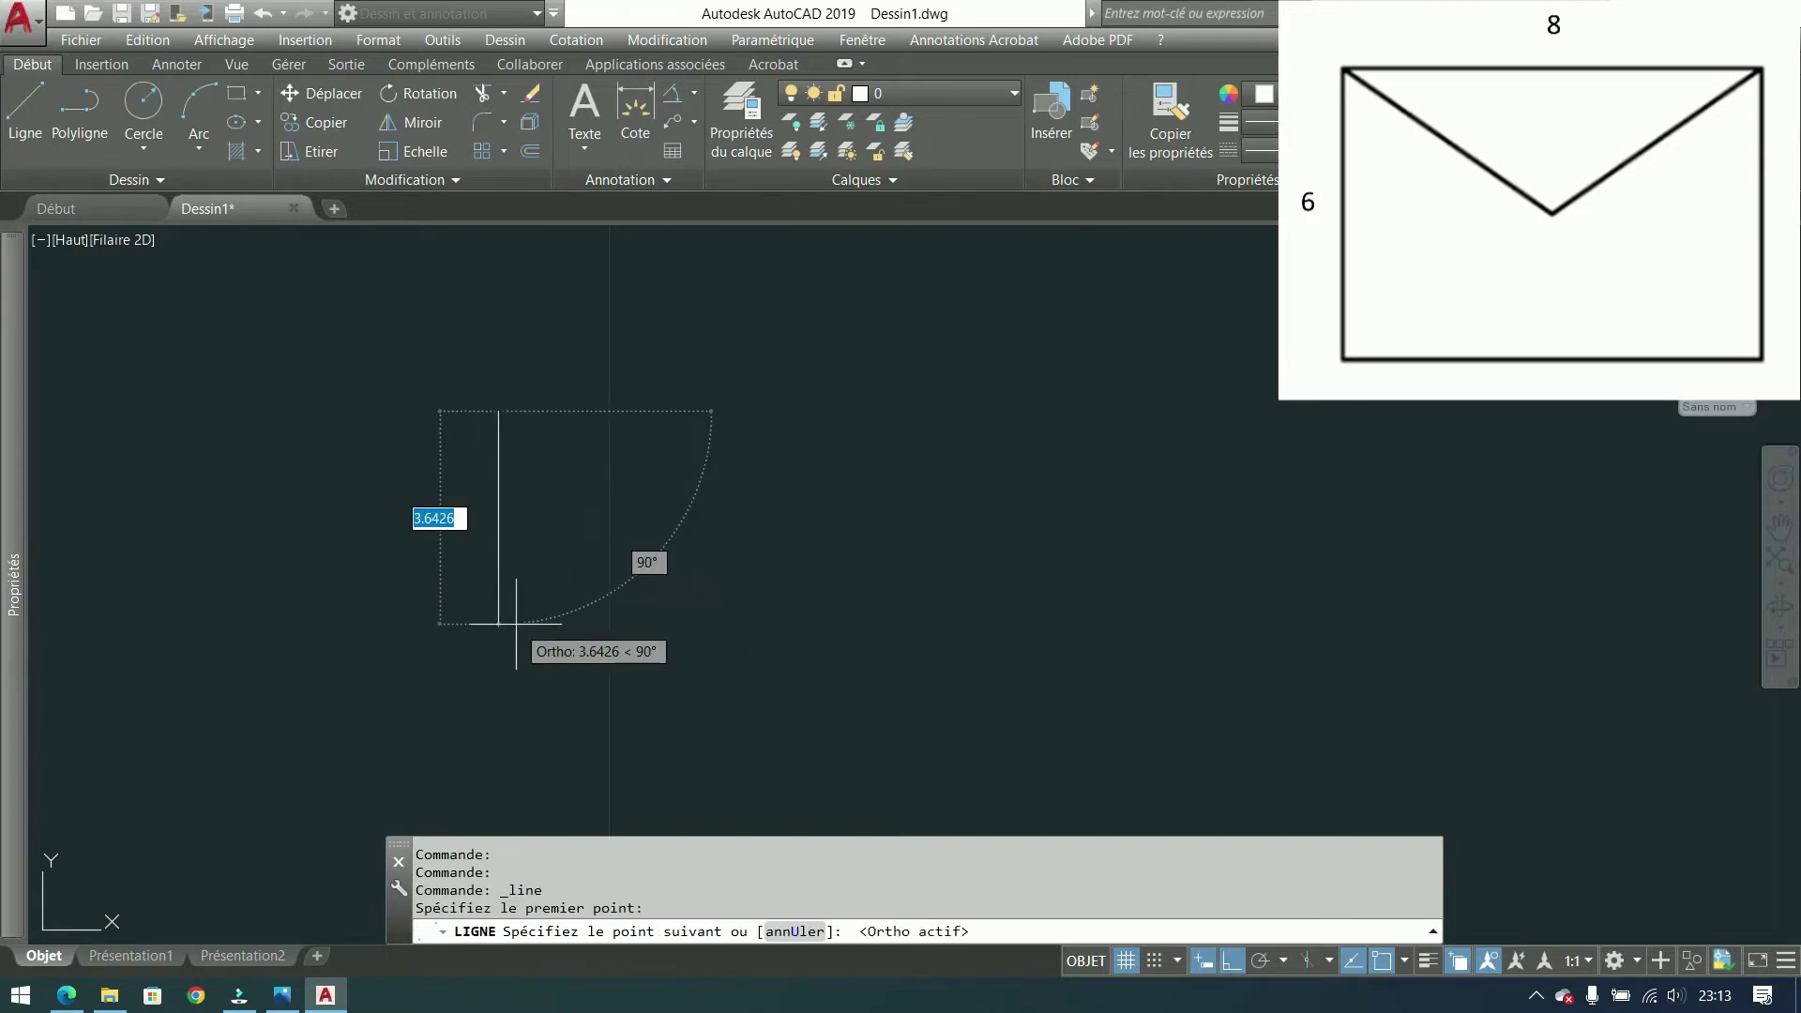
{"action": "type", "text": "6"}
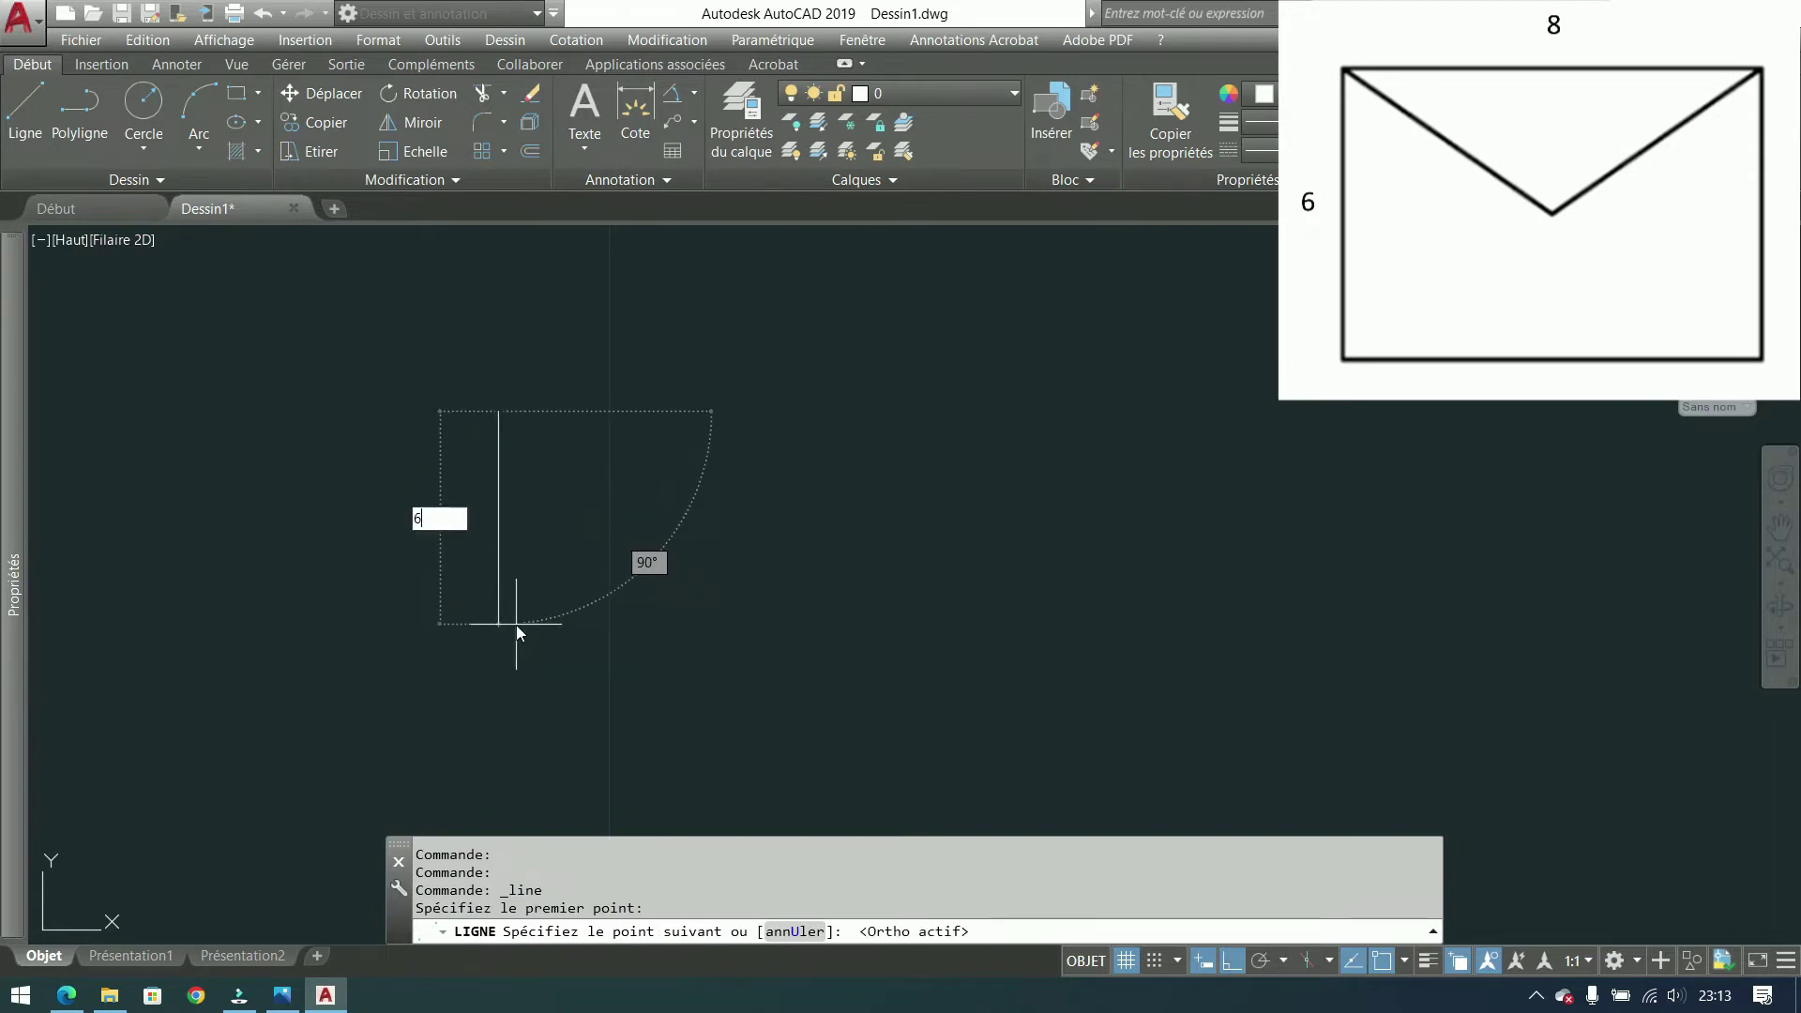
{"action": "key", "text": "Return"}
{"action": "type", "text": "8"}
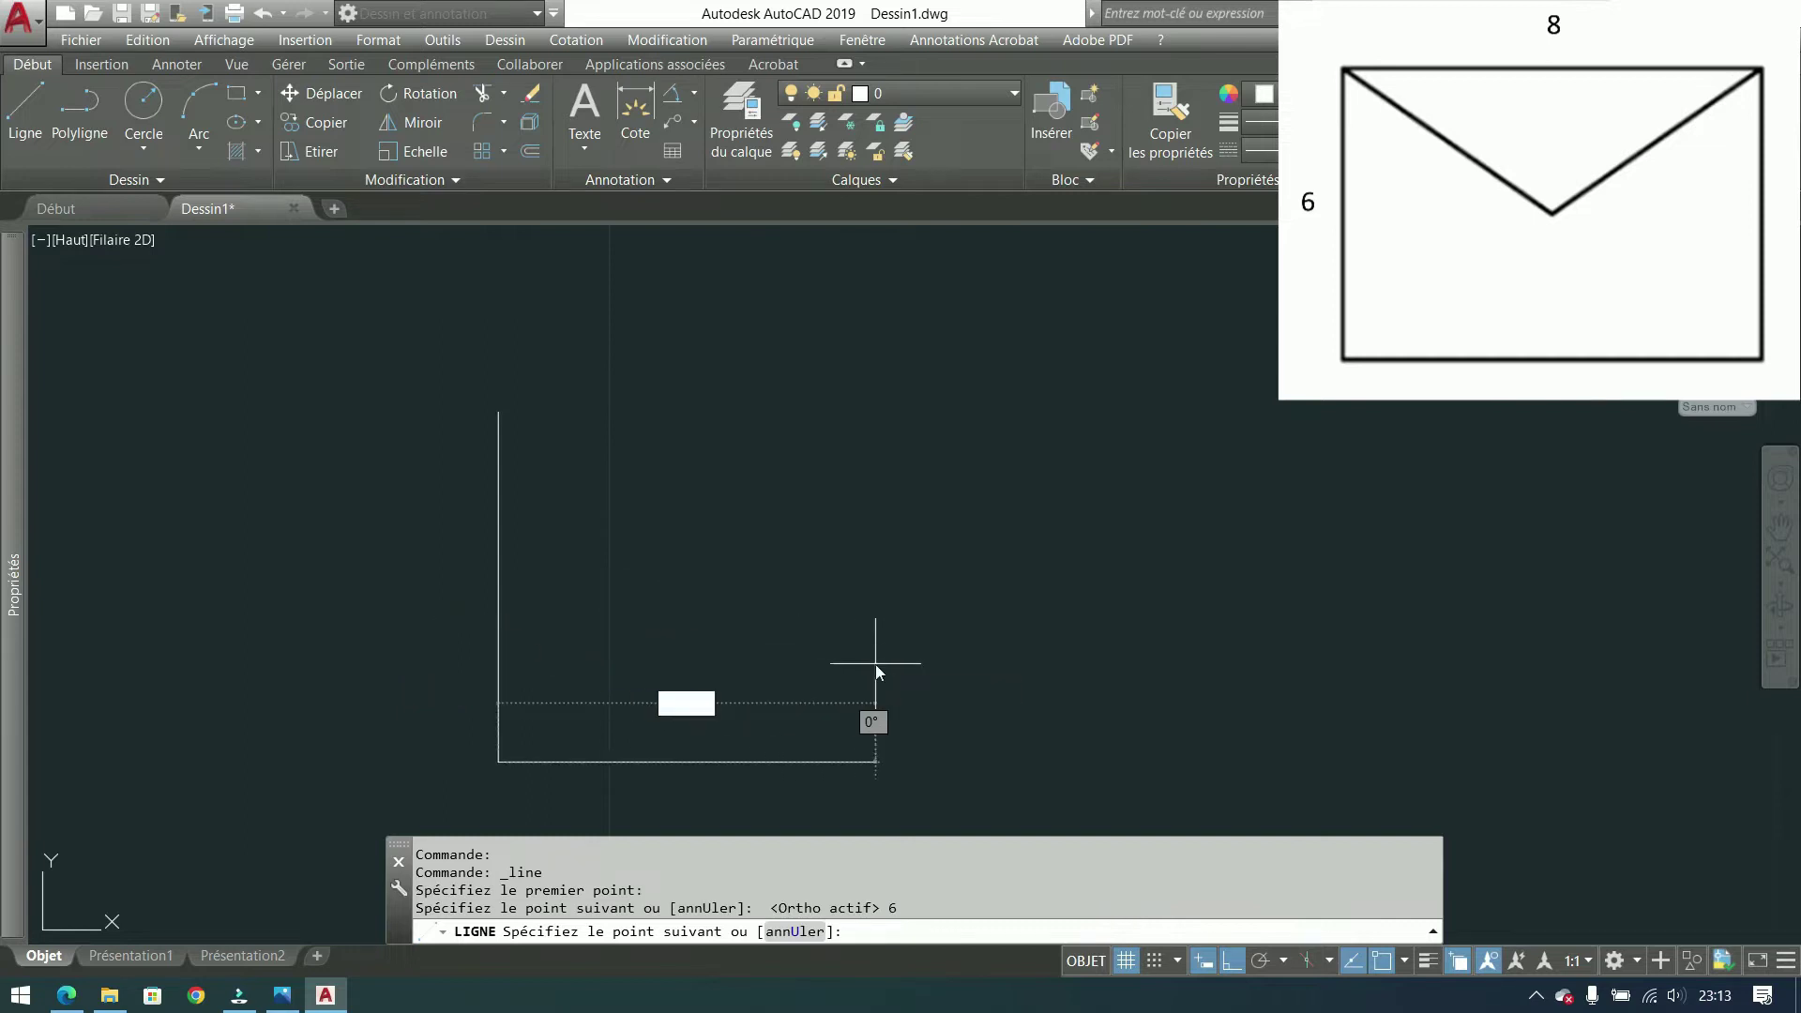
{"action": "key", "text": "Return"}
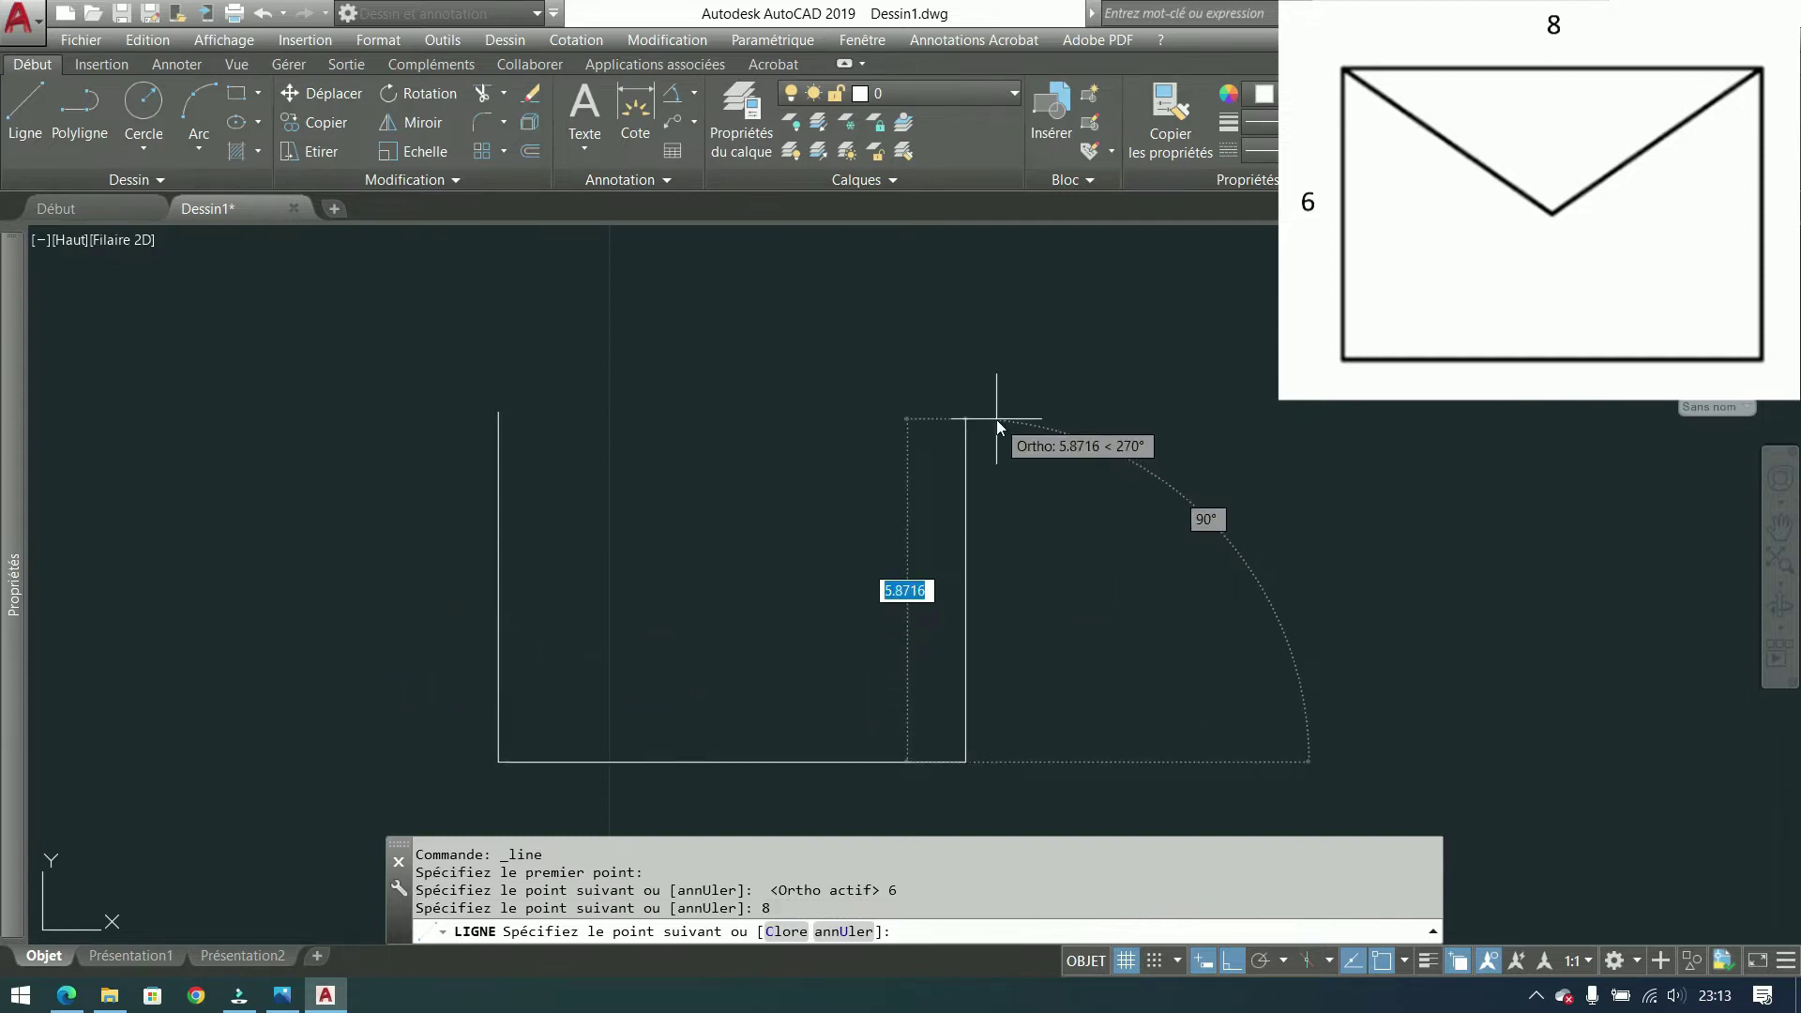
{"action": "type", "text": "6"}
{"action": "key", "text": "Return"}
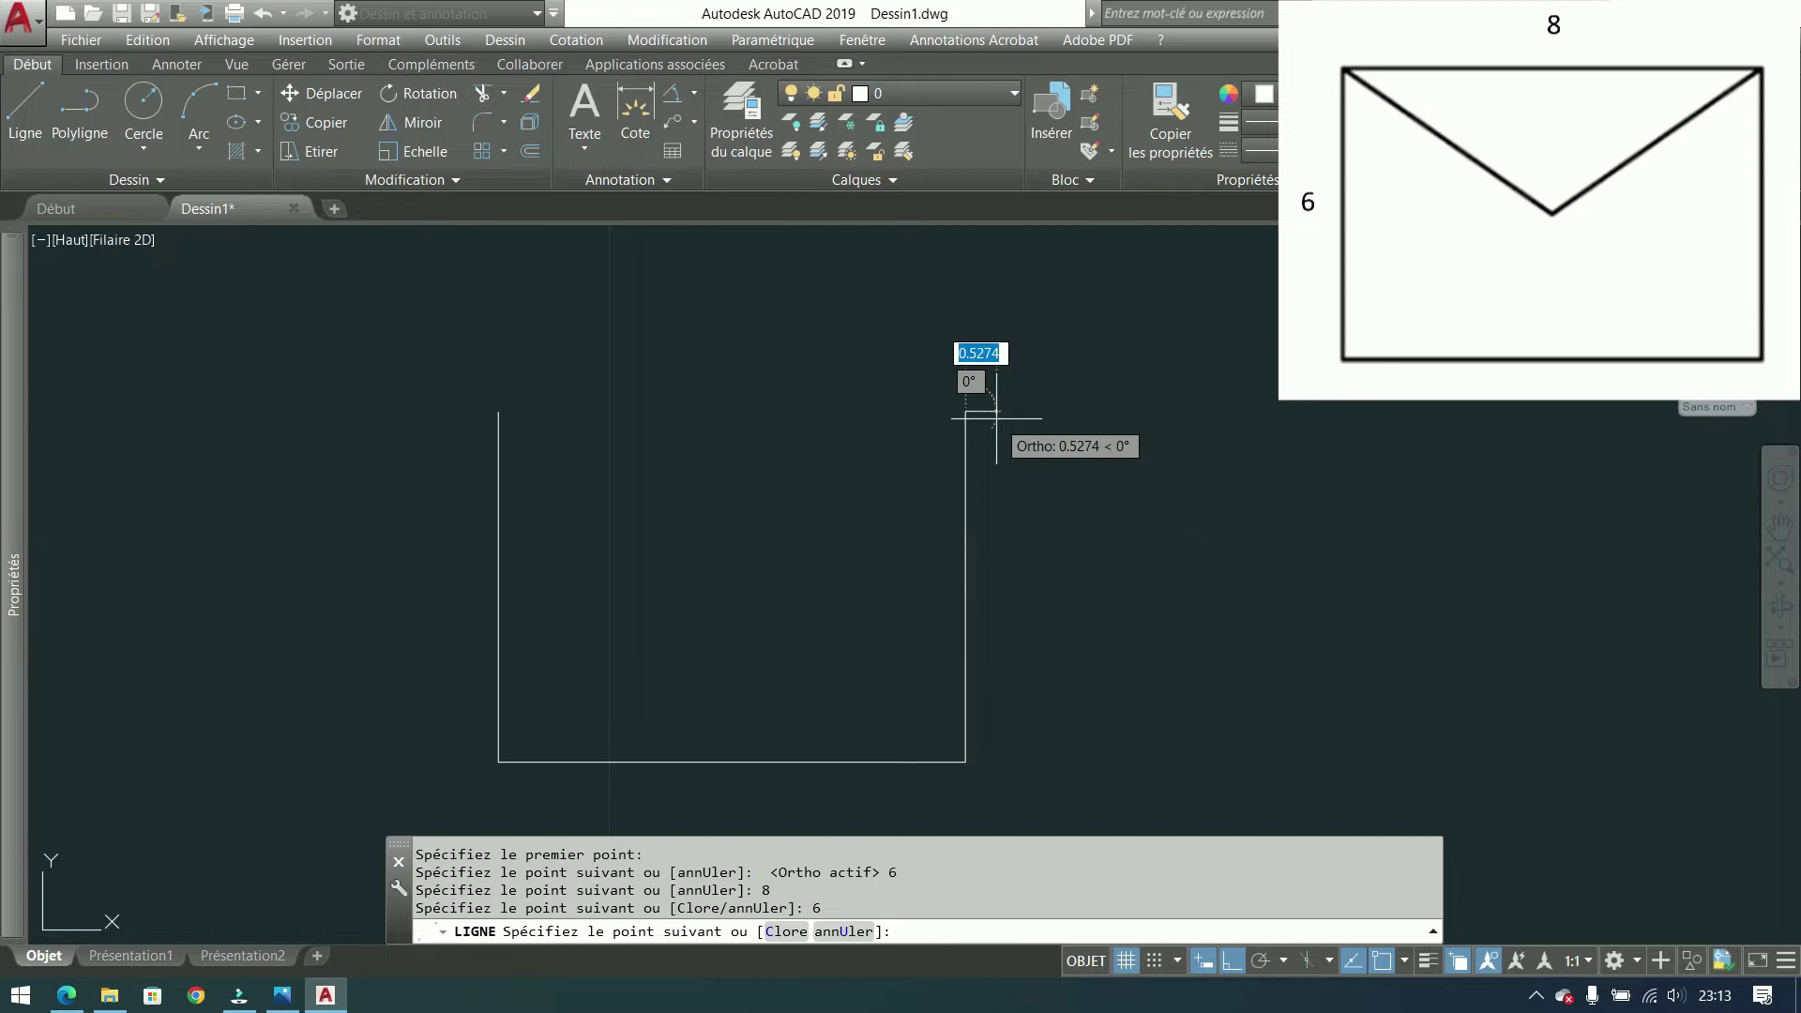
{"action": "type", "text": "c"}
{"action": "key", "text": "Return"}
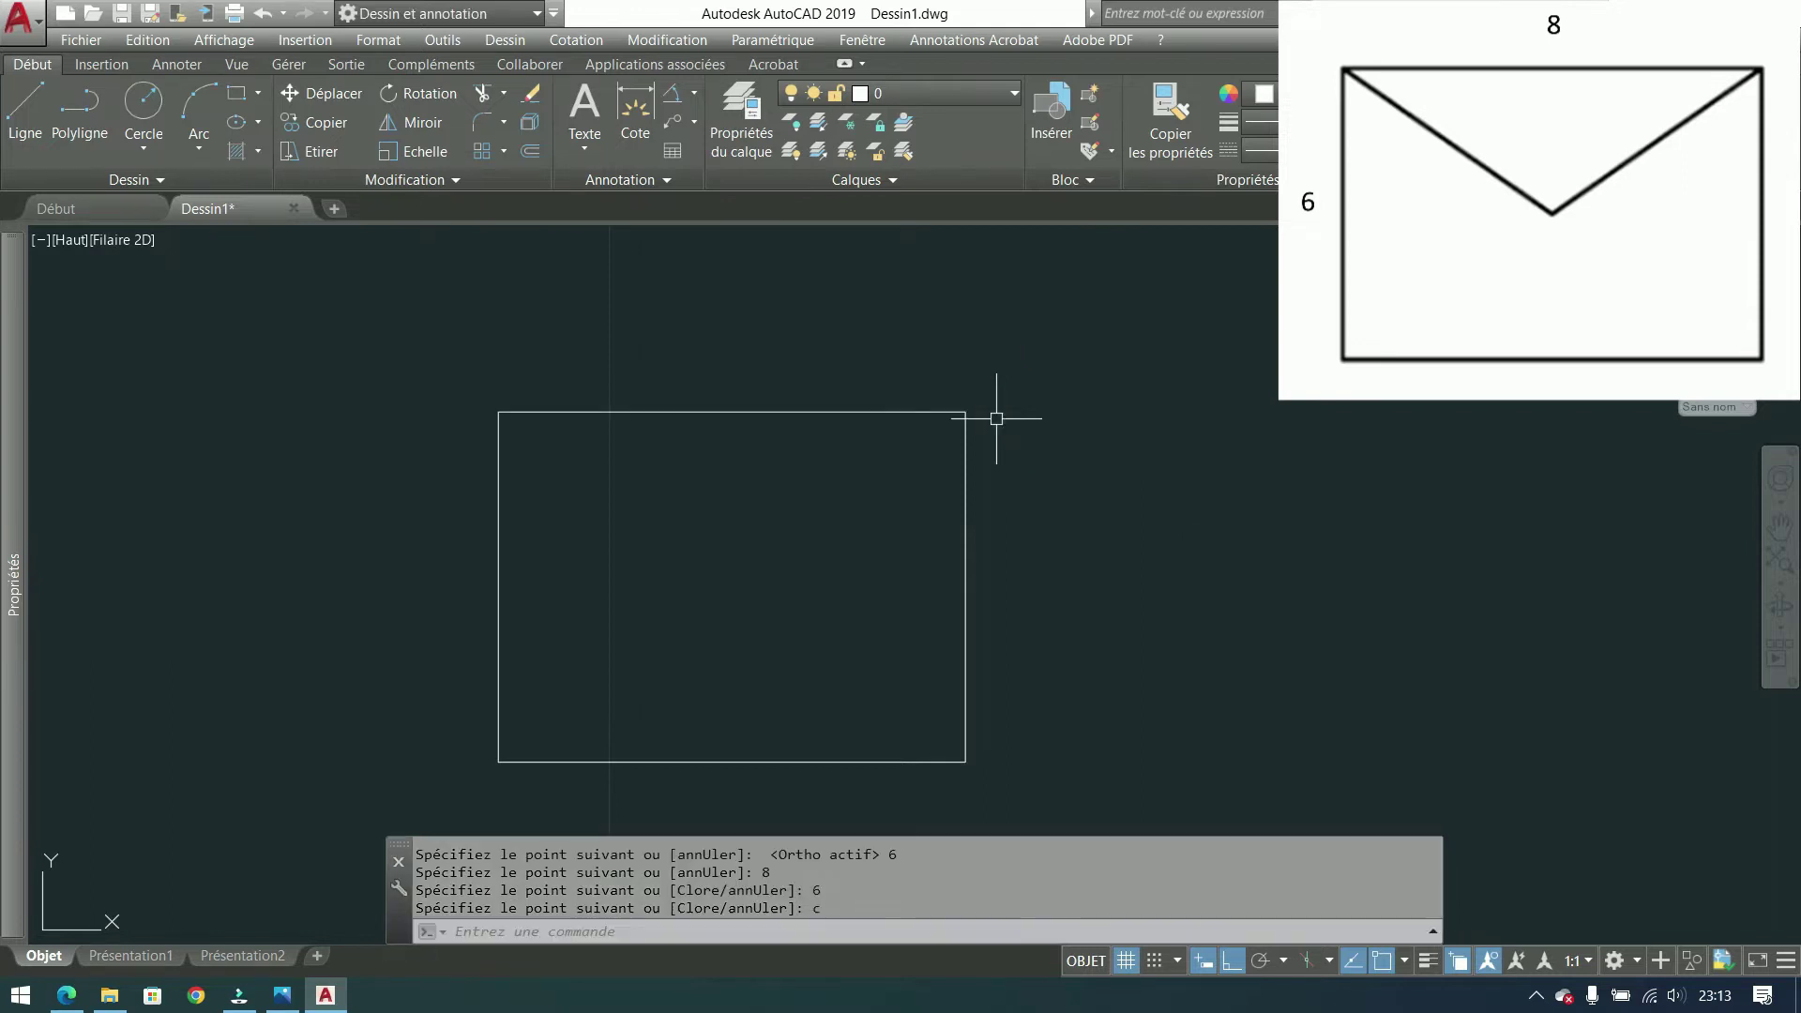
Step: Draw both corner-to-corner diagonals across the rectangle, crossing at its centre
{"action": "left_click", "coordinate": [26, 108]}
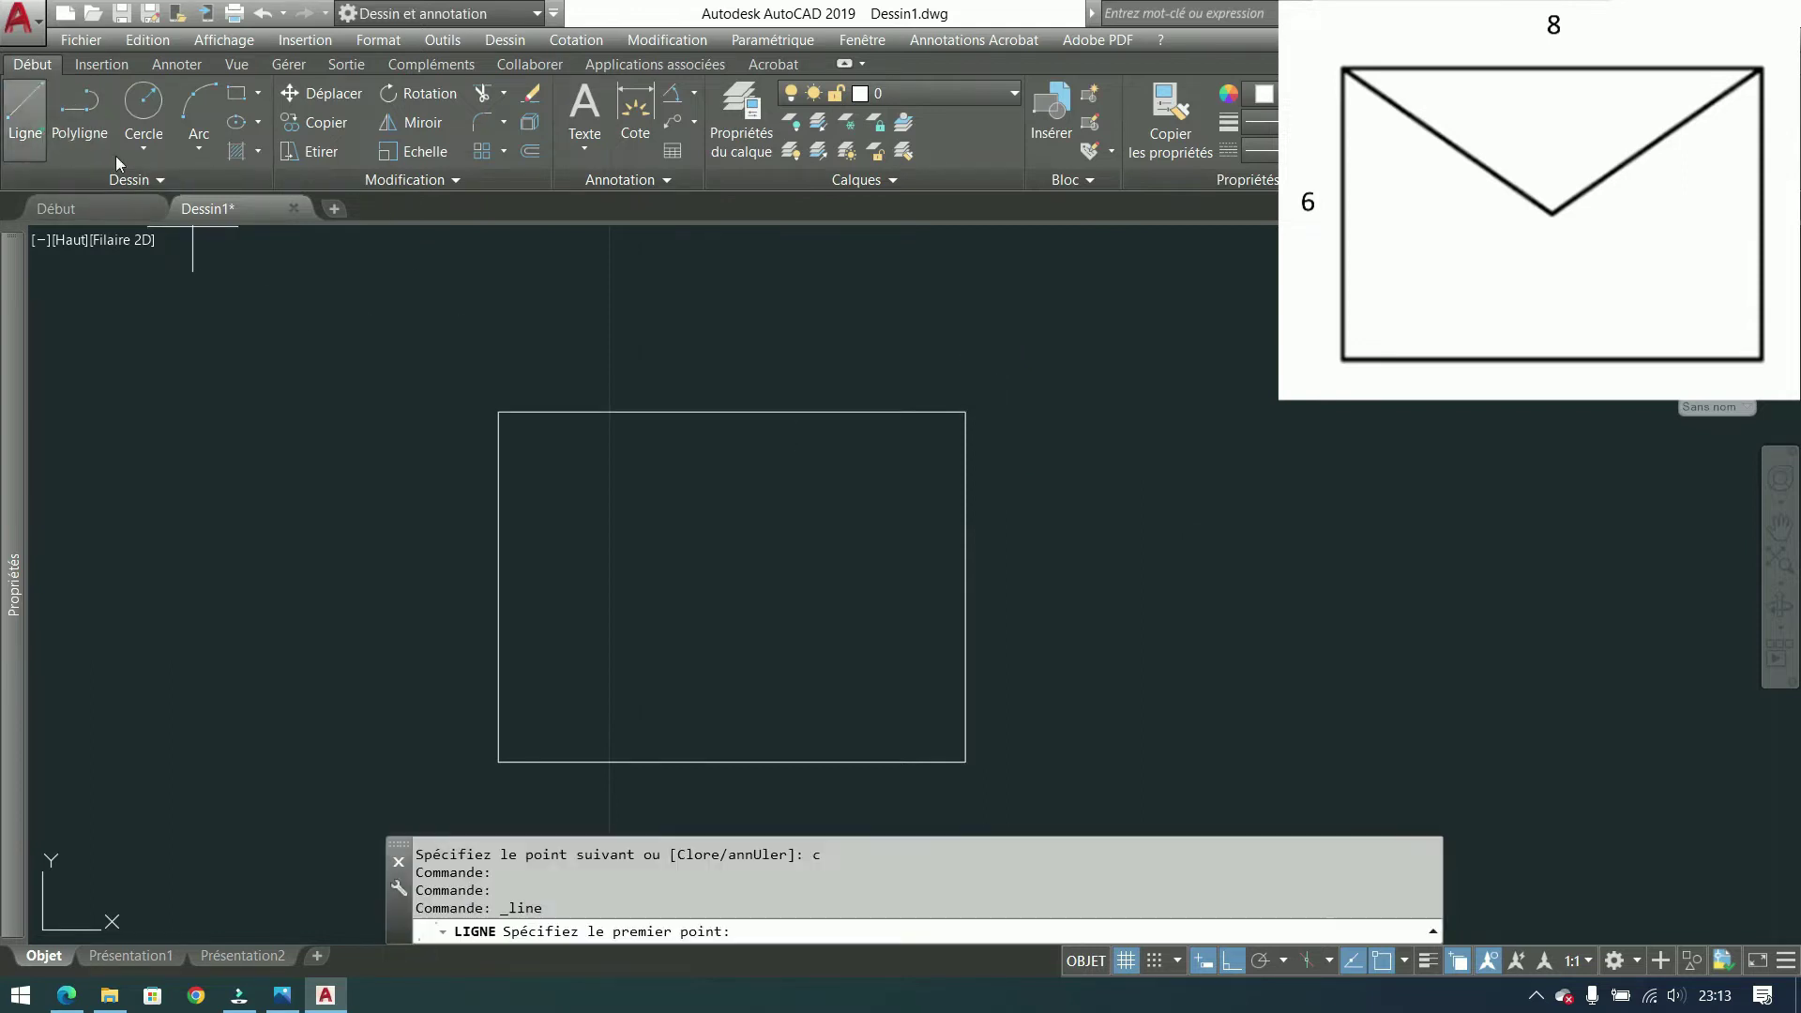
{"action": "left_click", "coordinate": [498, 412]}
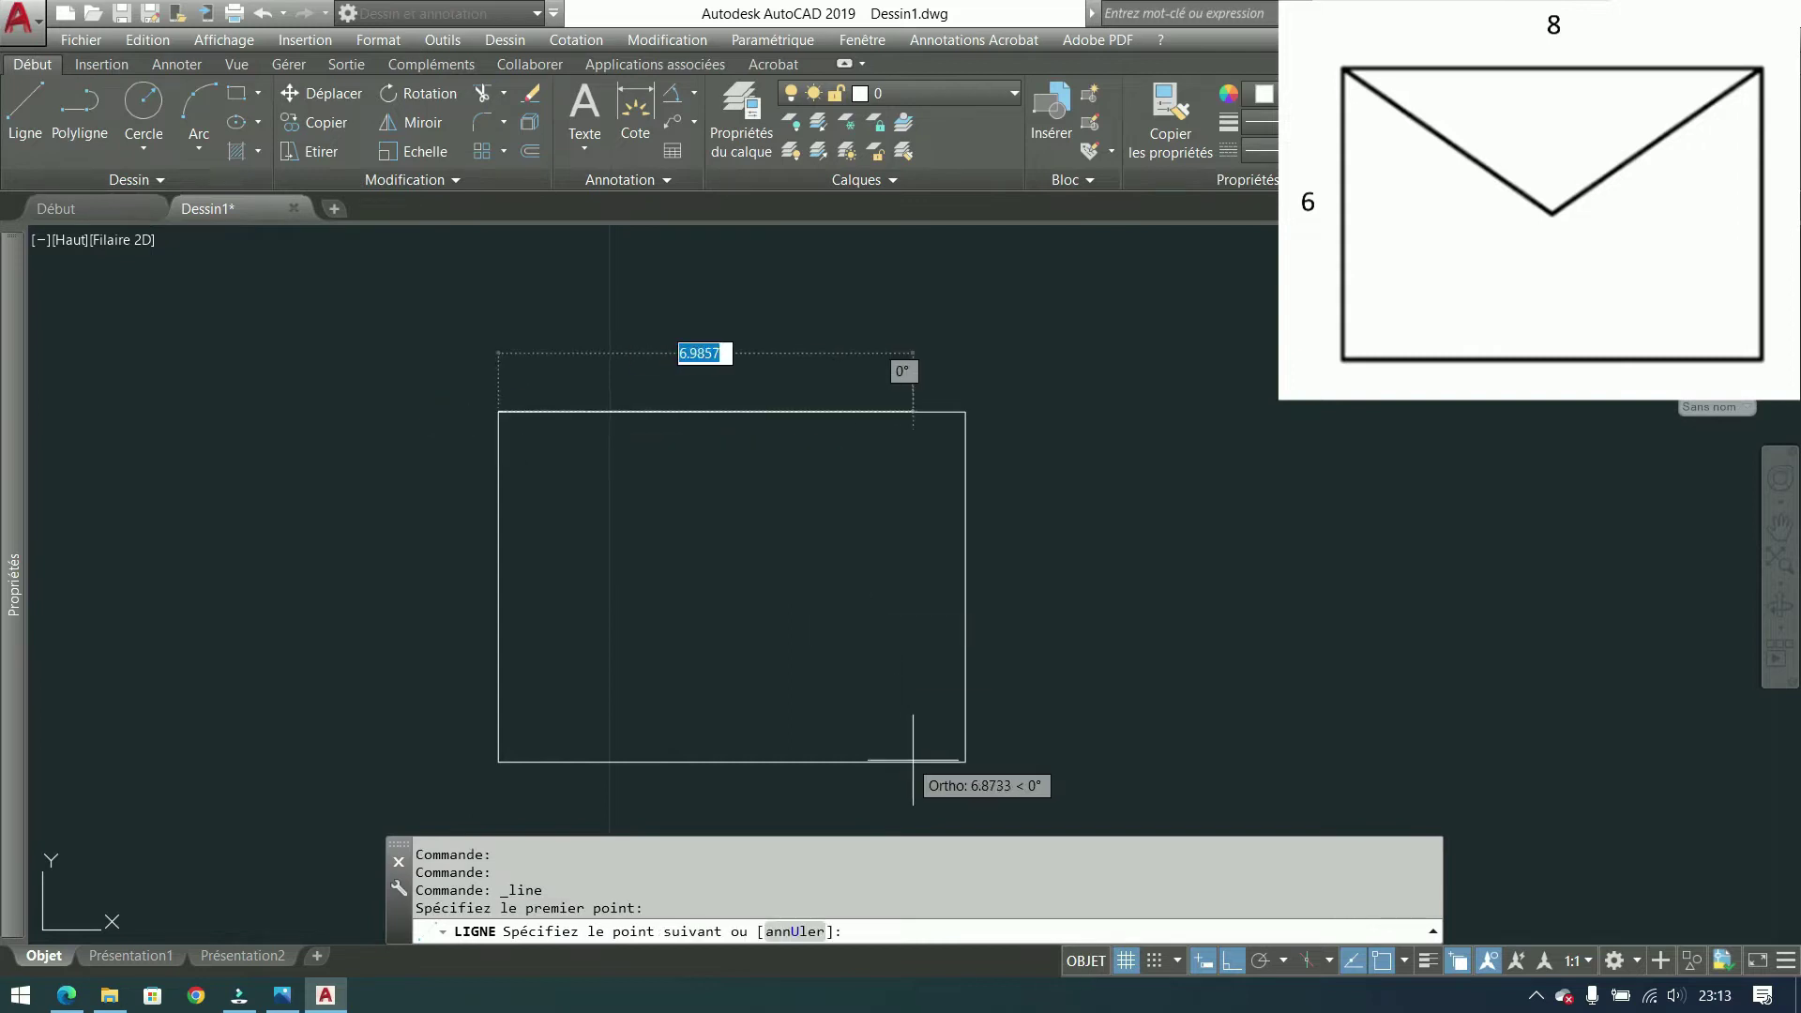
{"action": "left_click", "coordinate": [966, 762]}
{"action": "key", "text": "Return"}
{"action": "key", "text": "Return"}
{"action": "left_click", "coordinate": [966, 412]}
{"action": "left_click", "coordinate": [498, 761]}
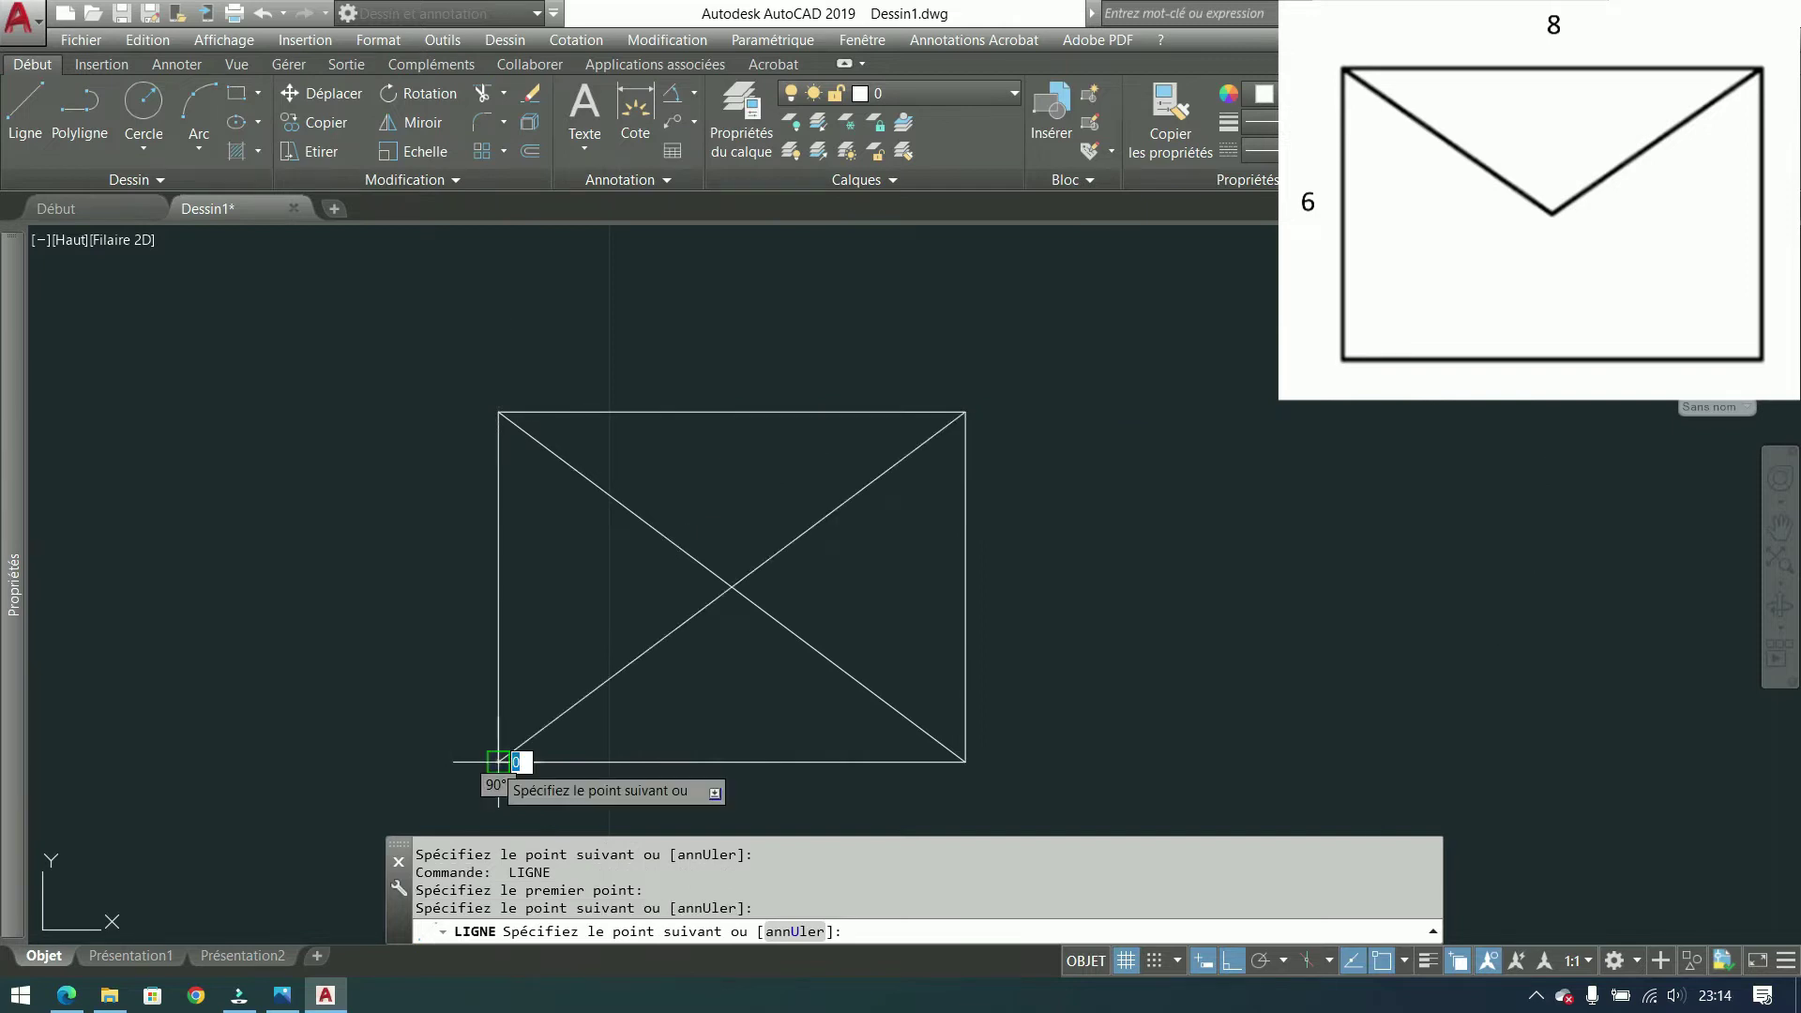
{"action": "key", "text": "Return"}
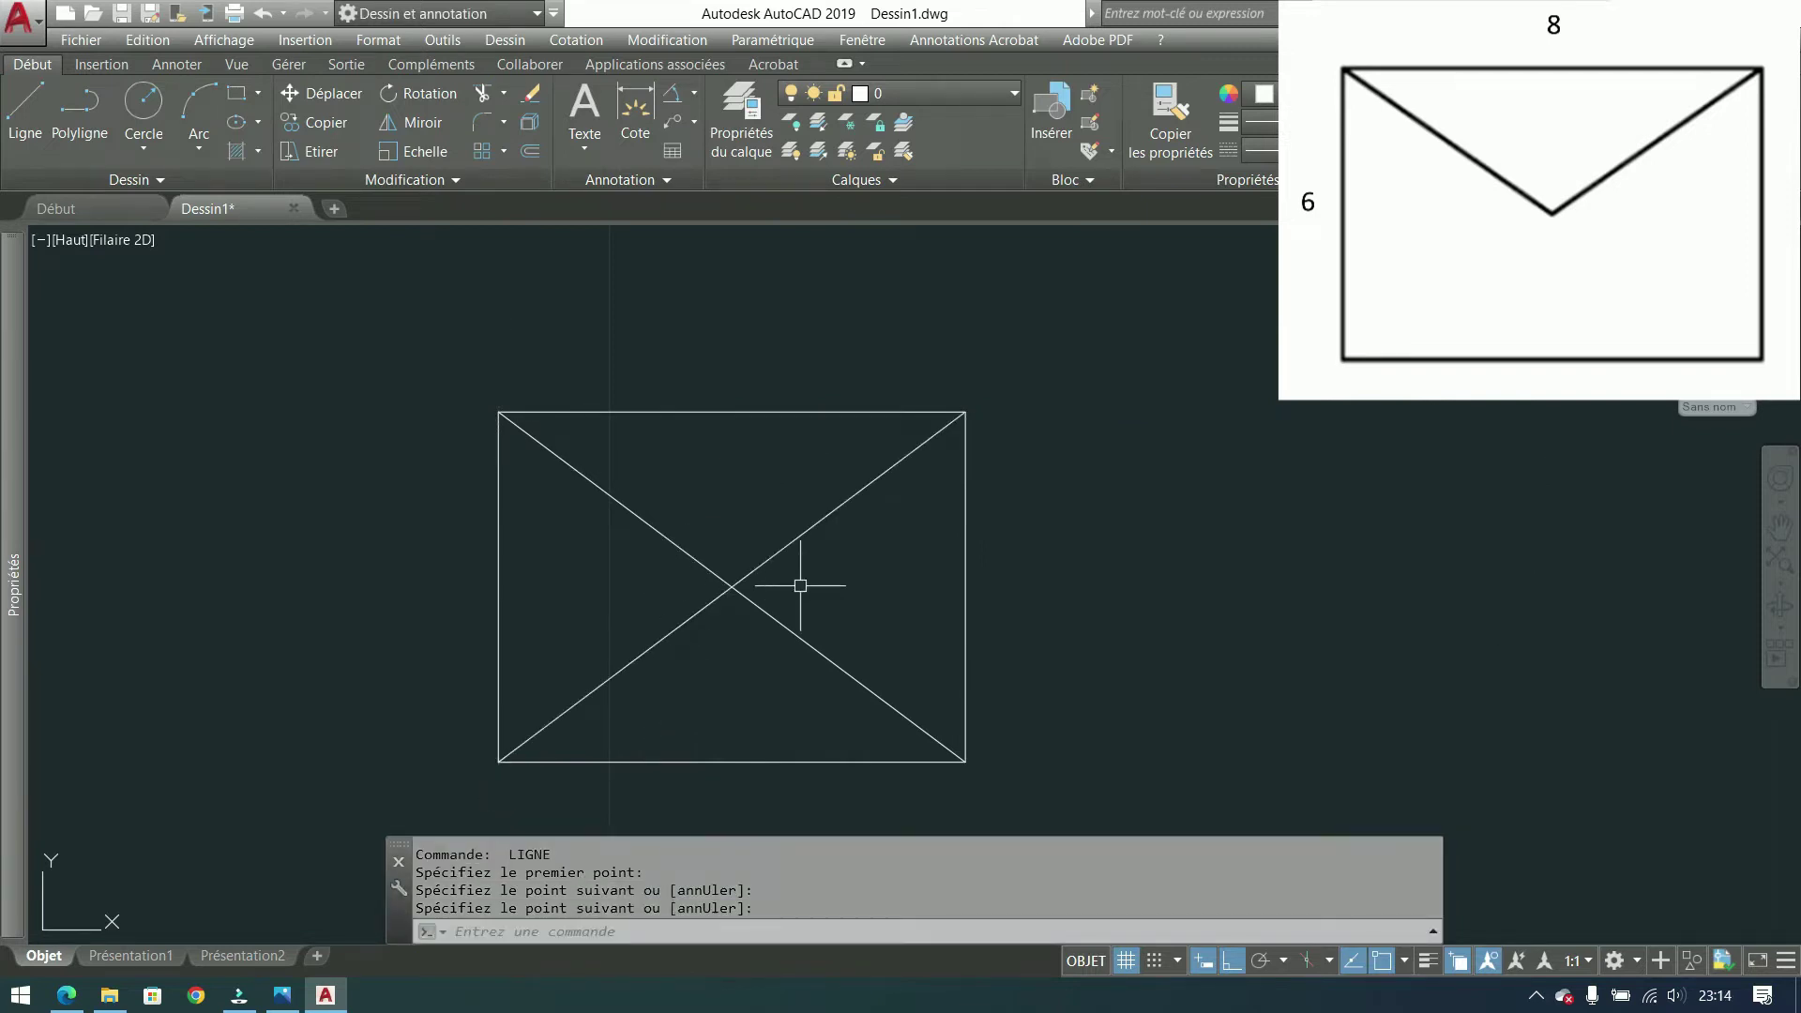
Step: Move both diagonals' bottom endpoints to the rectangle's centre, forming a V flap
{"action": "left_click", "coordinate": [830, 582]}
{"action": "left_click", "coordinate": [656, 635]}
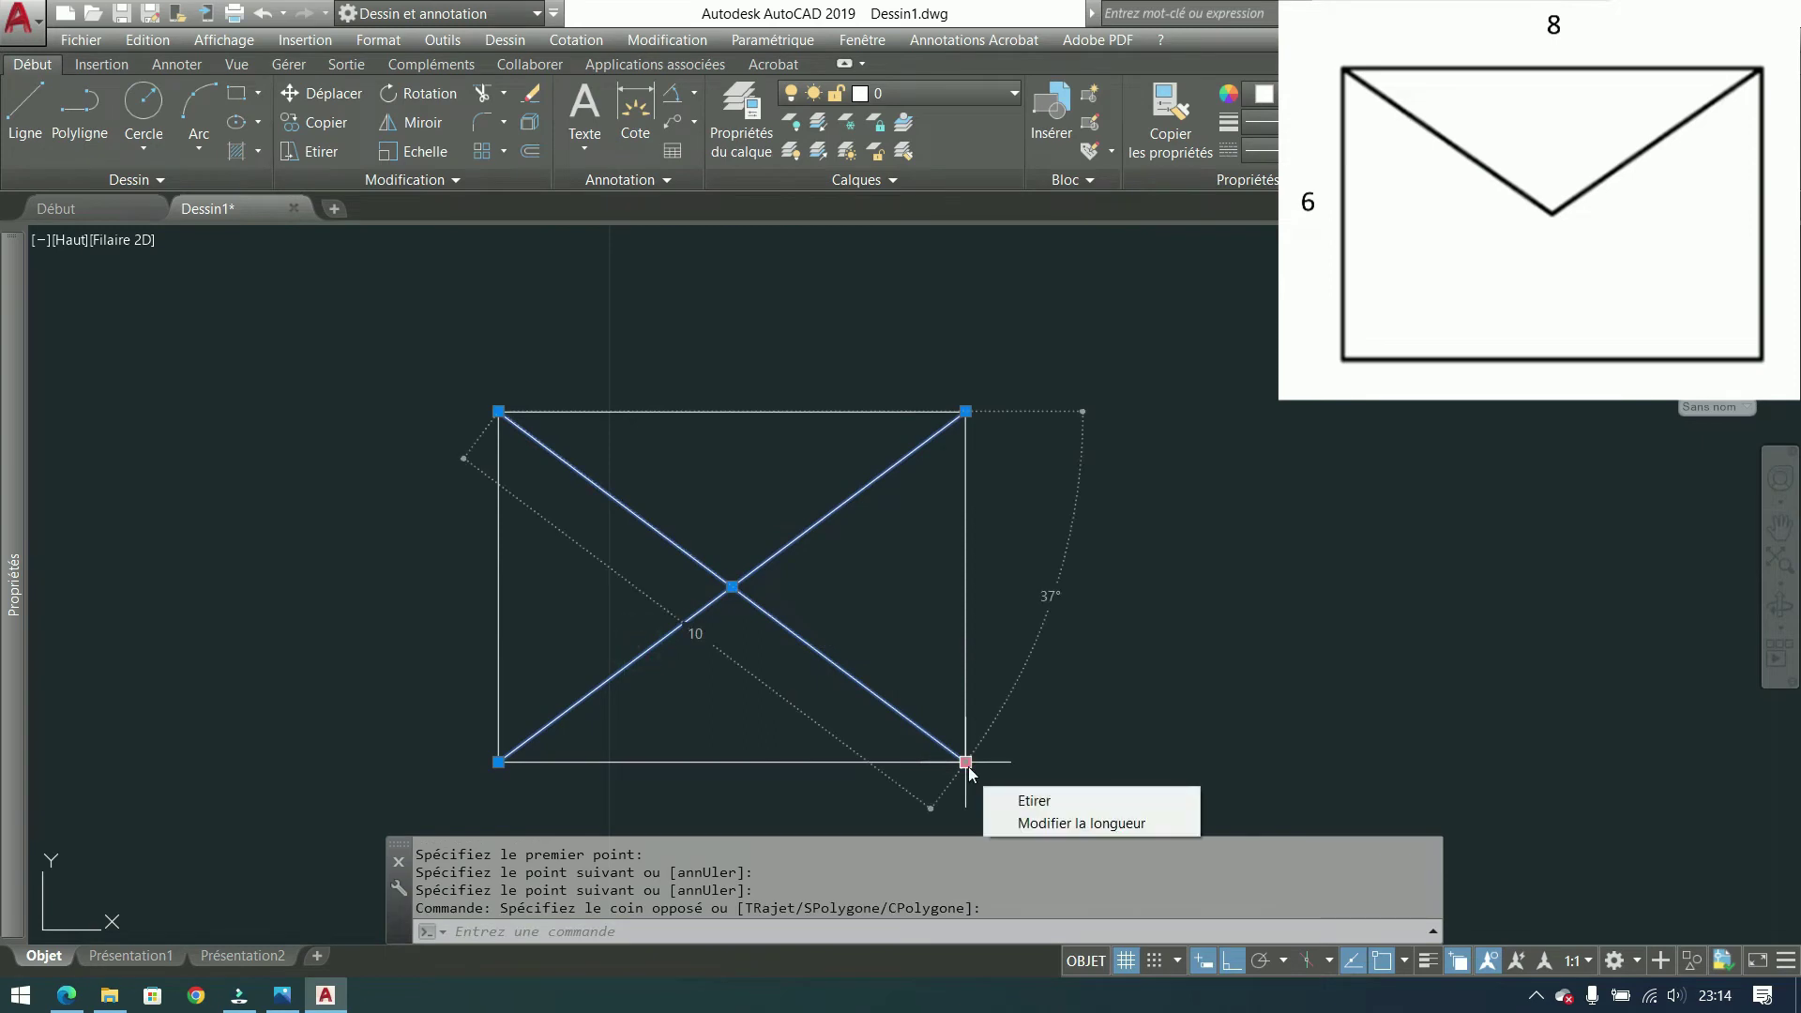
{"action": "left_click", "coordinate": [965, 762]}
{"action": "left_click", "coordinate": [732, 588]}
{"action": "left_click", "coordinate": [500, 762]}
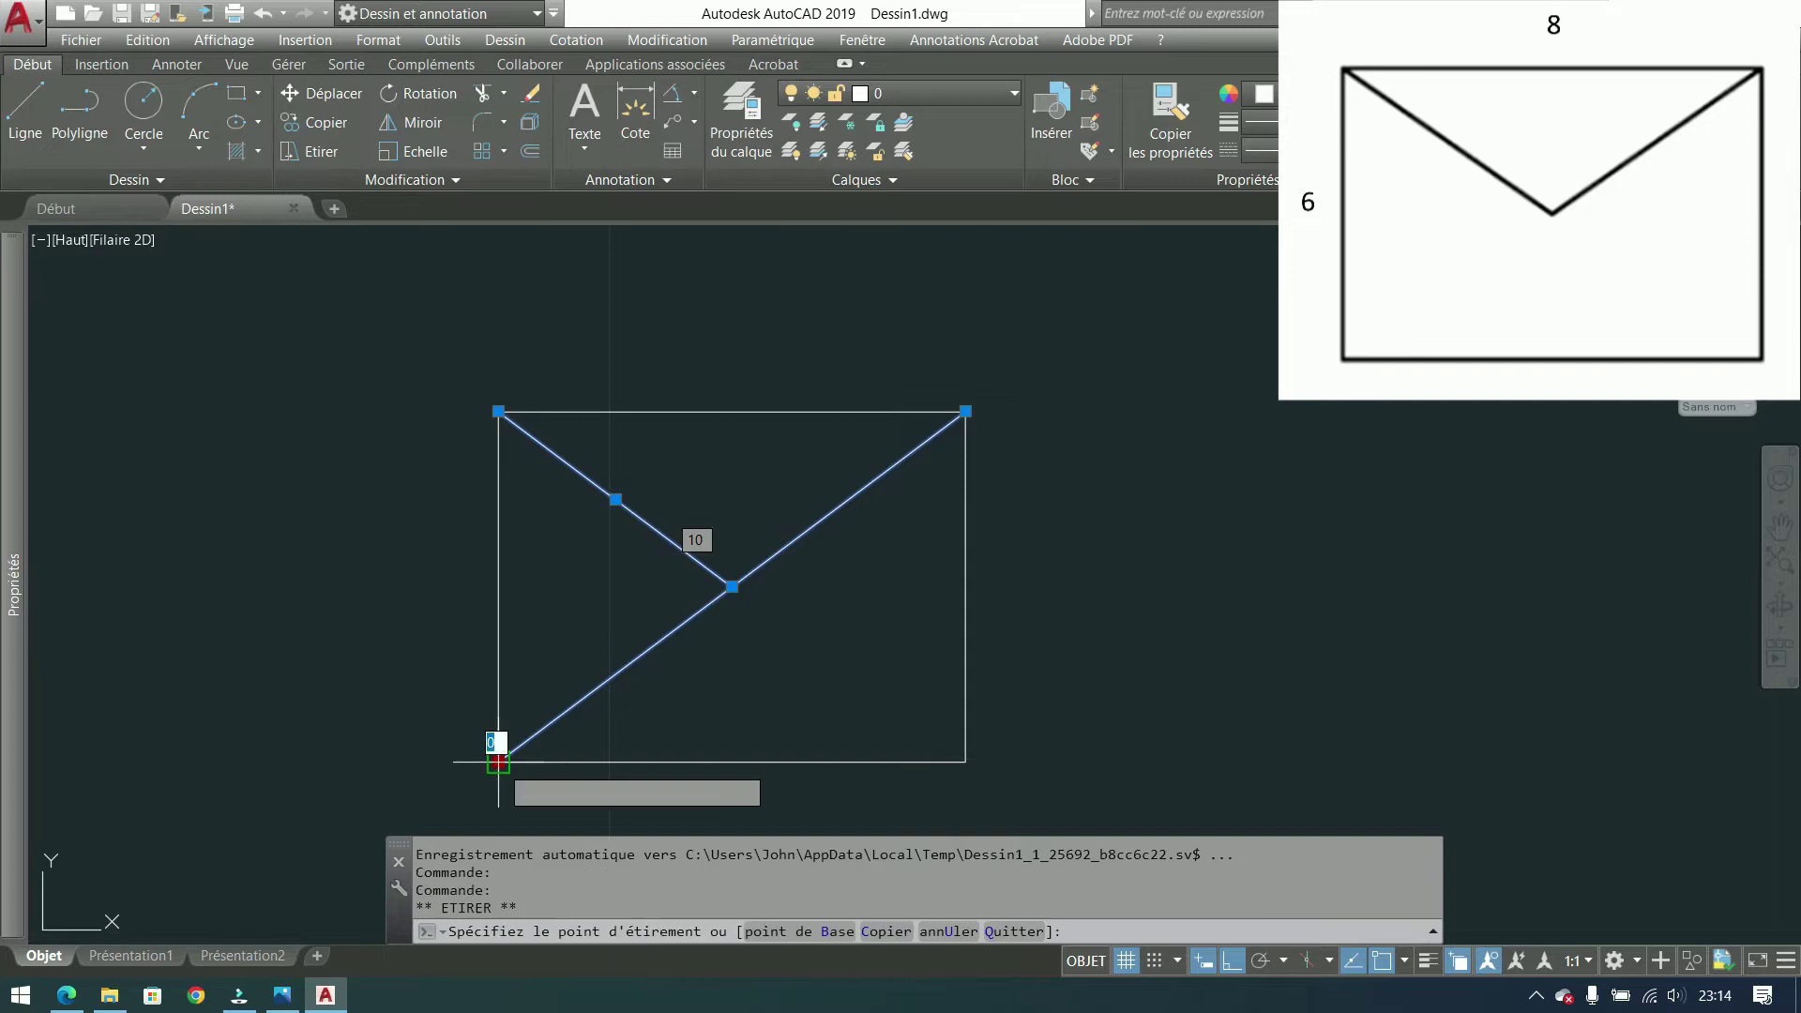
{"action": "left_click", "coordinate": [716, 595]}
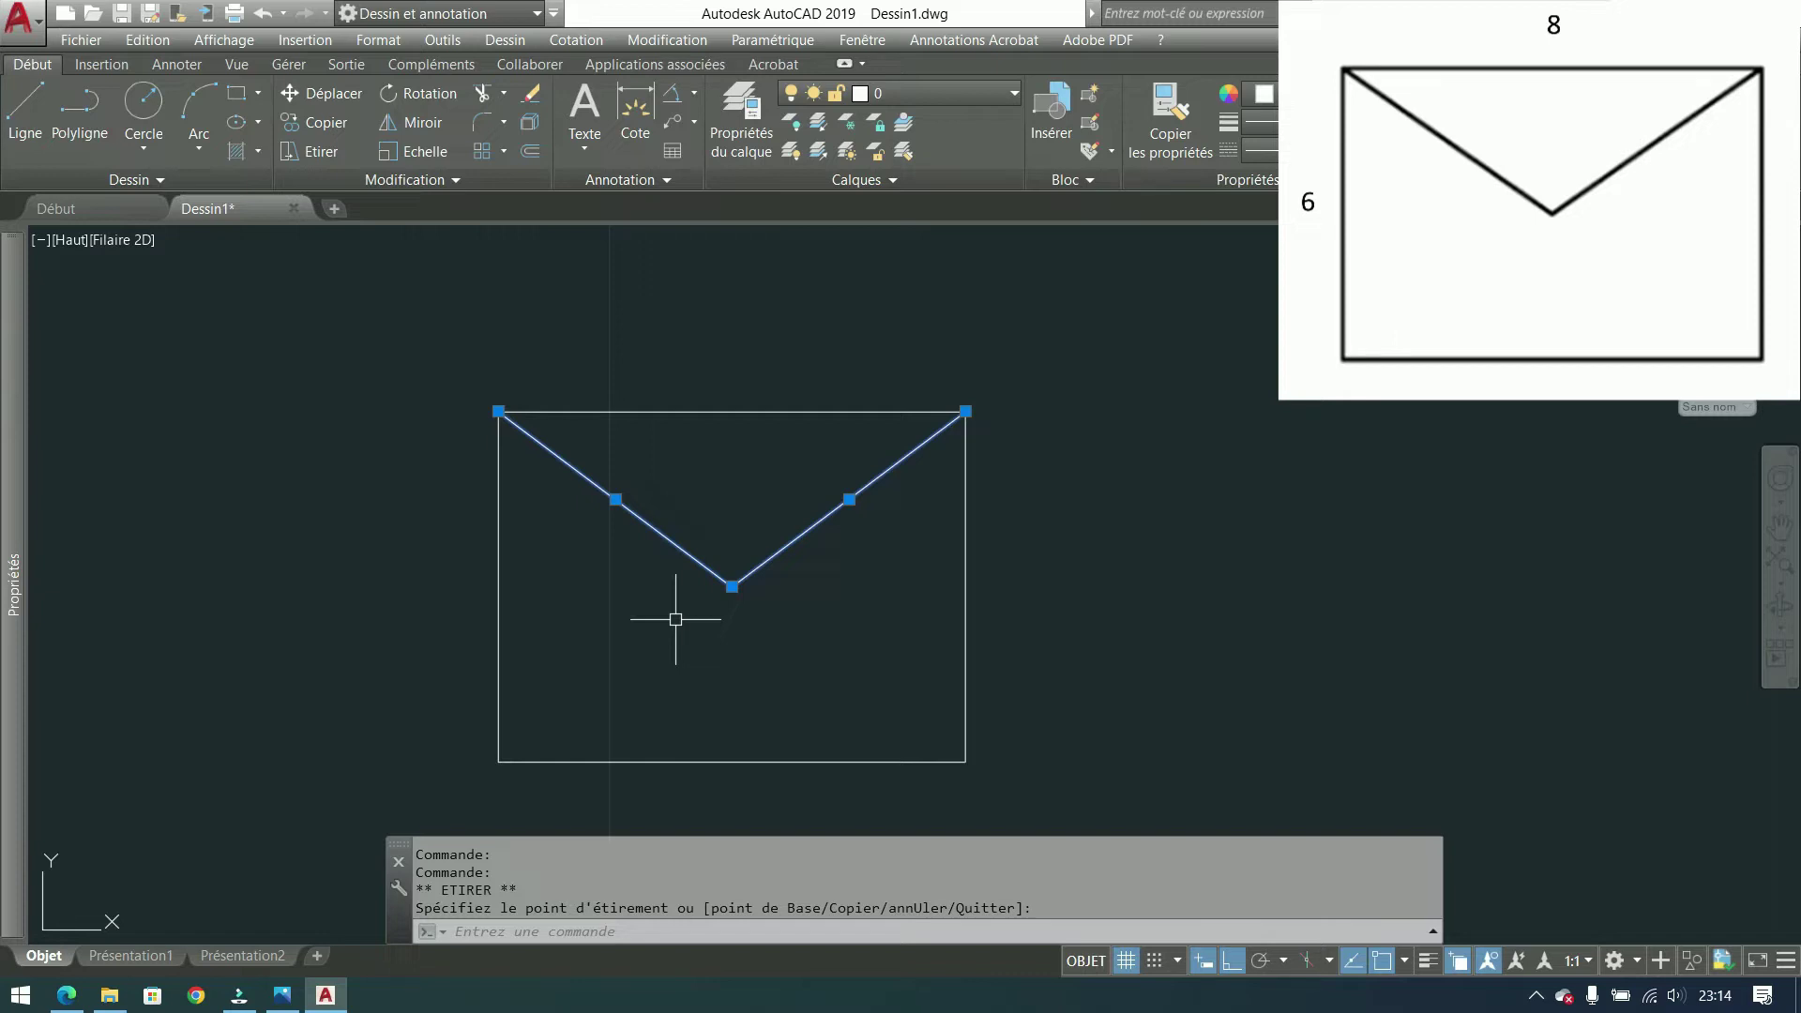
{"action": "mouse_move", "coordinate": [672, 607]}
{"action": "middle_mouse_down"}
{"action": "mouse_move", "coordinate": [933, 539]}
{"action": "mouse_move", "coordinate": [1290, 619]}
{"action": "mouse_move", "coordinate": [1243, 636]}
{"action": "mouse_move", "coordinate": [1276, 625]}
{"action": "middle_mouse_up"}
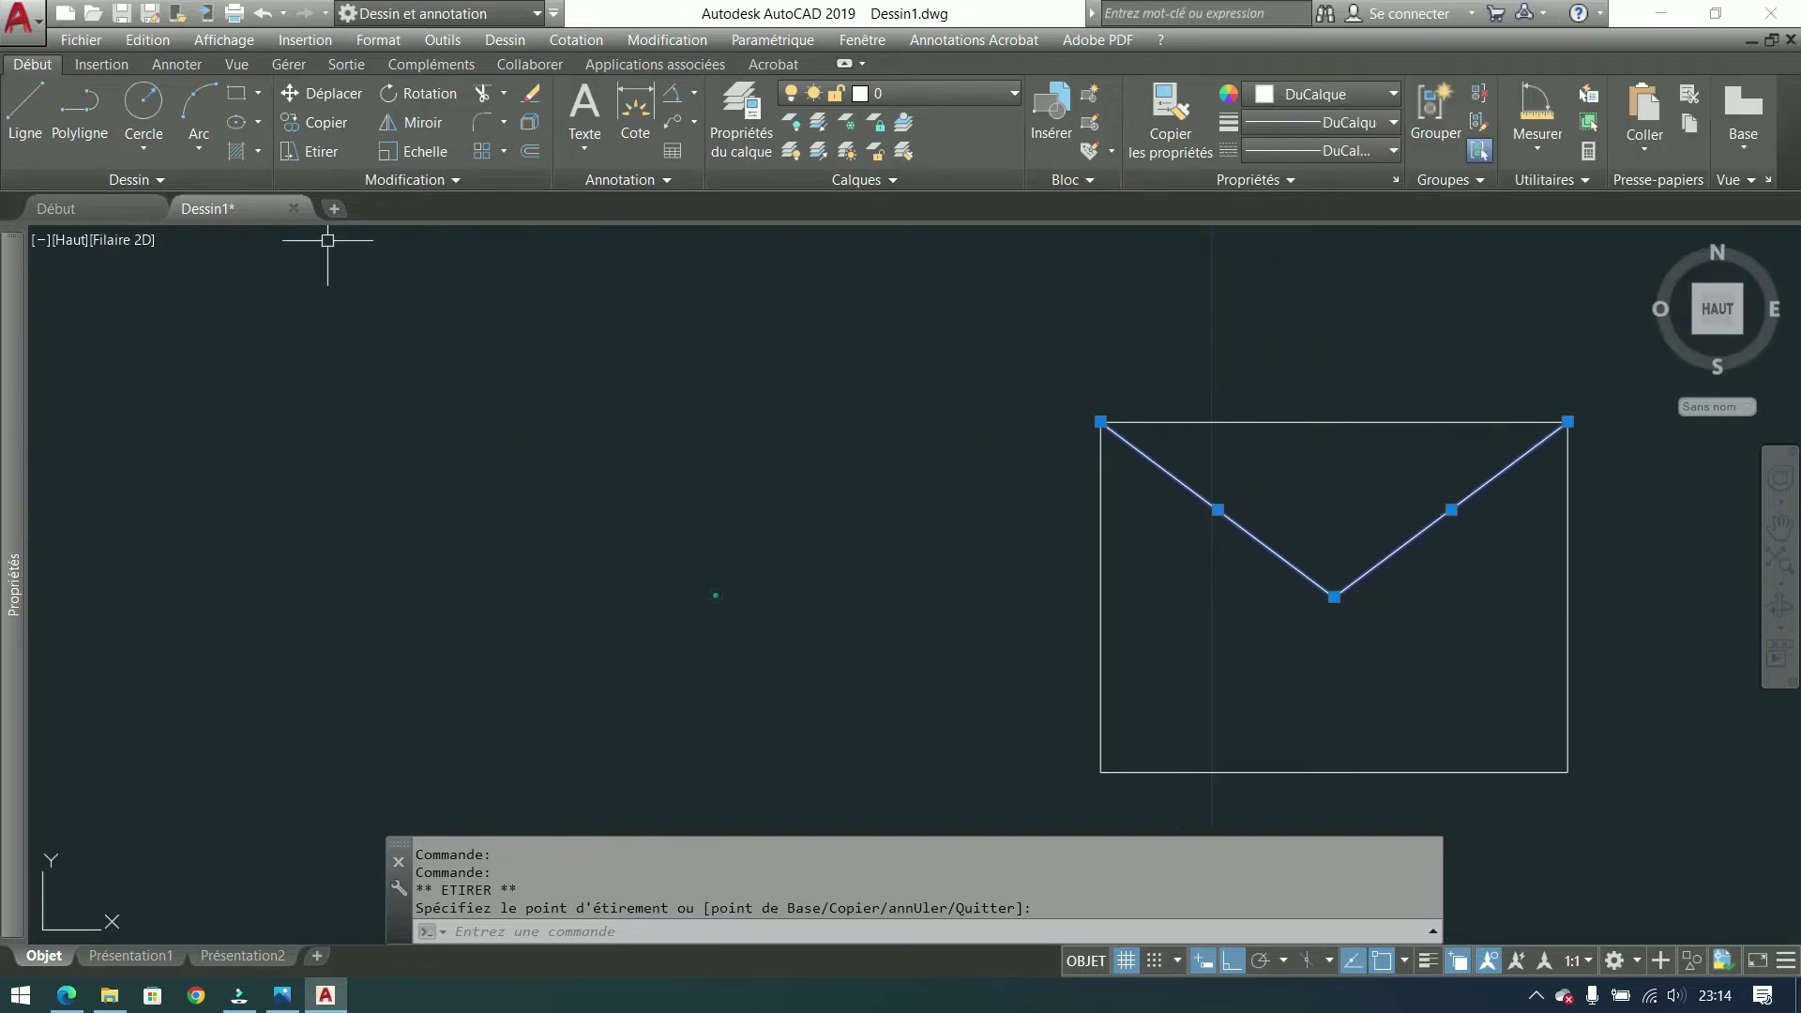
{"action": "key", "text": "Escape"}
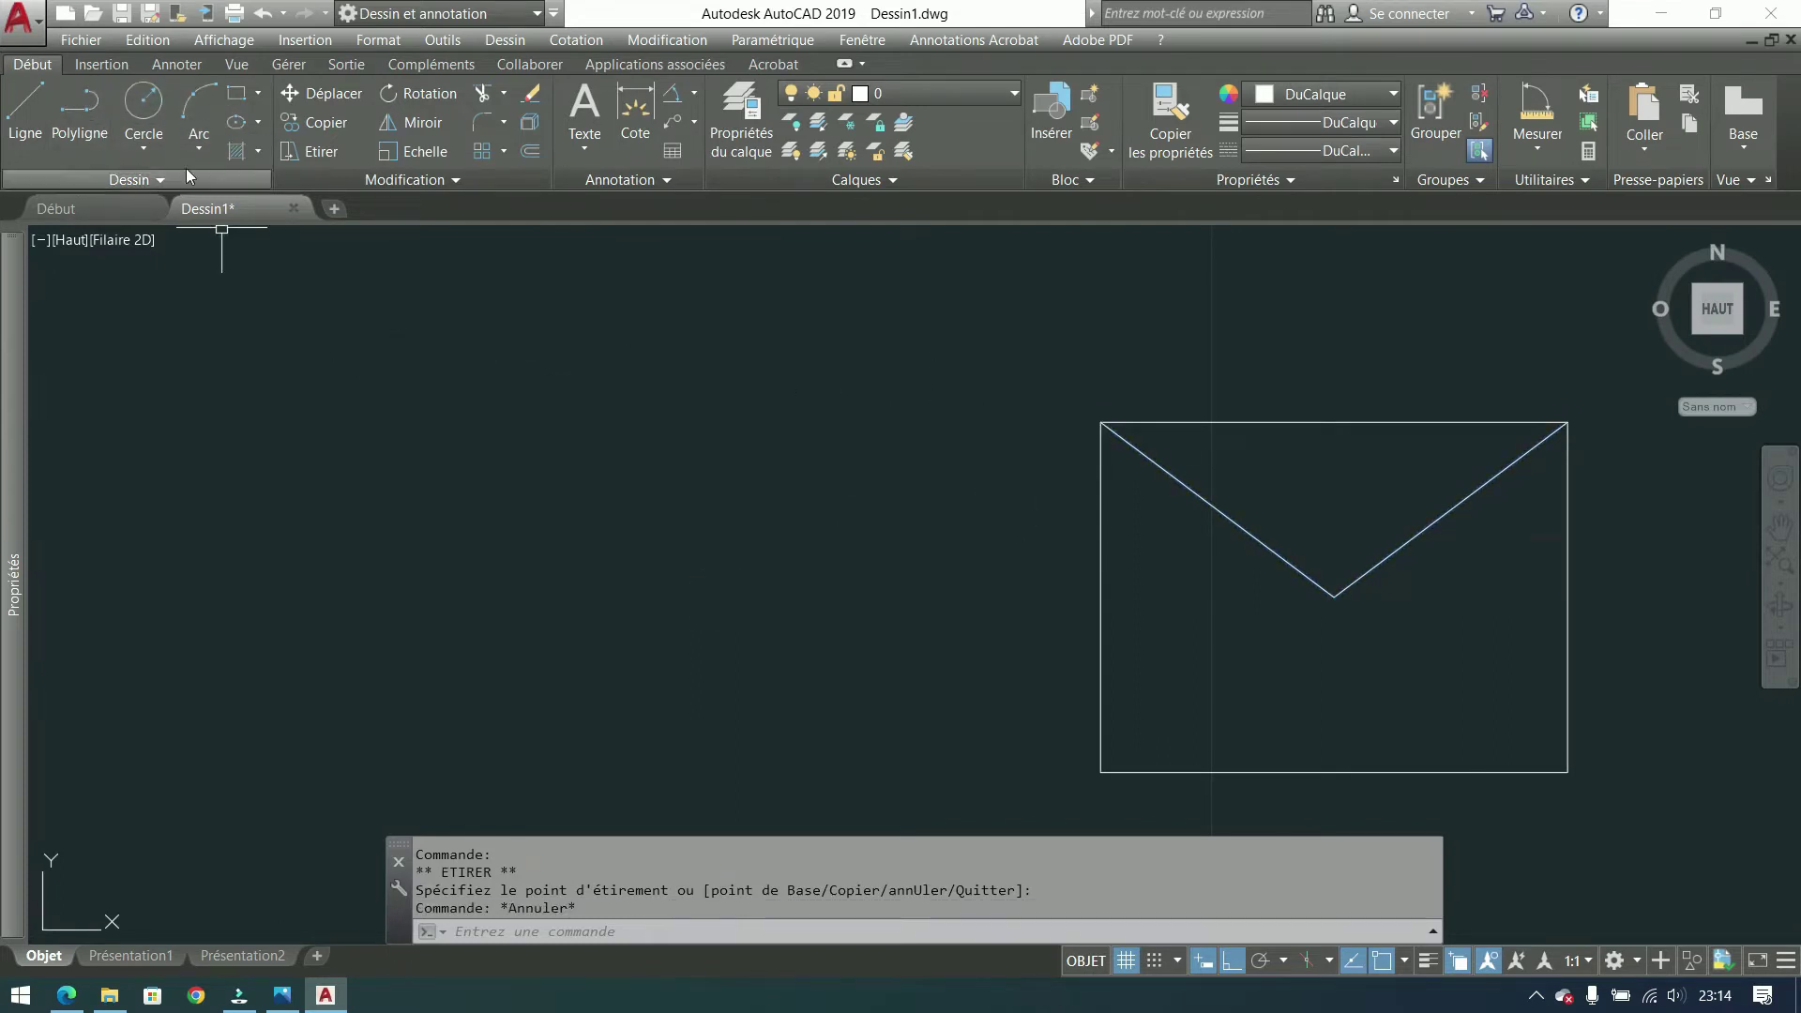
Step: Draw an 8 by 6 rectangle at @8,6 with RECTANG, left of the envelope
{"action": "left_click", "coordinate": [241, 92]}
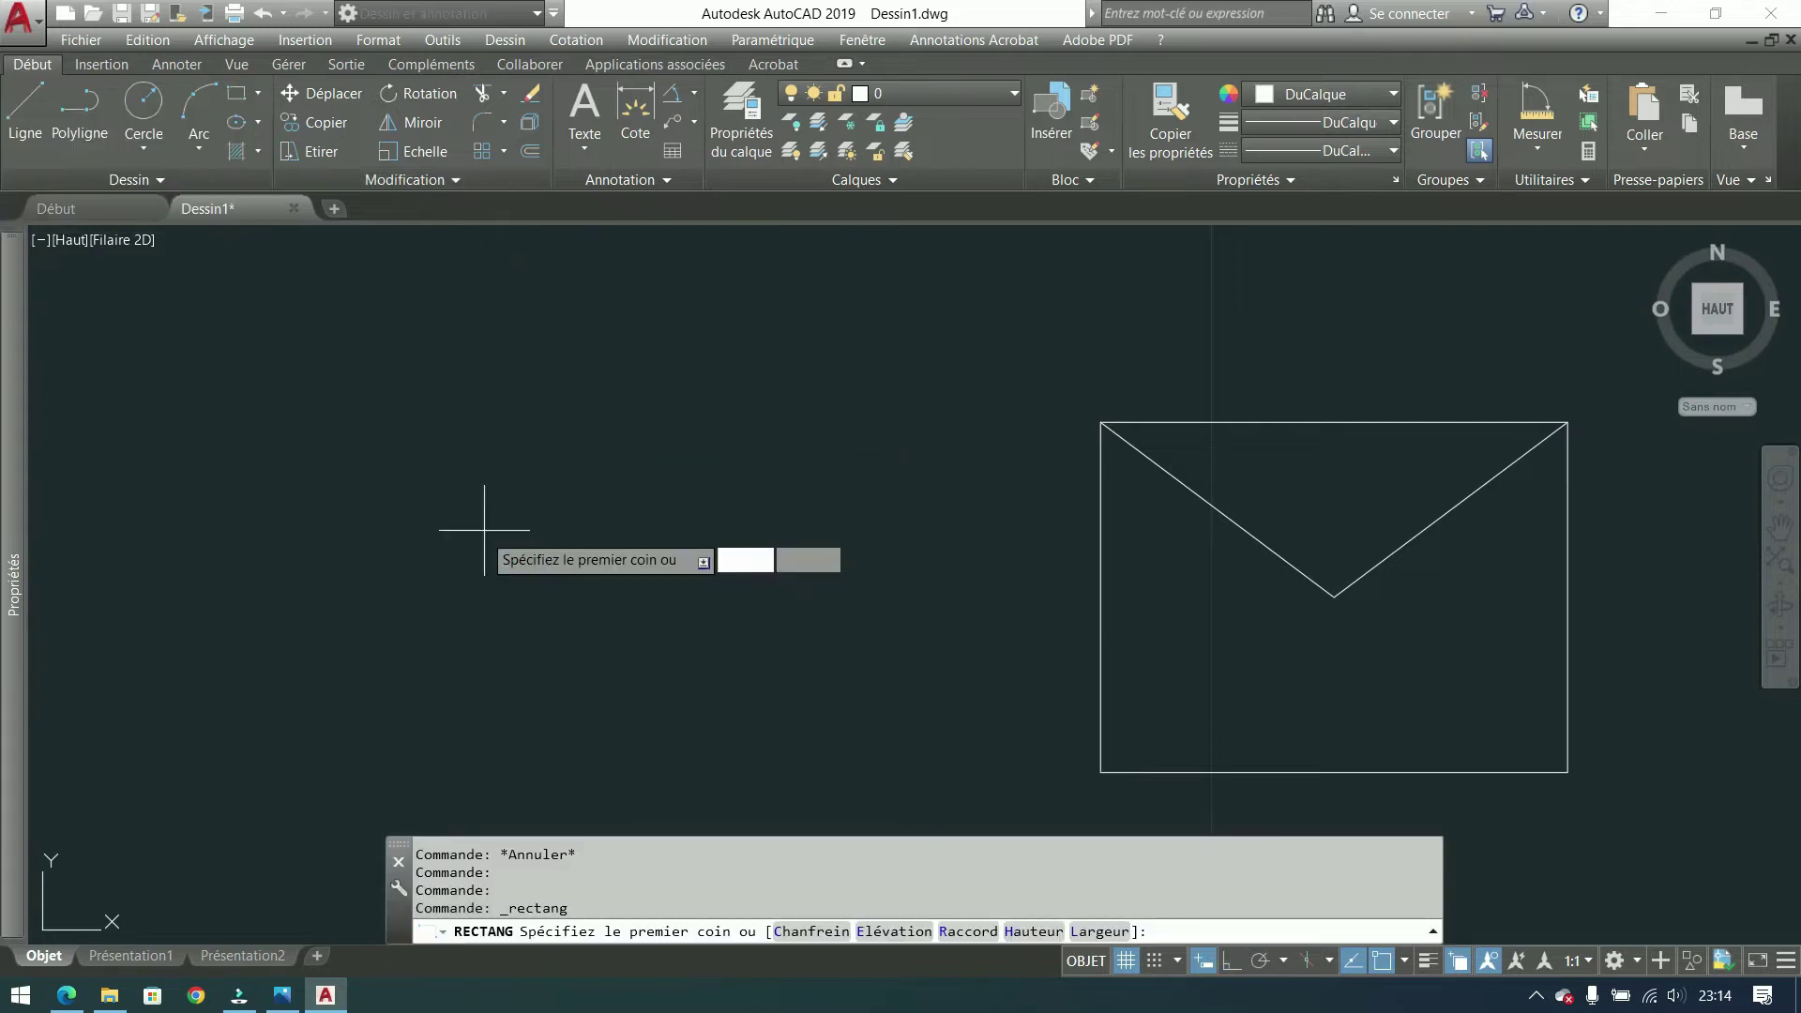
{"action": "left_click", "coordinate": [231, 784]}
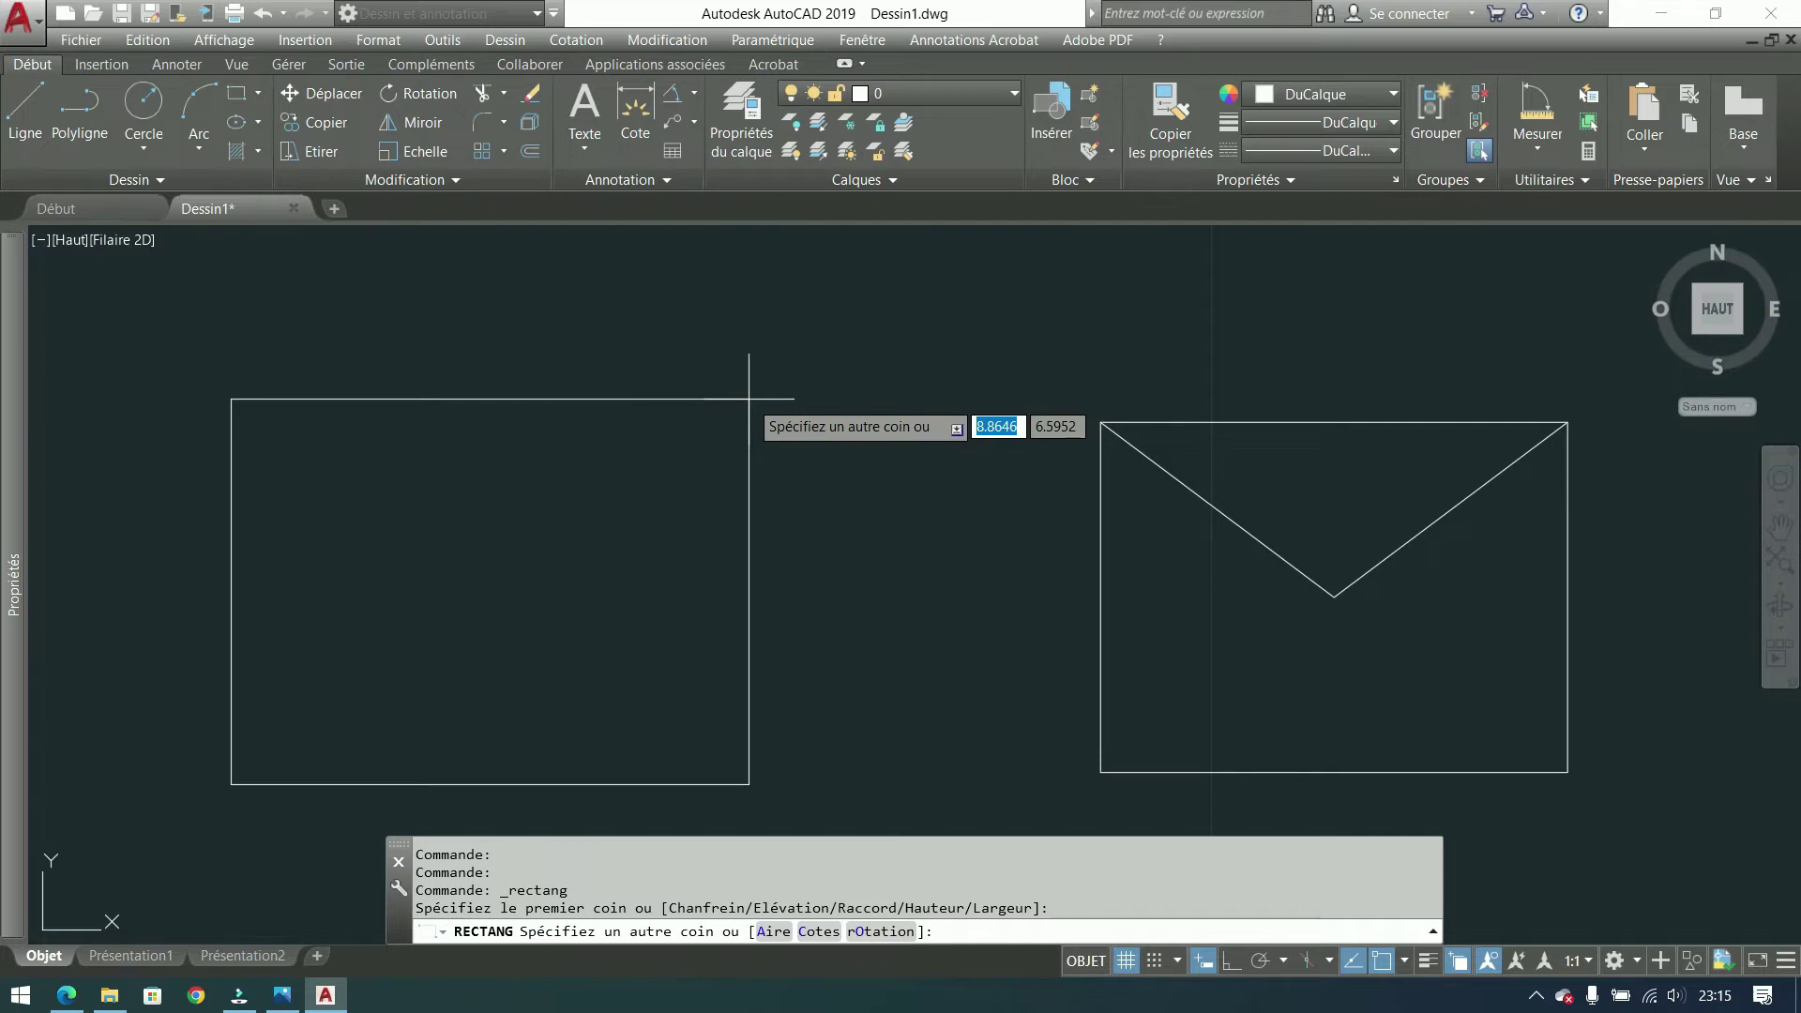
{"action": "type", "text": "8"}
{"action": "key", "text": "Tab"}
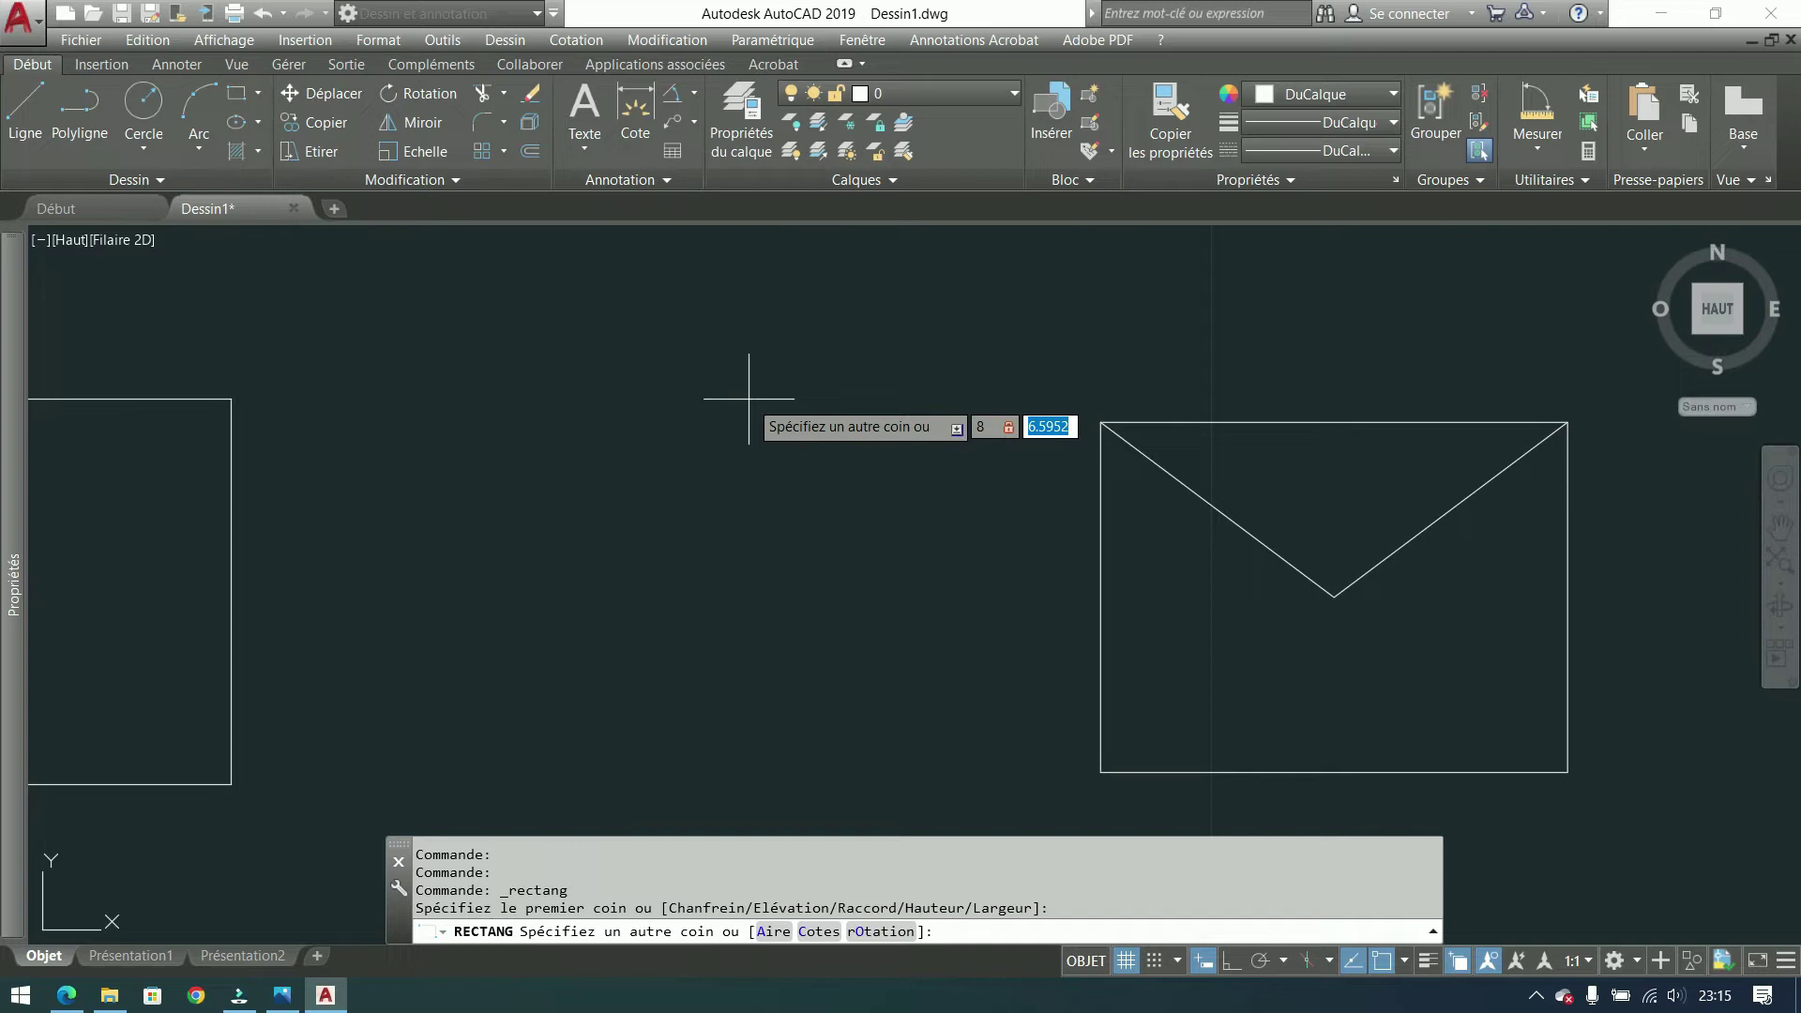
{"action": "type", "text": "6"}
{"action": "key", "text": "Return"}
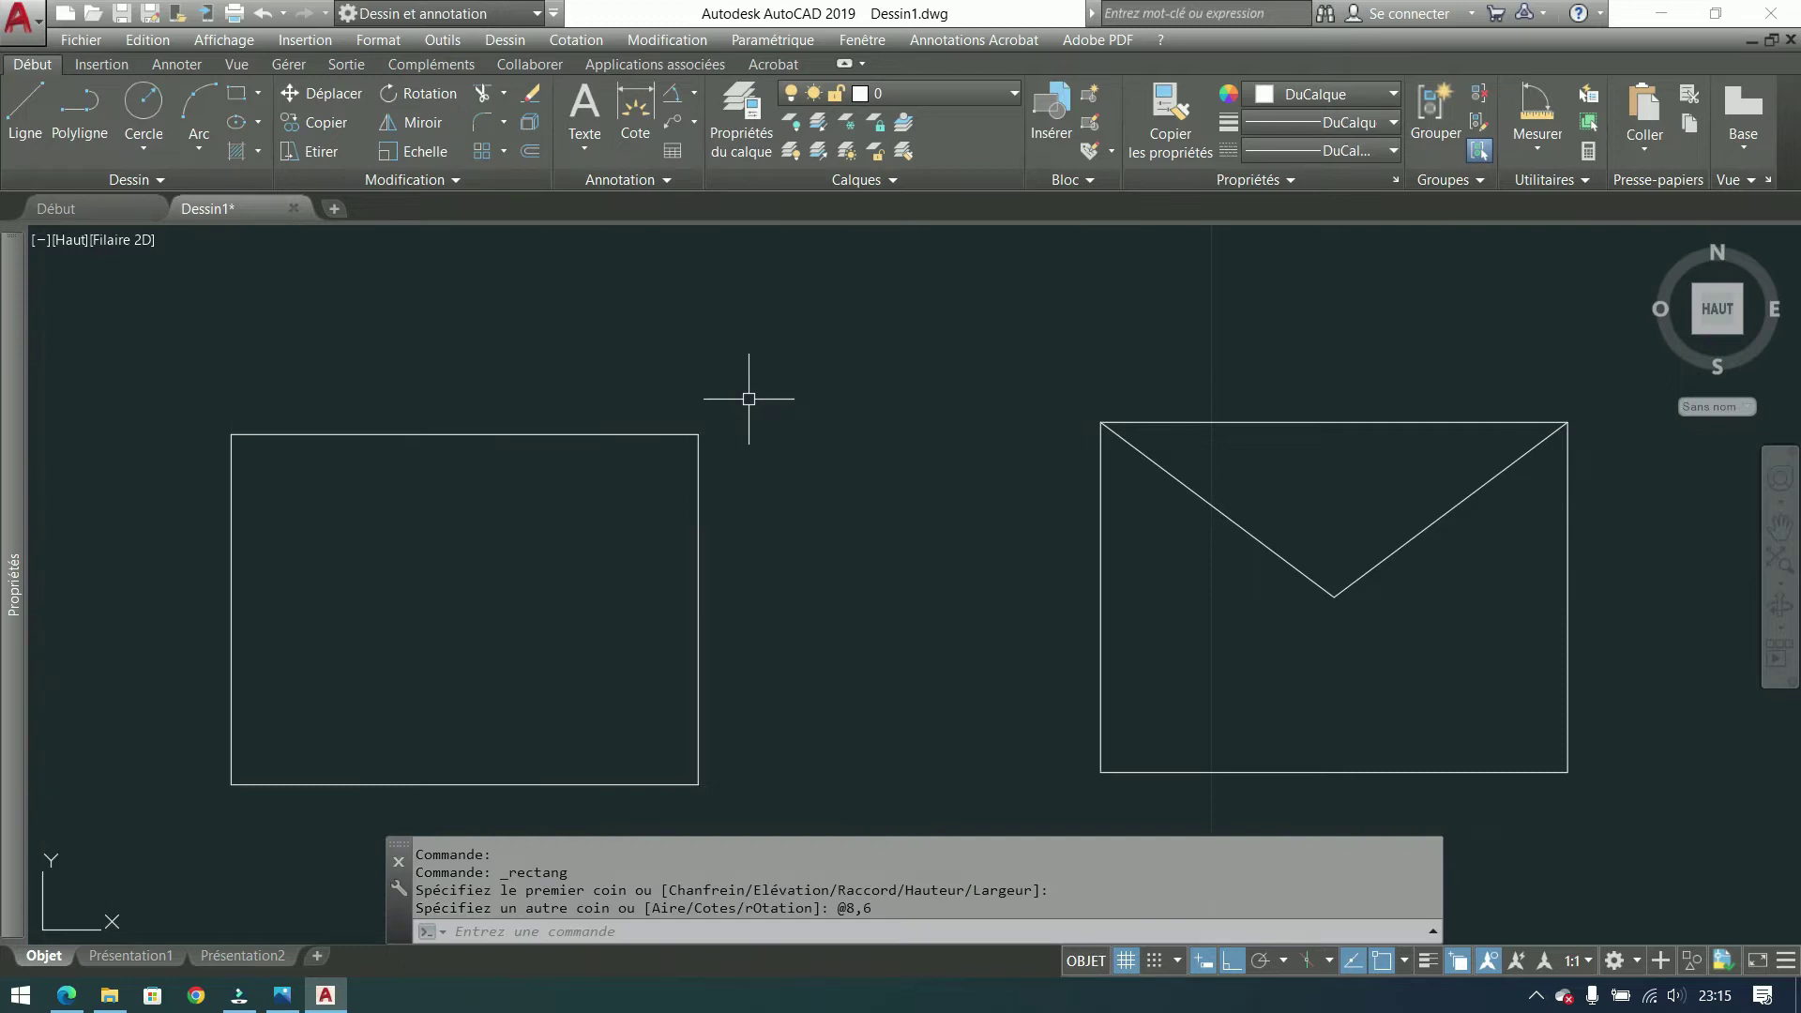
{"action": "middle_click_drag", "start_coordinate": [784, 355], "coordinate": [825, 348]}
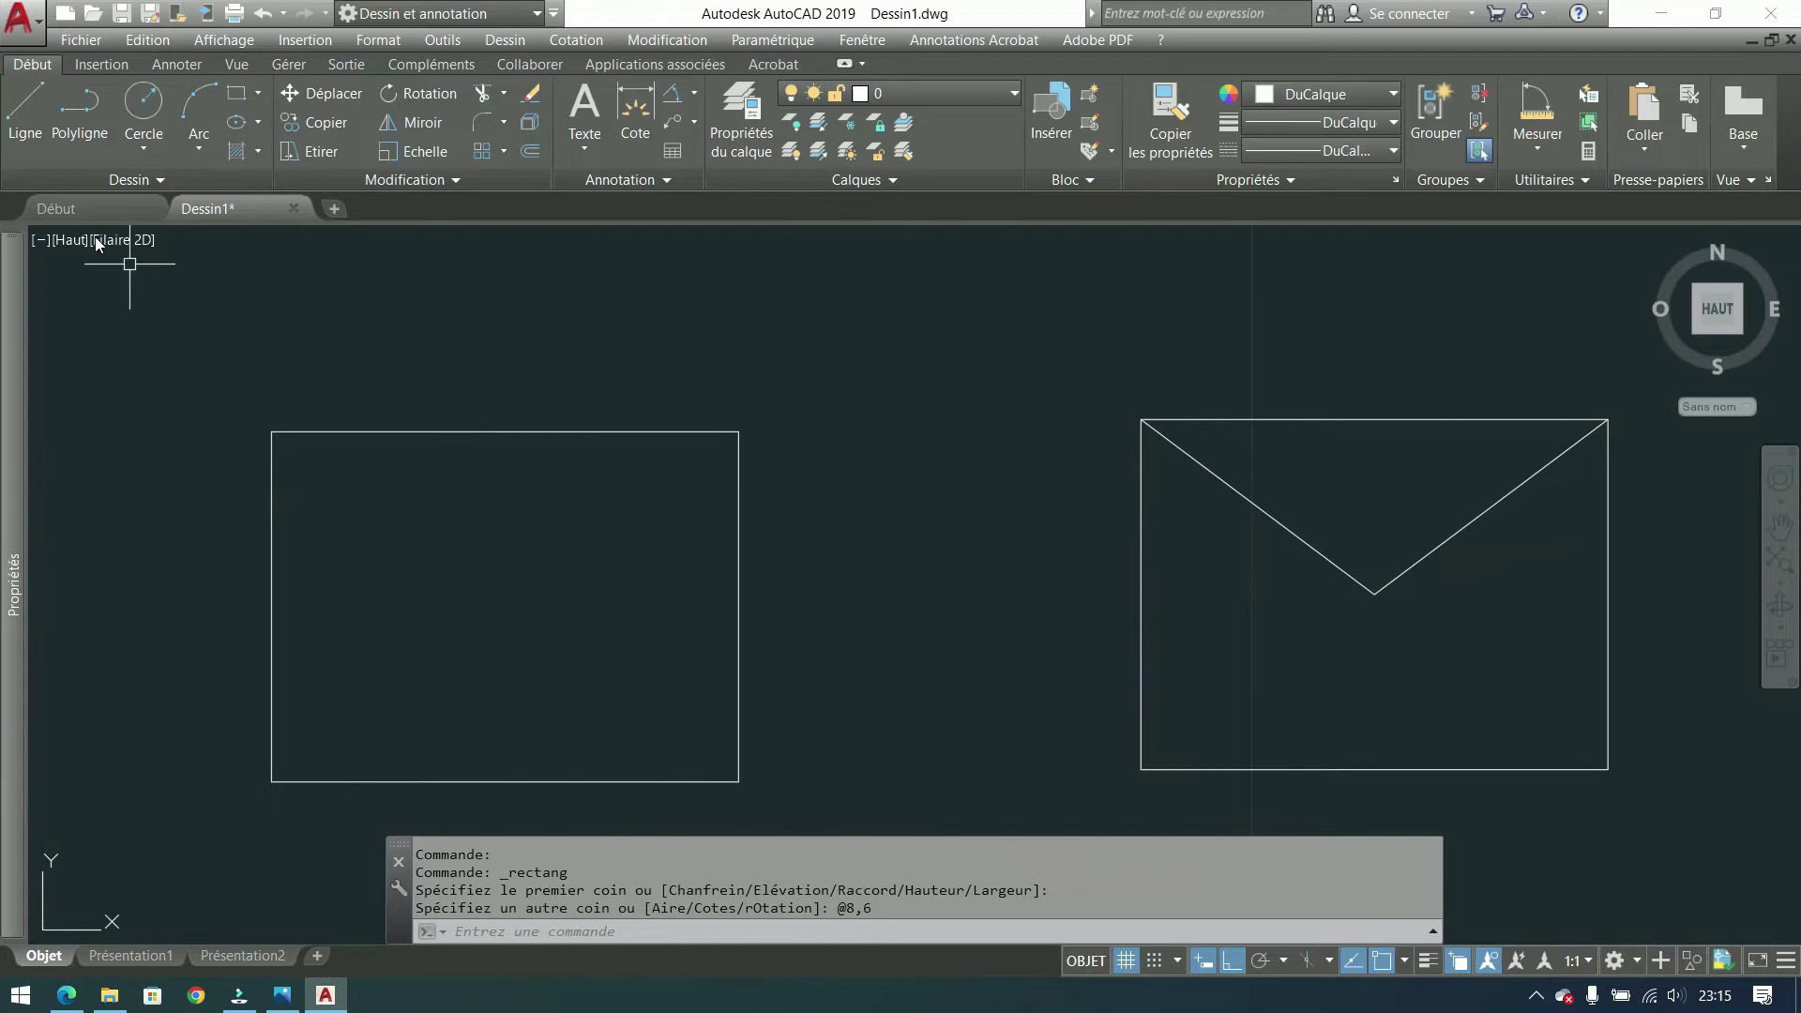
Step: Draw the left rectangle's two corner-to-corner diagonals, forming an X through its centre
{"action": "left_click", "coordinate": [29, 129]}
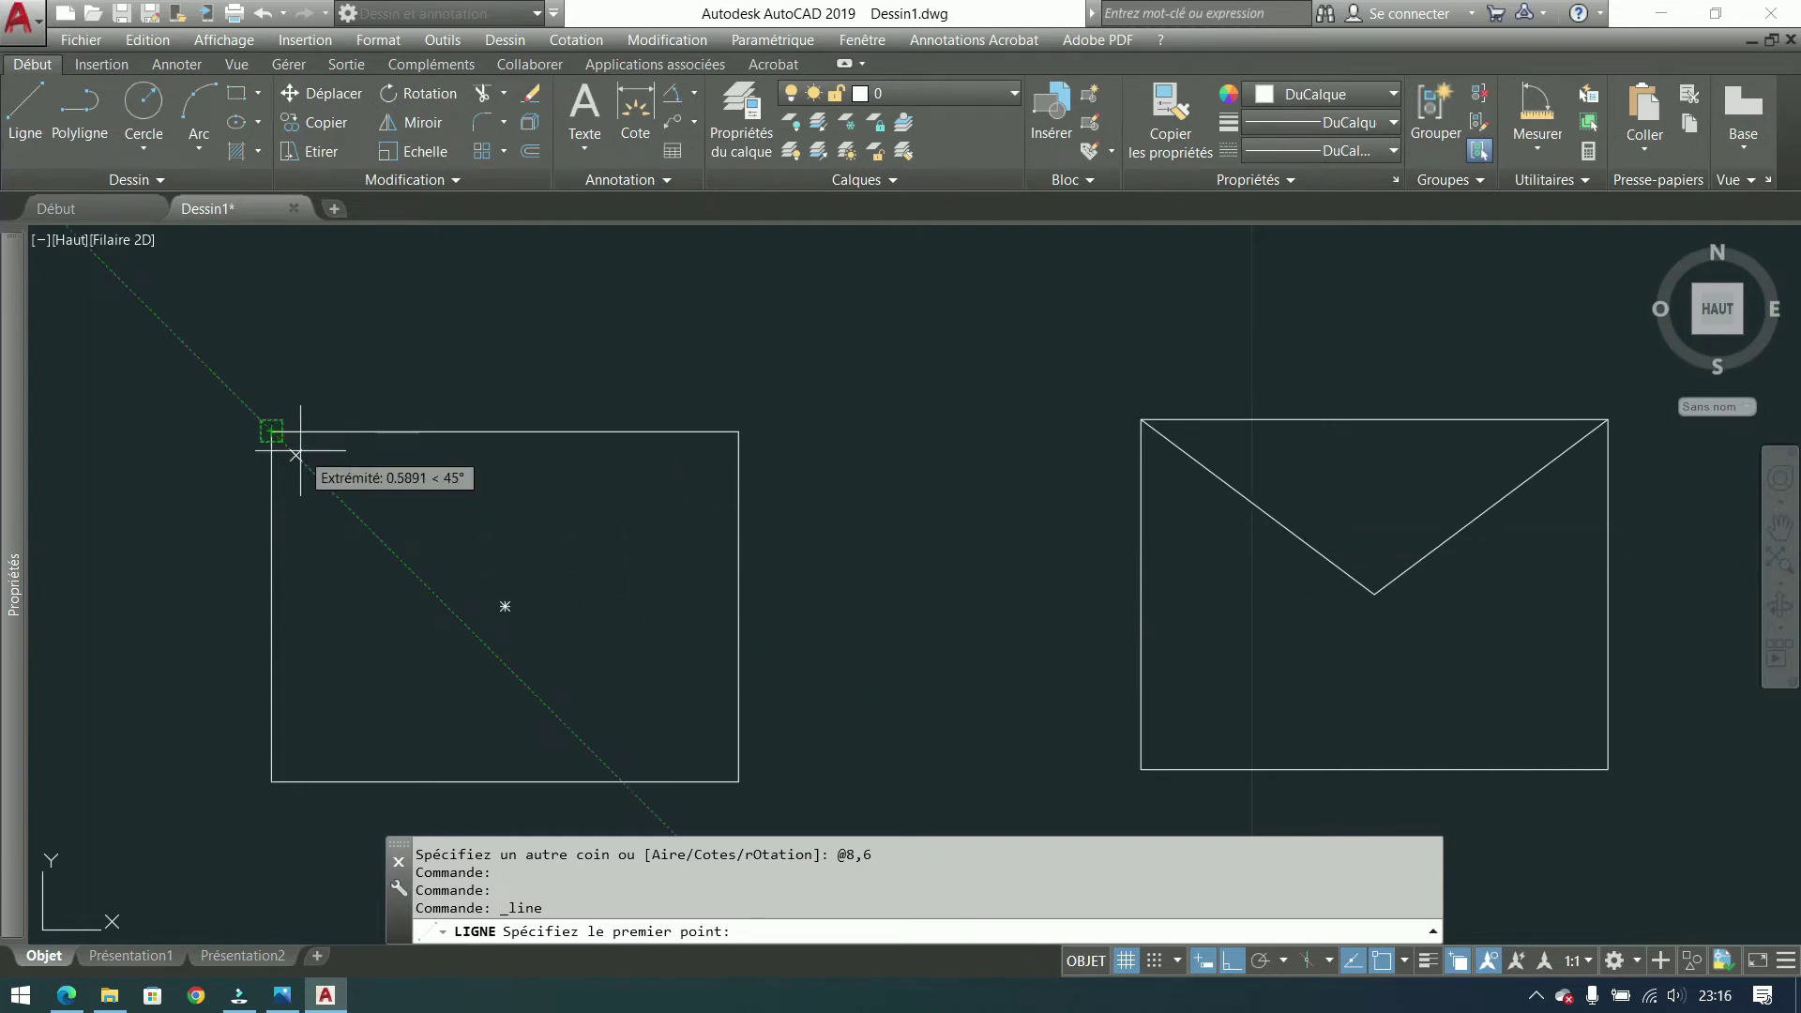
{"action": "left_click", "coordinate": [271, 431]}
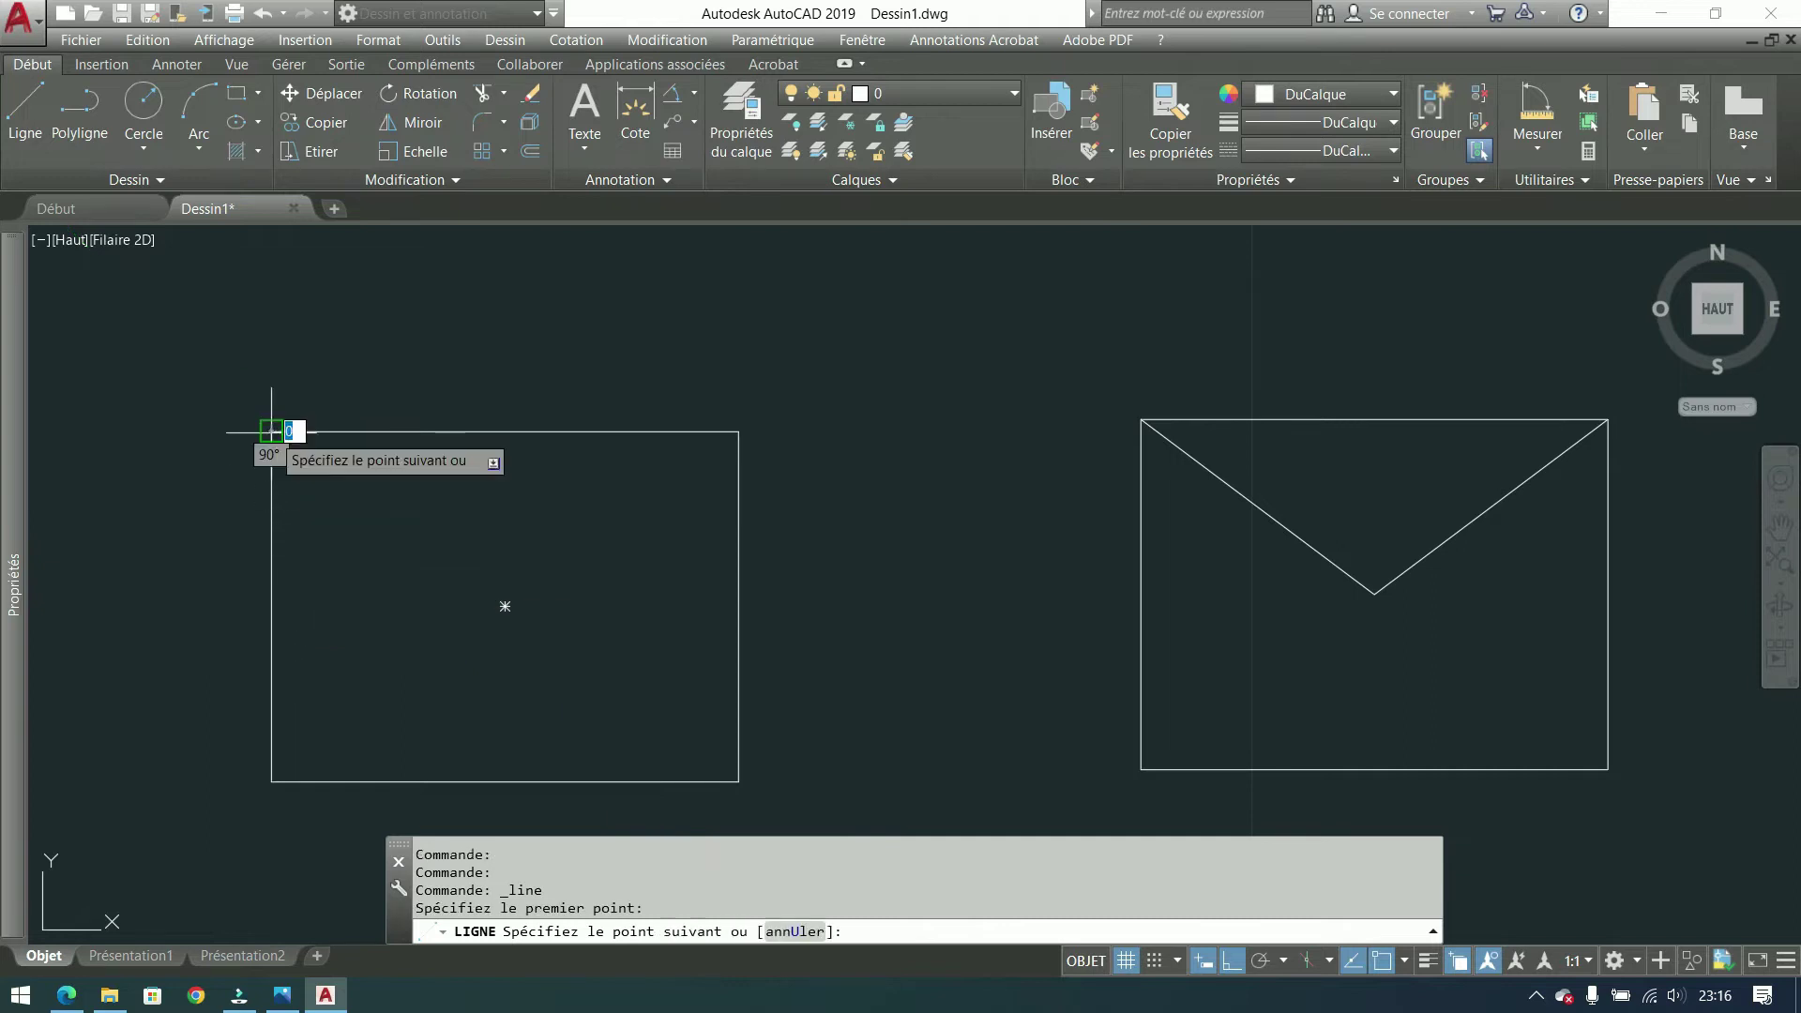
{"action": "left_click", "coordinate": [739, 781]}
{"action": "key", "text": "Return"}
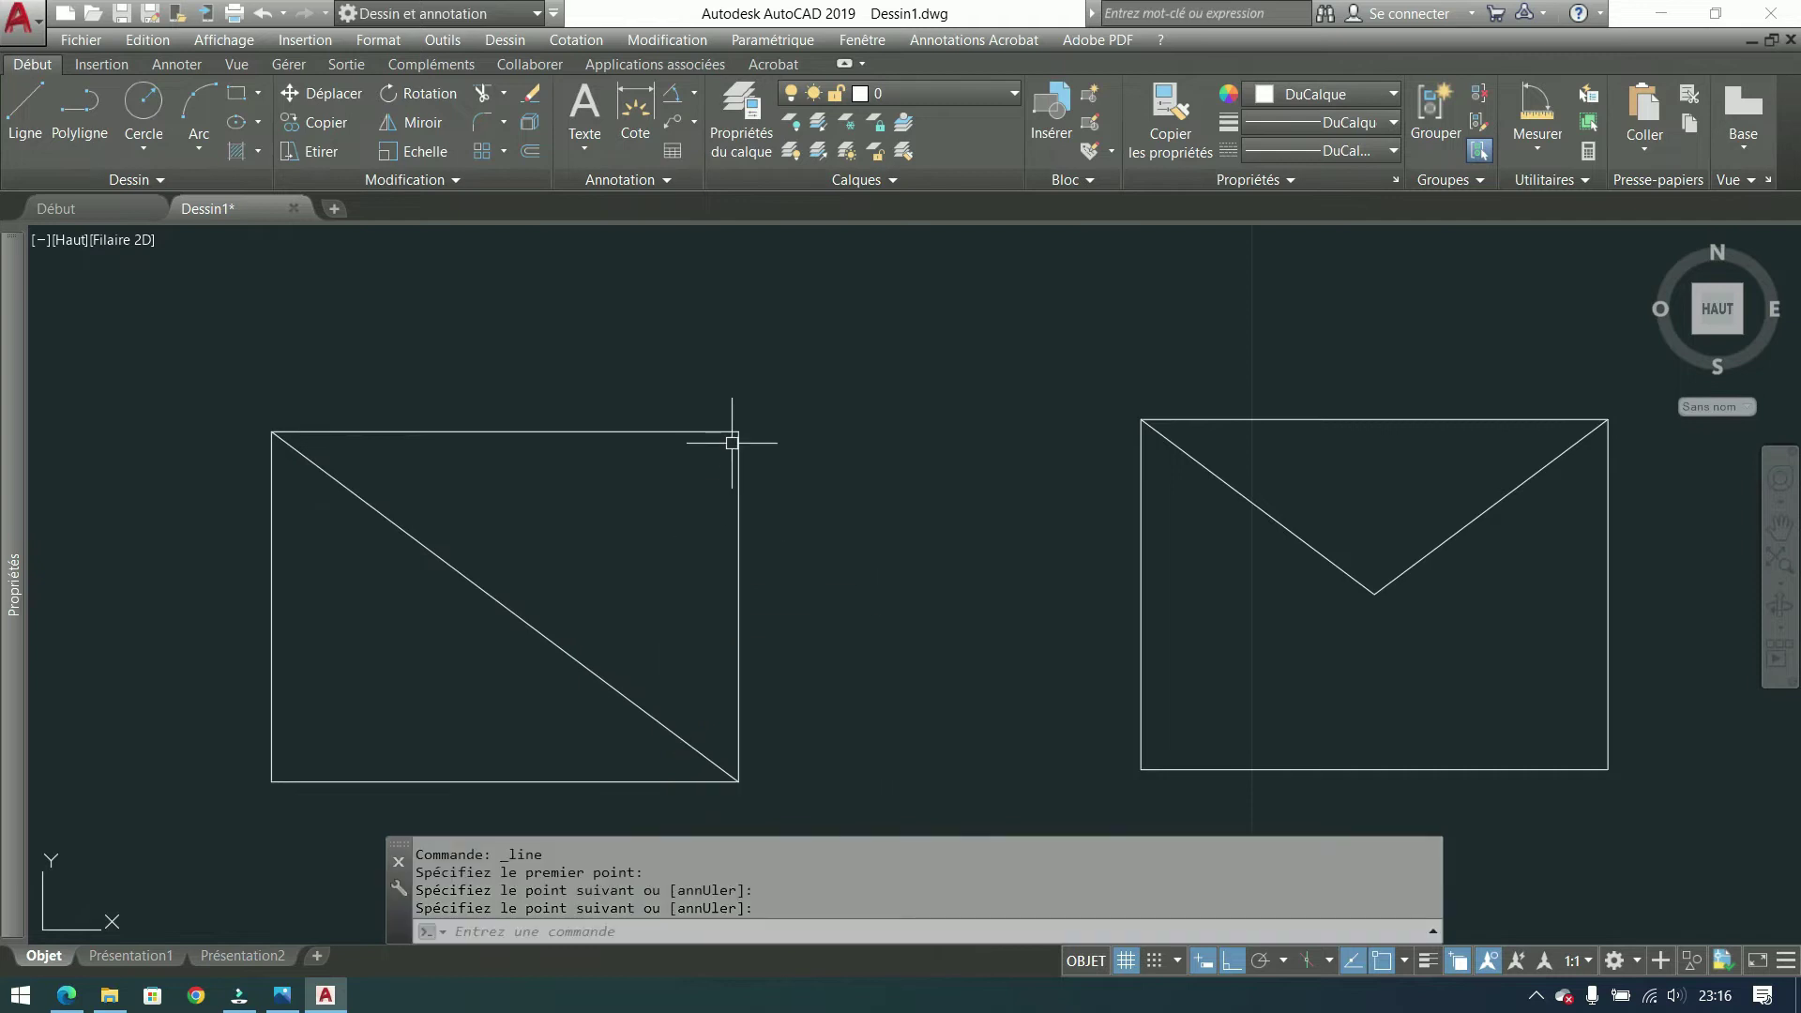
{"action": "key", "text": "Return"}
{"action": "left_click", "coordinate": [738, 432]}
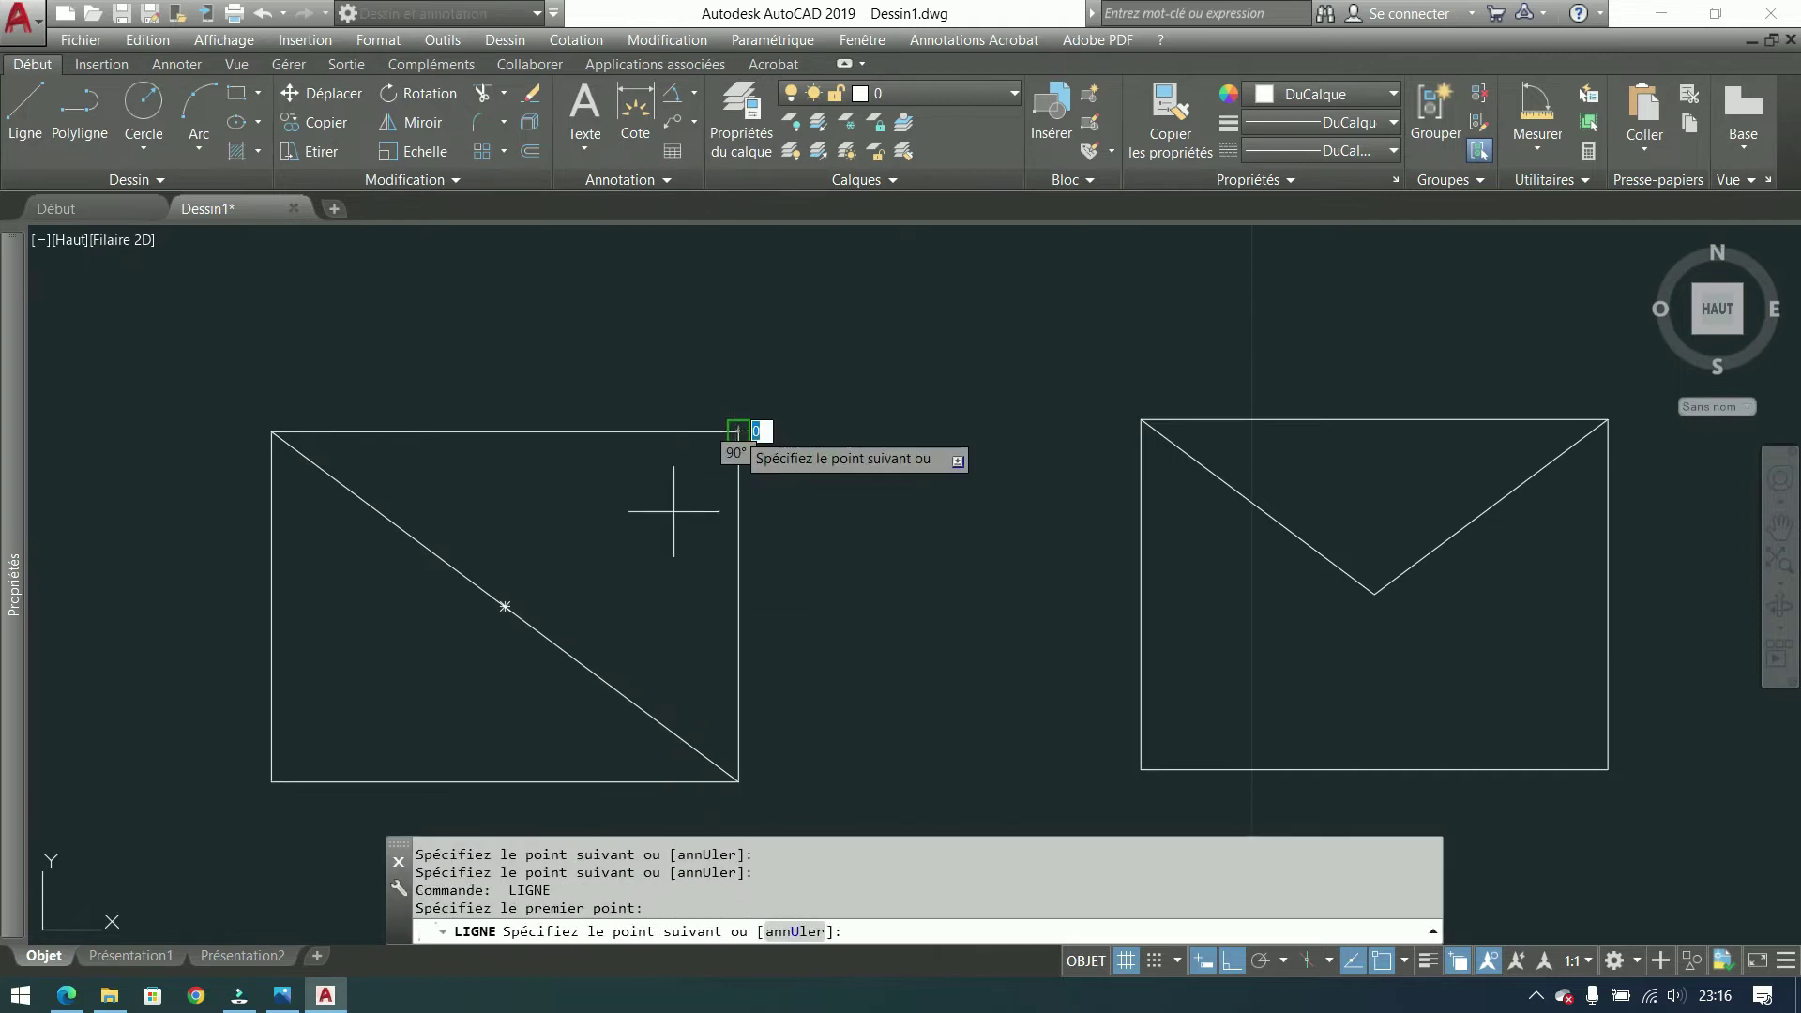
{"action": "left_click", "coordinate": [277, 776]}
{"action": "key", "text": "Return"}
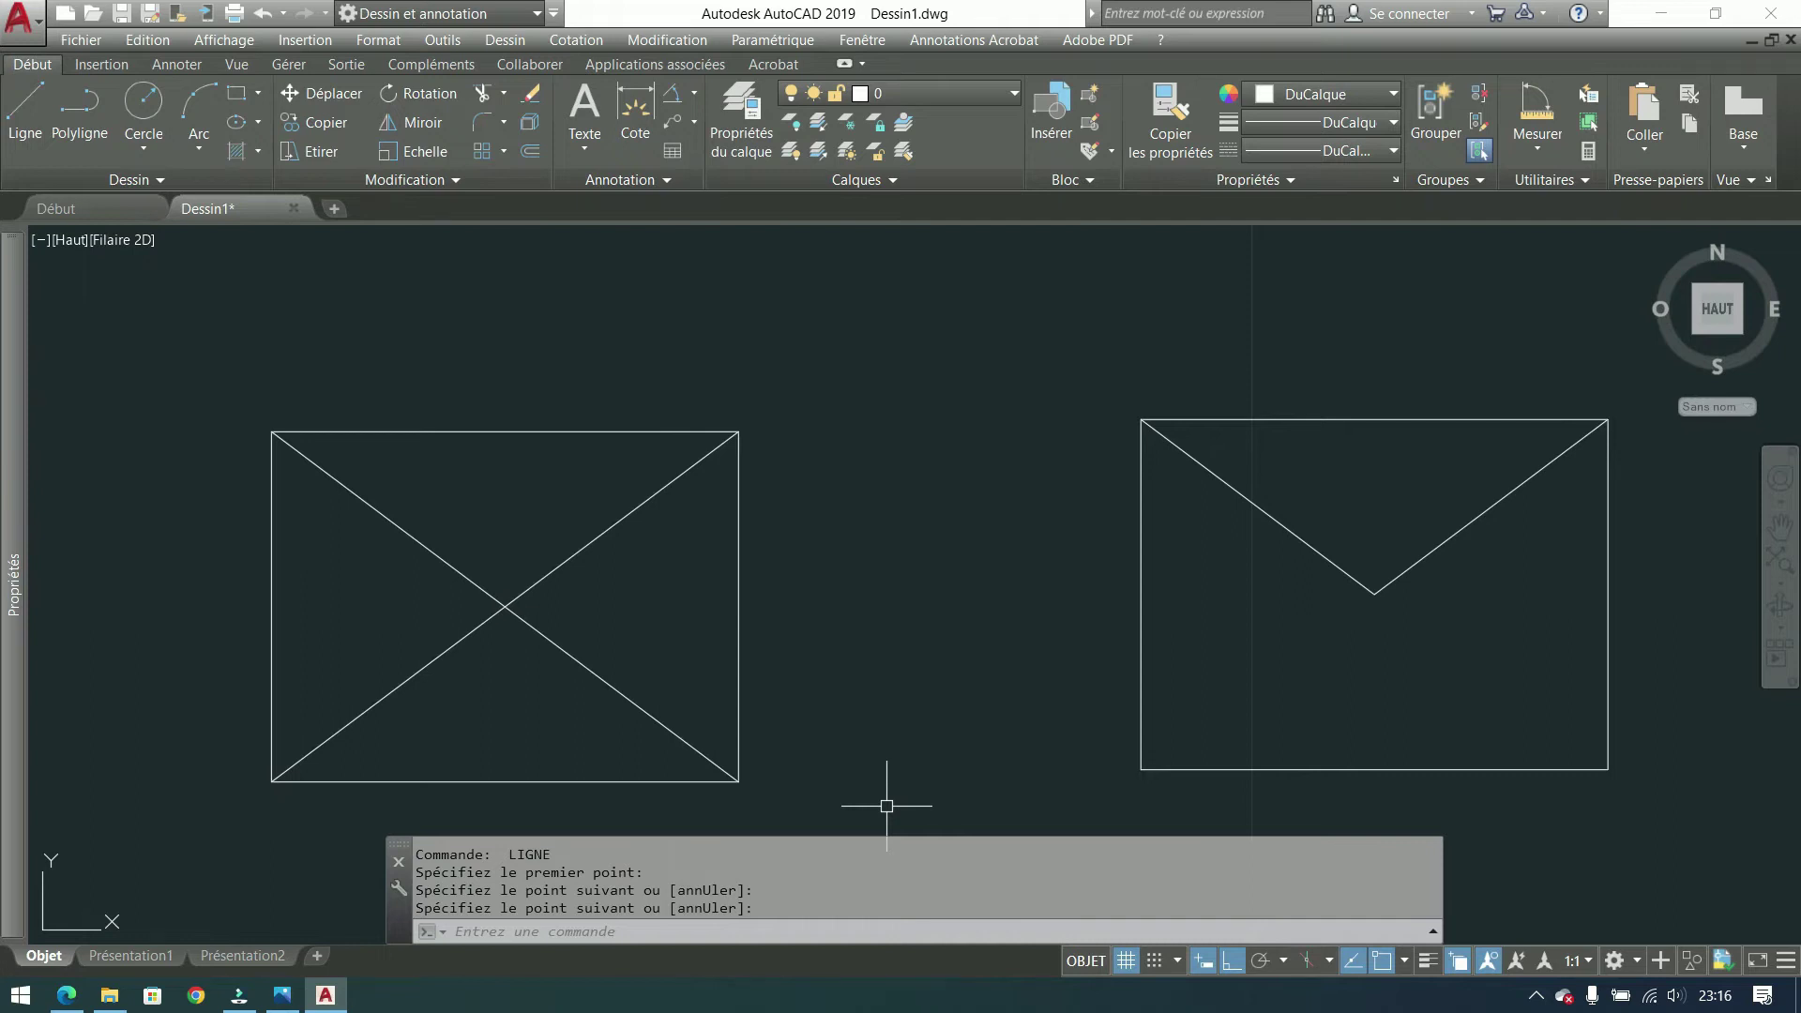
{"action": "key", "text": "Return"}
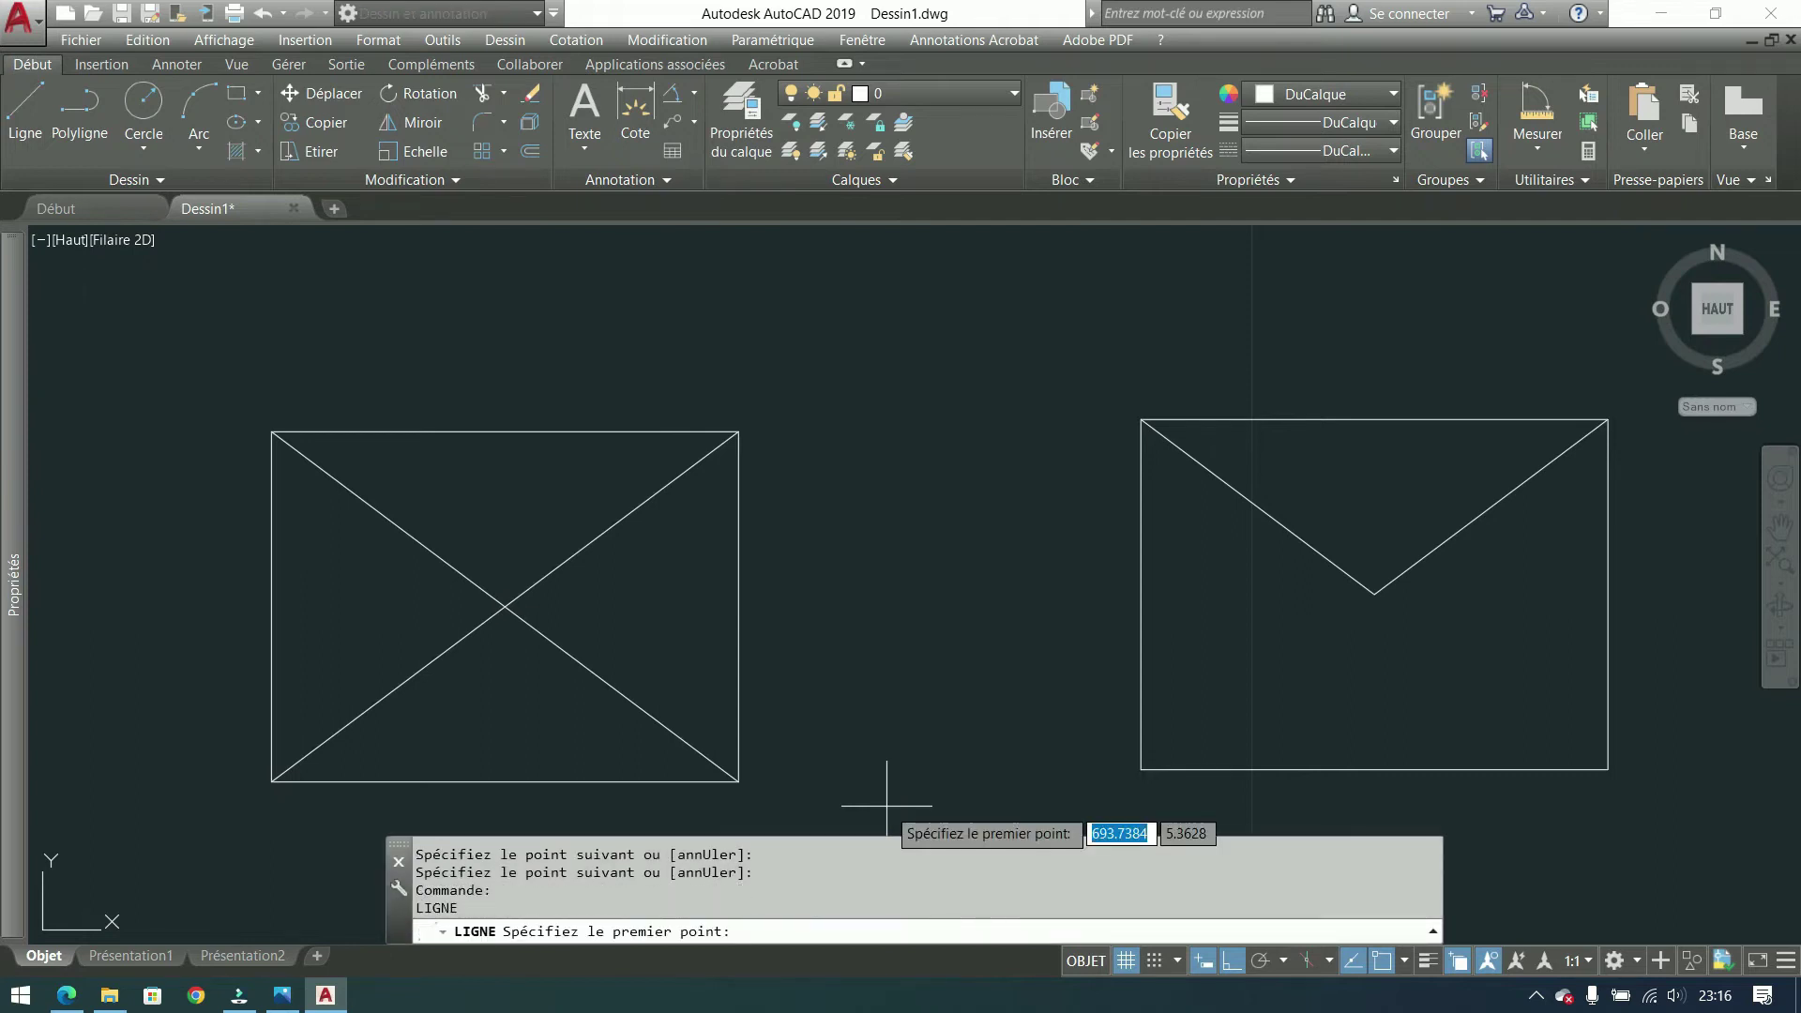
{"action": "left_click", "coordinate": [773, 370]}
{"action": "left_click", "coordinate": [1017, 370]}
{"action": "left_click", "coordinate": [1017, 582]}
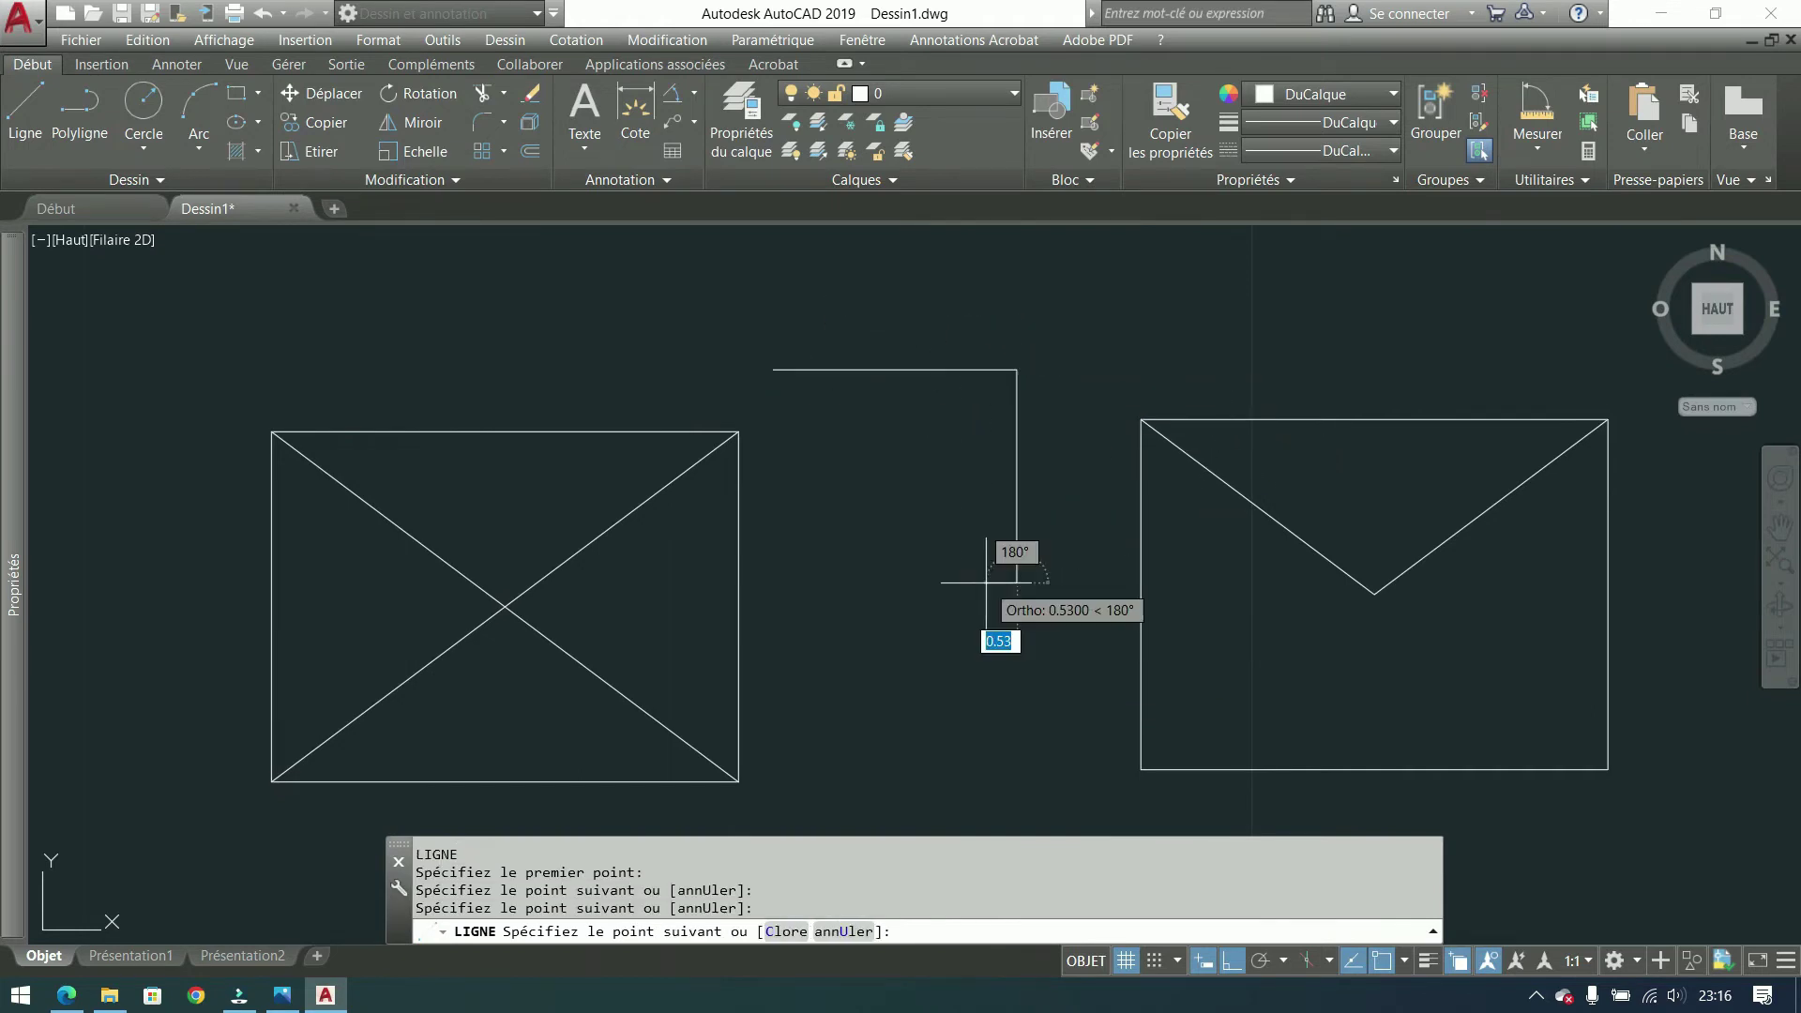
{"action": "key", "text": "Escape"}
{"action": "left_click", "coordinate": [1061, 341]}
{"action": "left_click", "coordinate": [944, 457]}
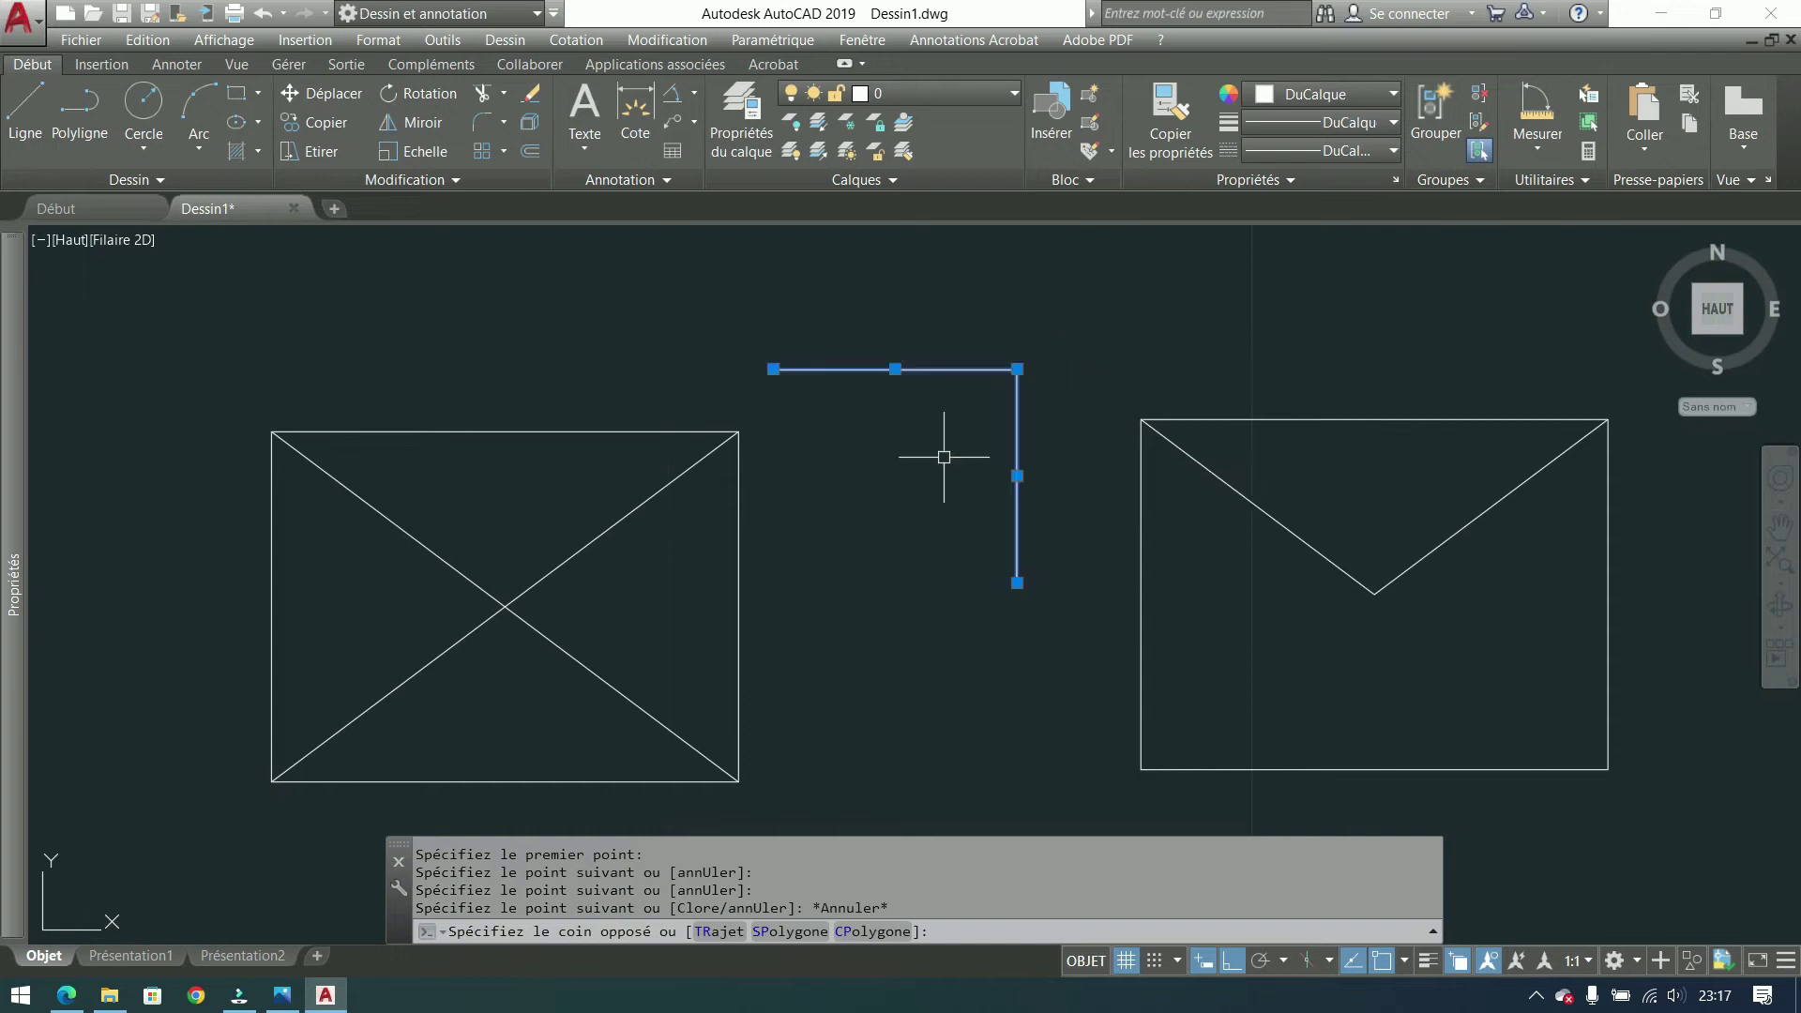
{"action": "key", "text": "Delete"}
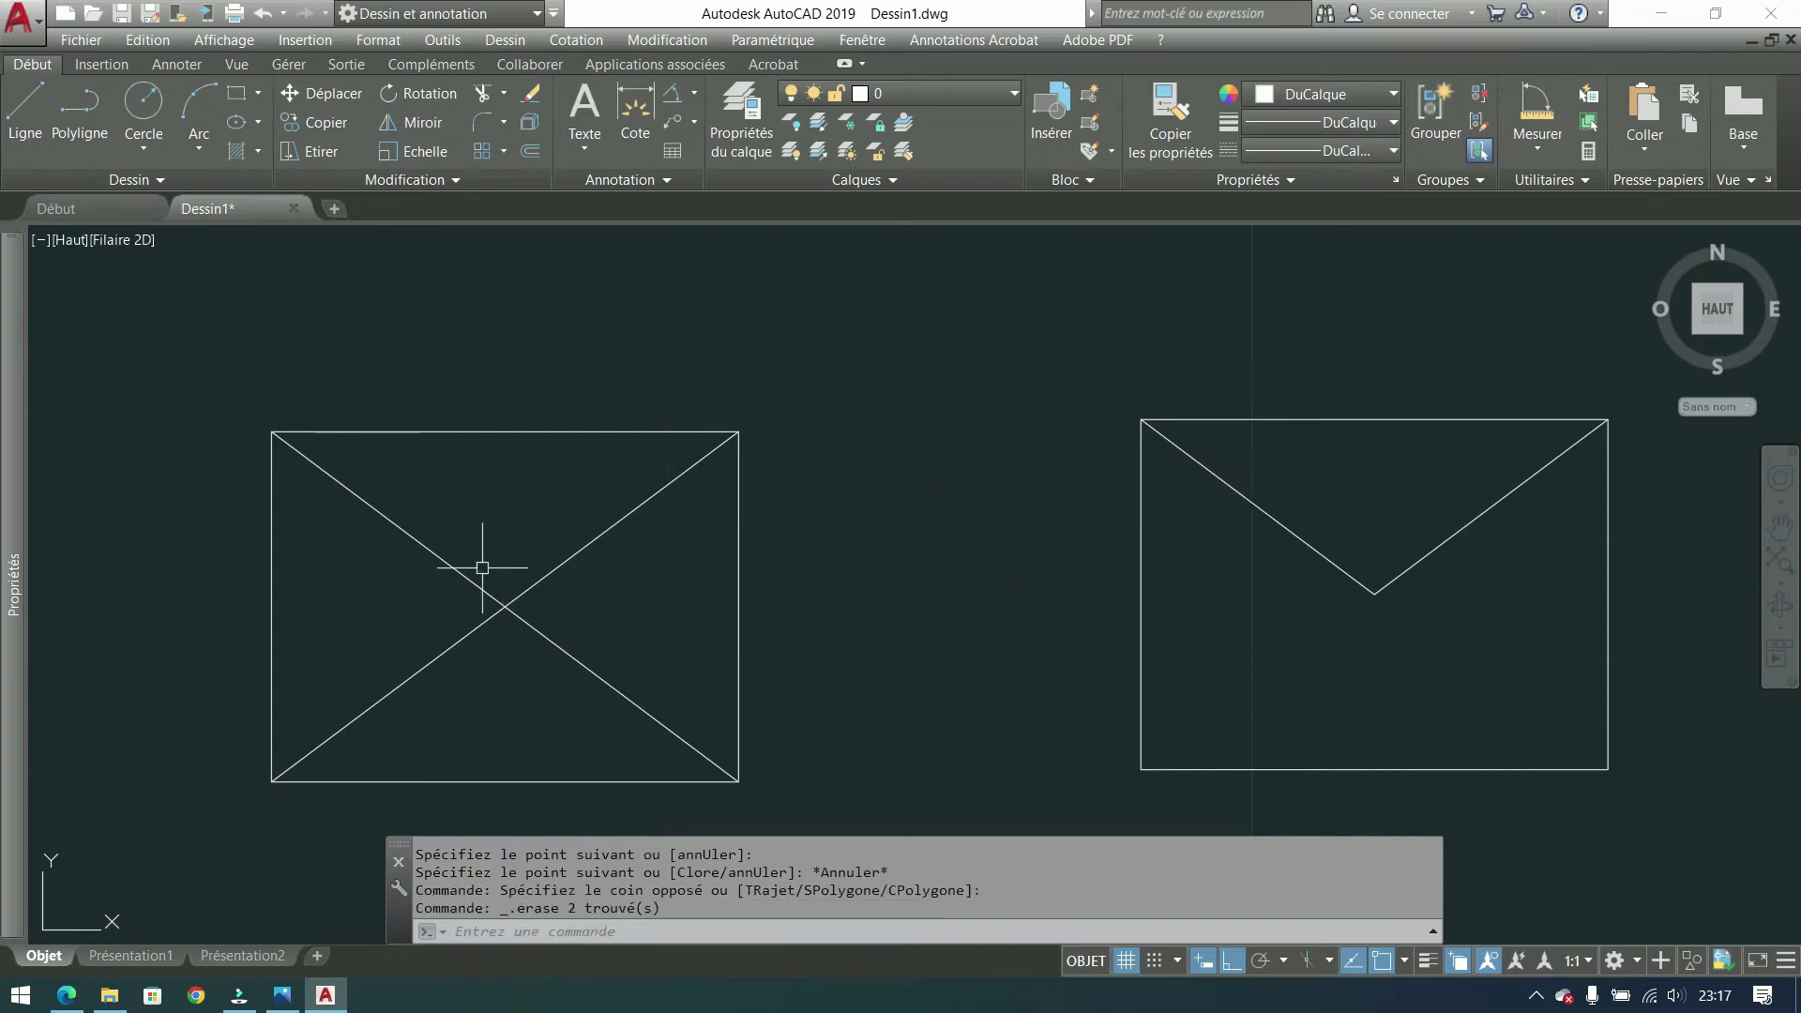
{"action": "left_click", "coordinate": [631, 433]}
{"action": "left_click", "coordinate": [606, 494]}
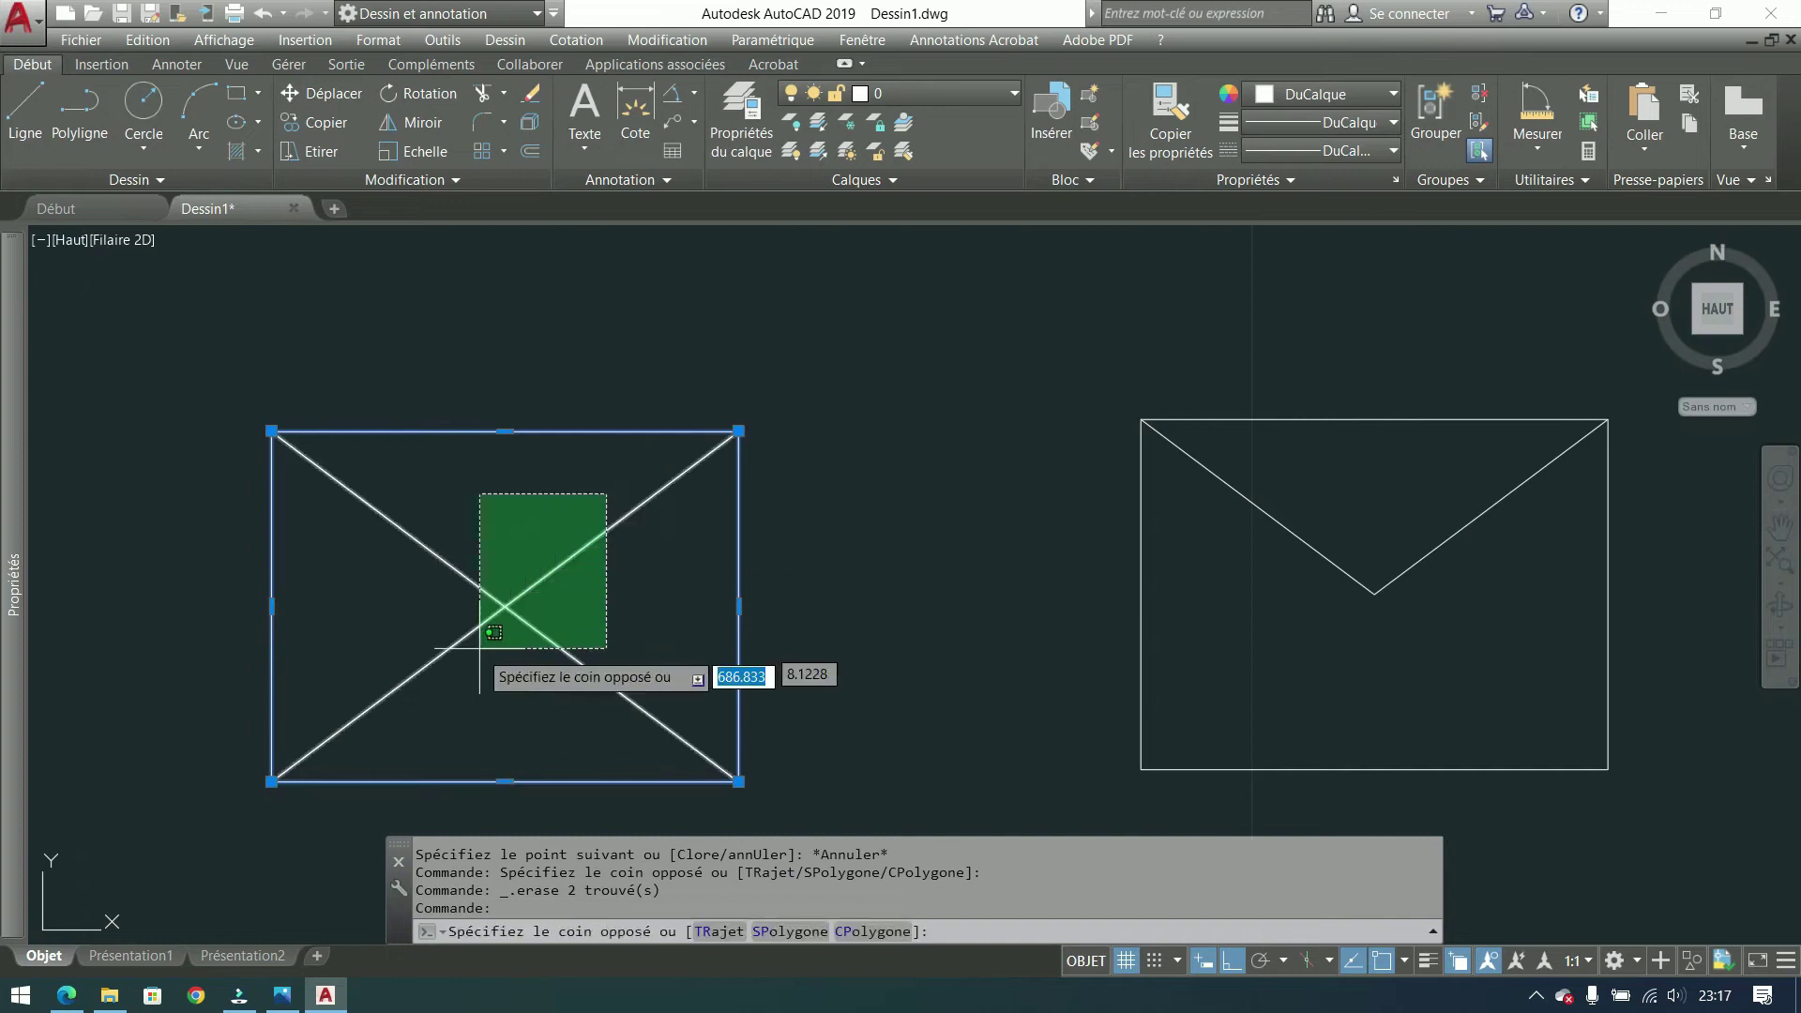
{"action": "left_click", "coordinate": [405, 689]}
{"action": "key", "text": "Escape"}
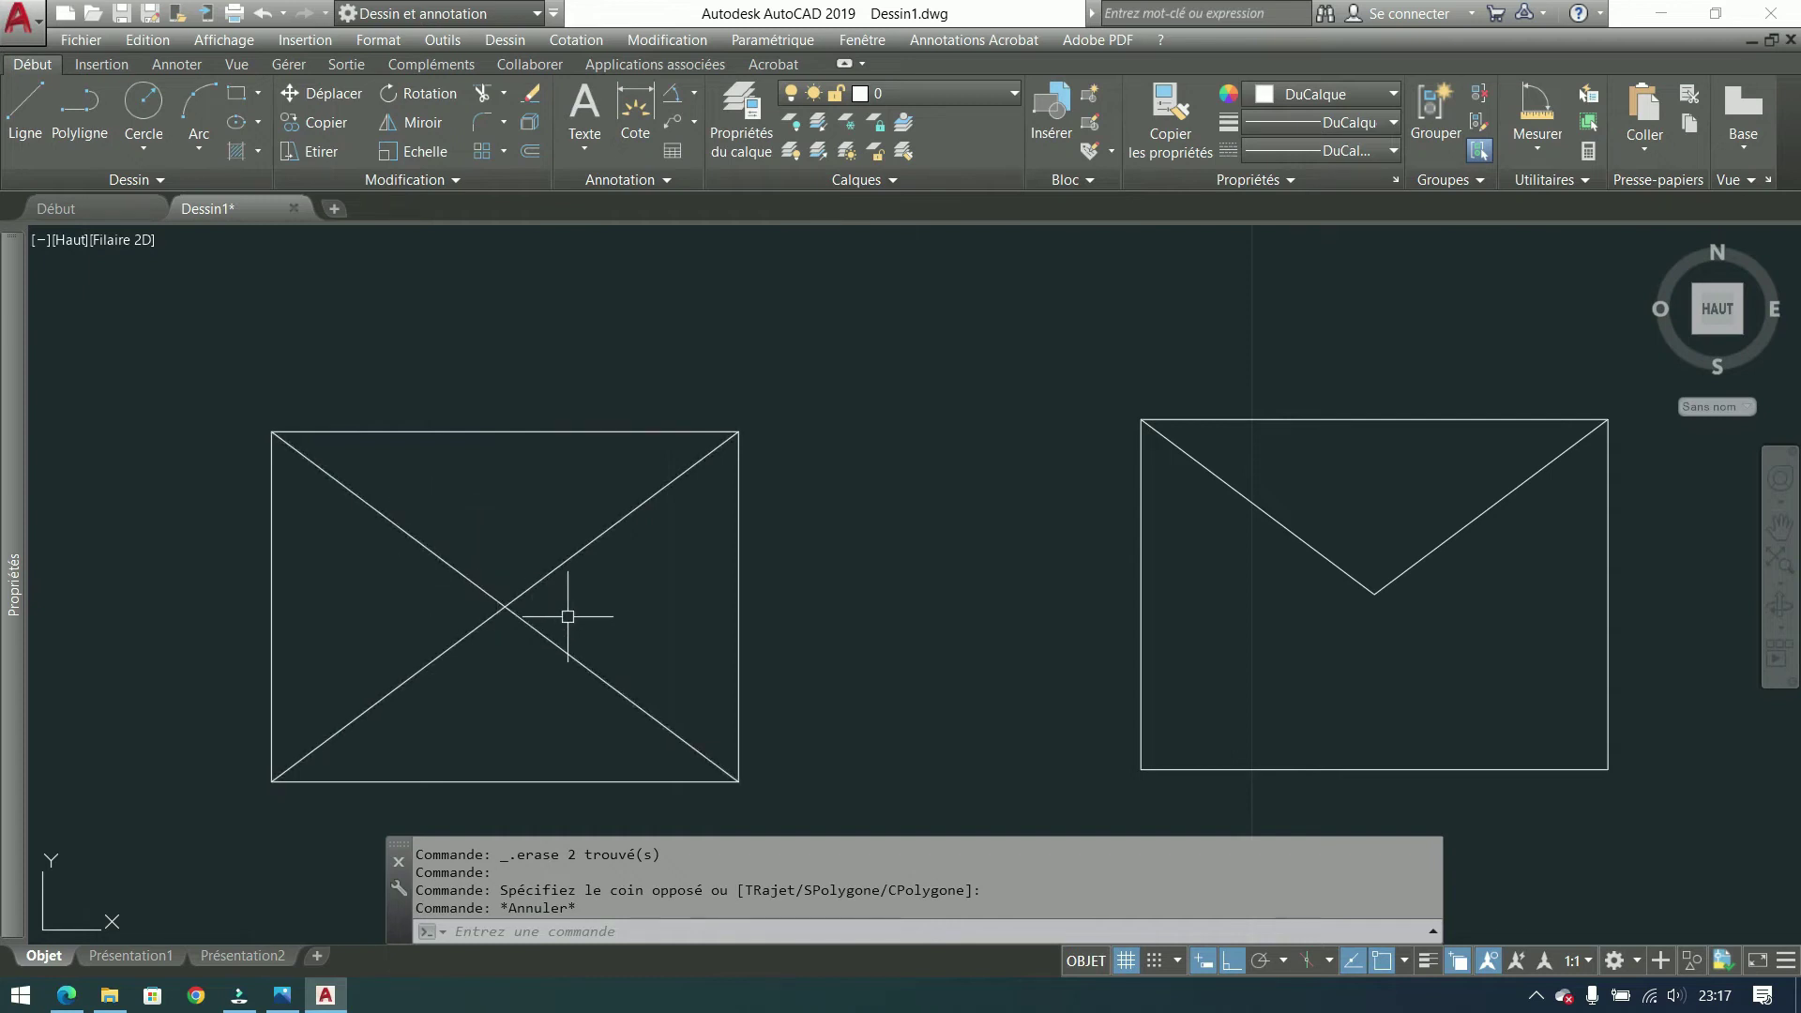
{"action": "left_click", "coordinate": [955, 451]}
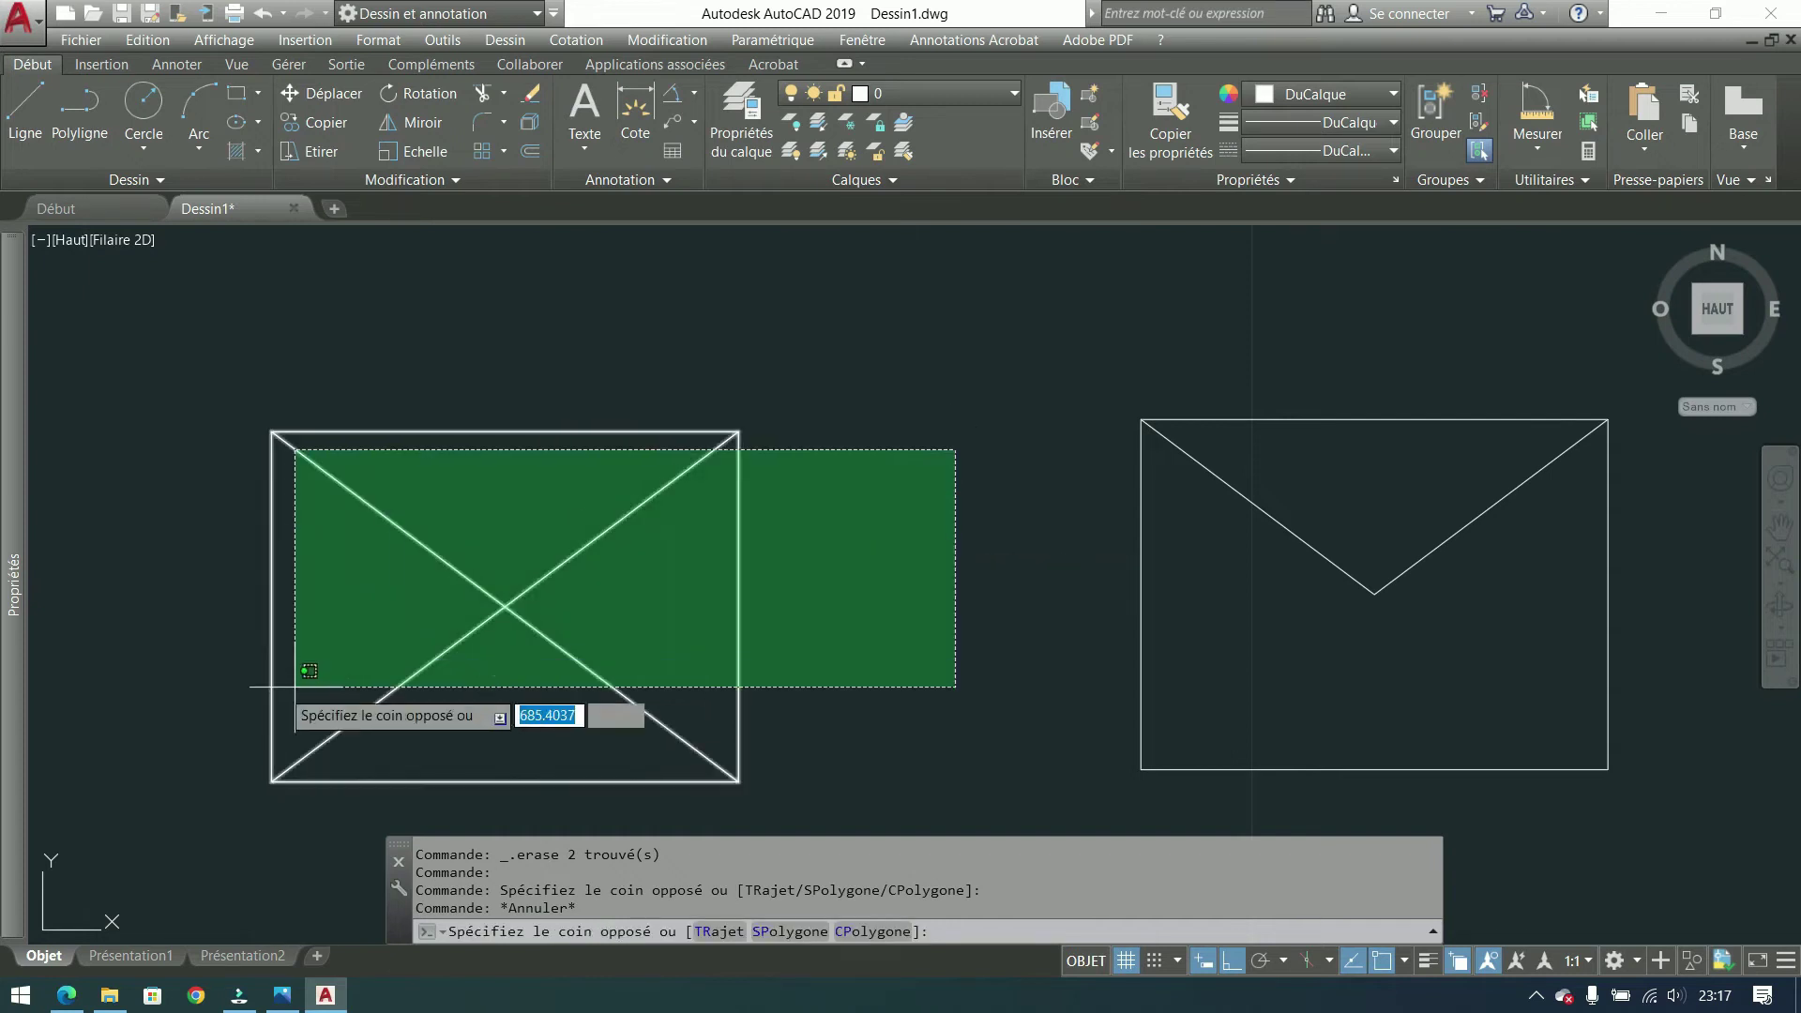
{"action": "left_click", "coordinate": [610, 361]}
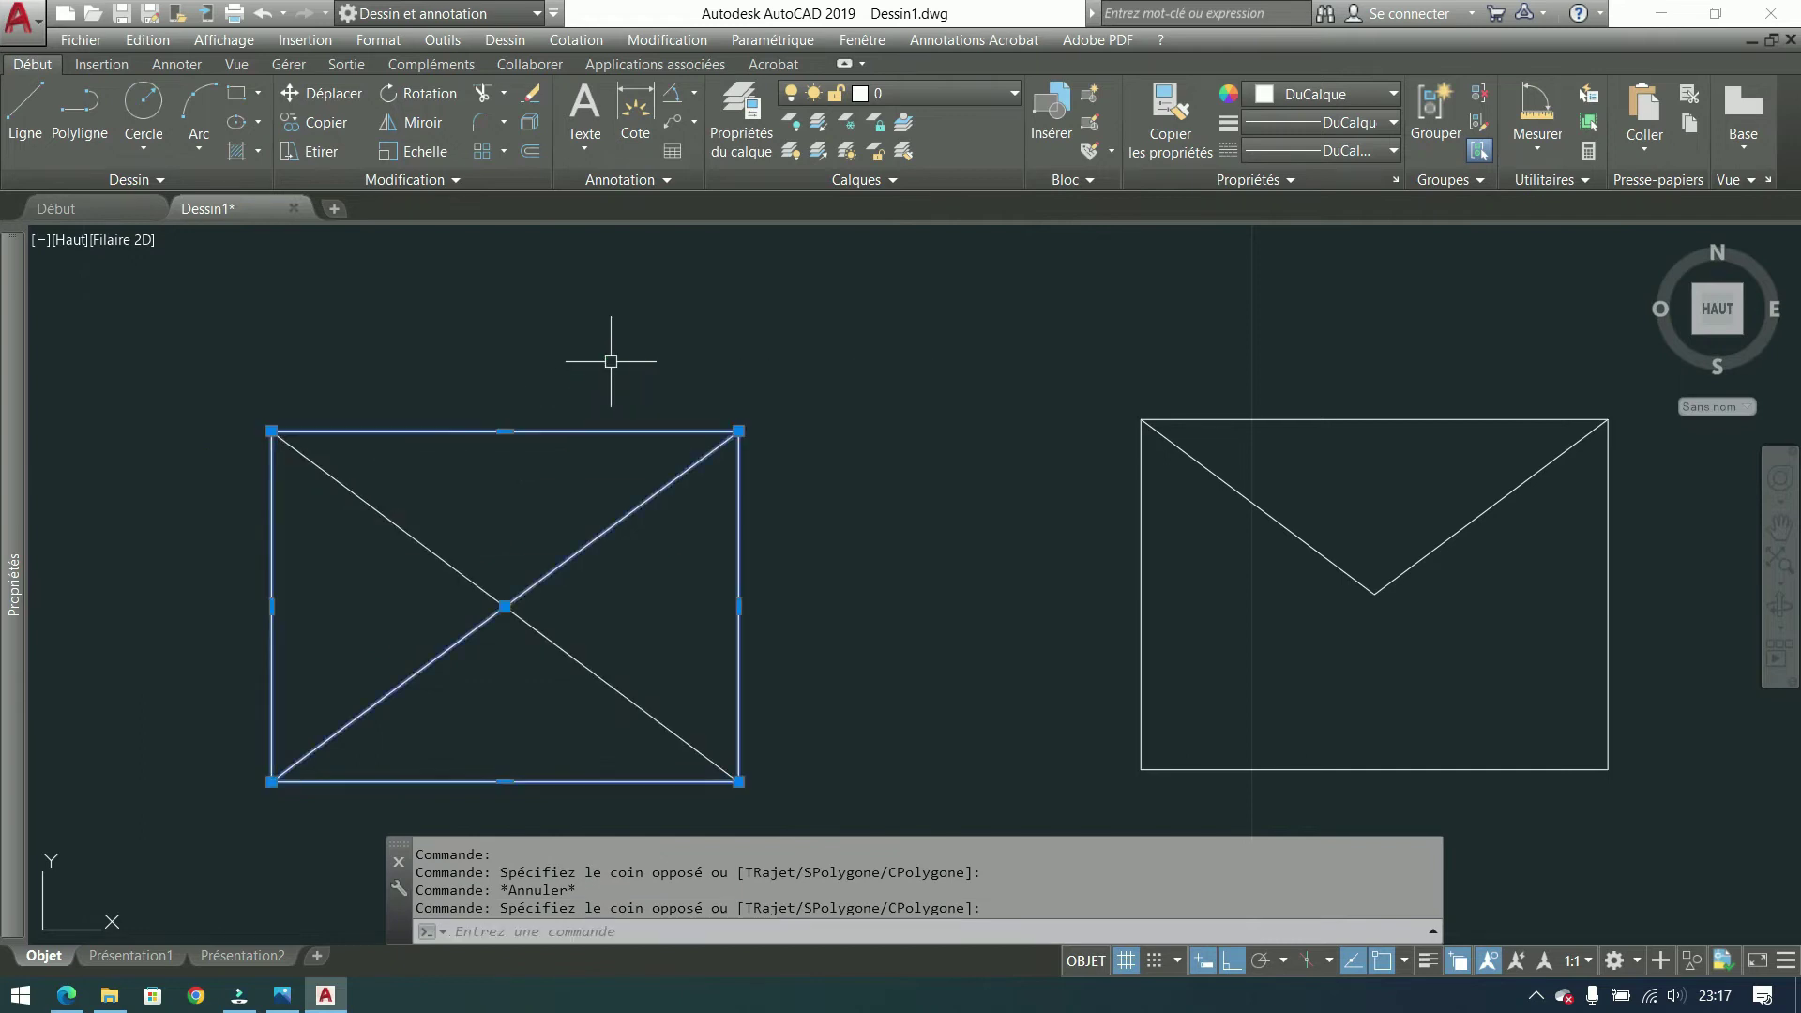
{"action": "key", "text": "Escape"}
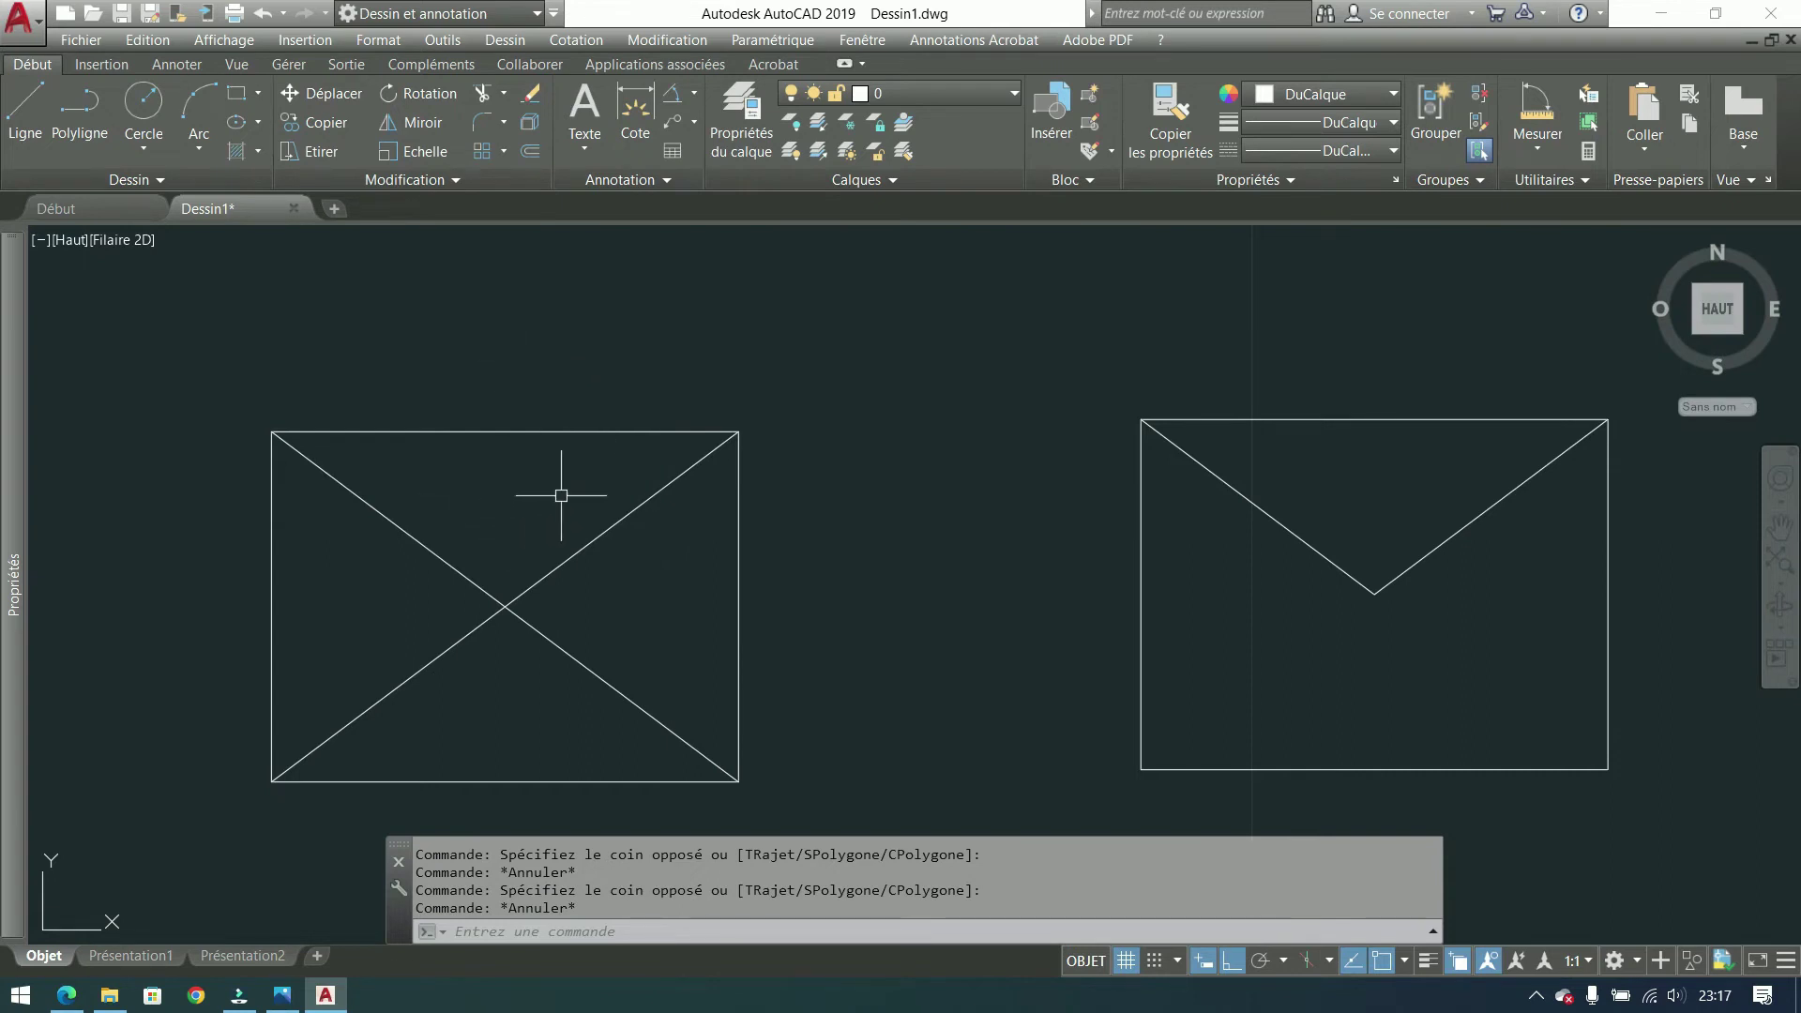
{"action": "left_click", "coordinate": [581, 487]}
Step: Trim the lower halves of both left-rectangle diagonals, leaving a V flap
{"action": "left_click", "coordinate": [364, 673]}
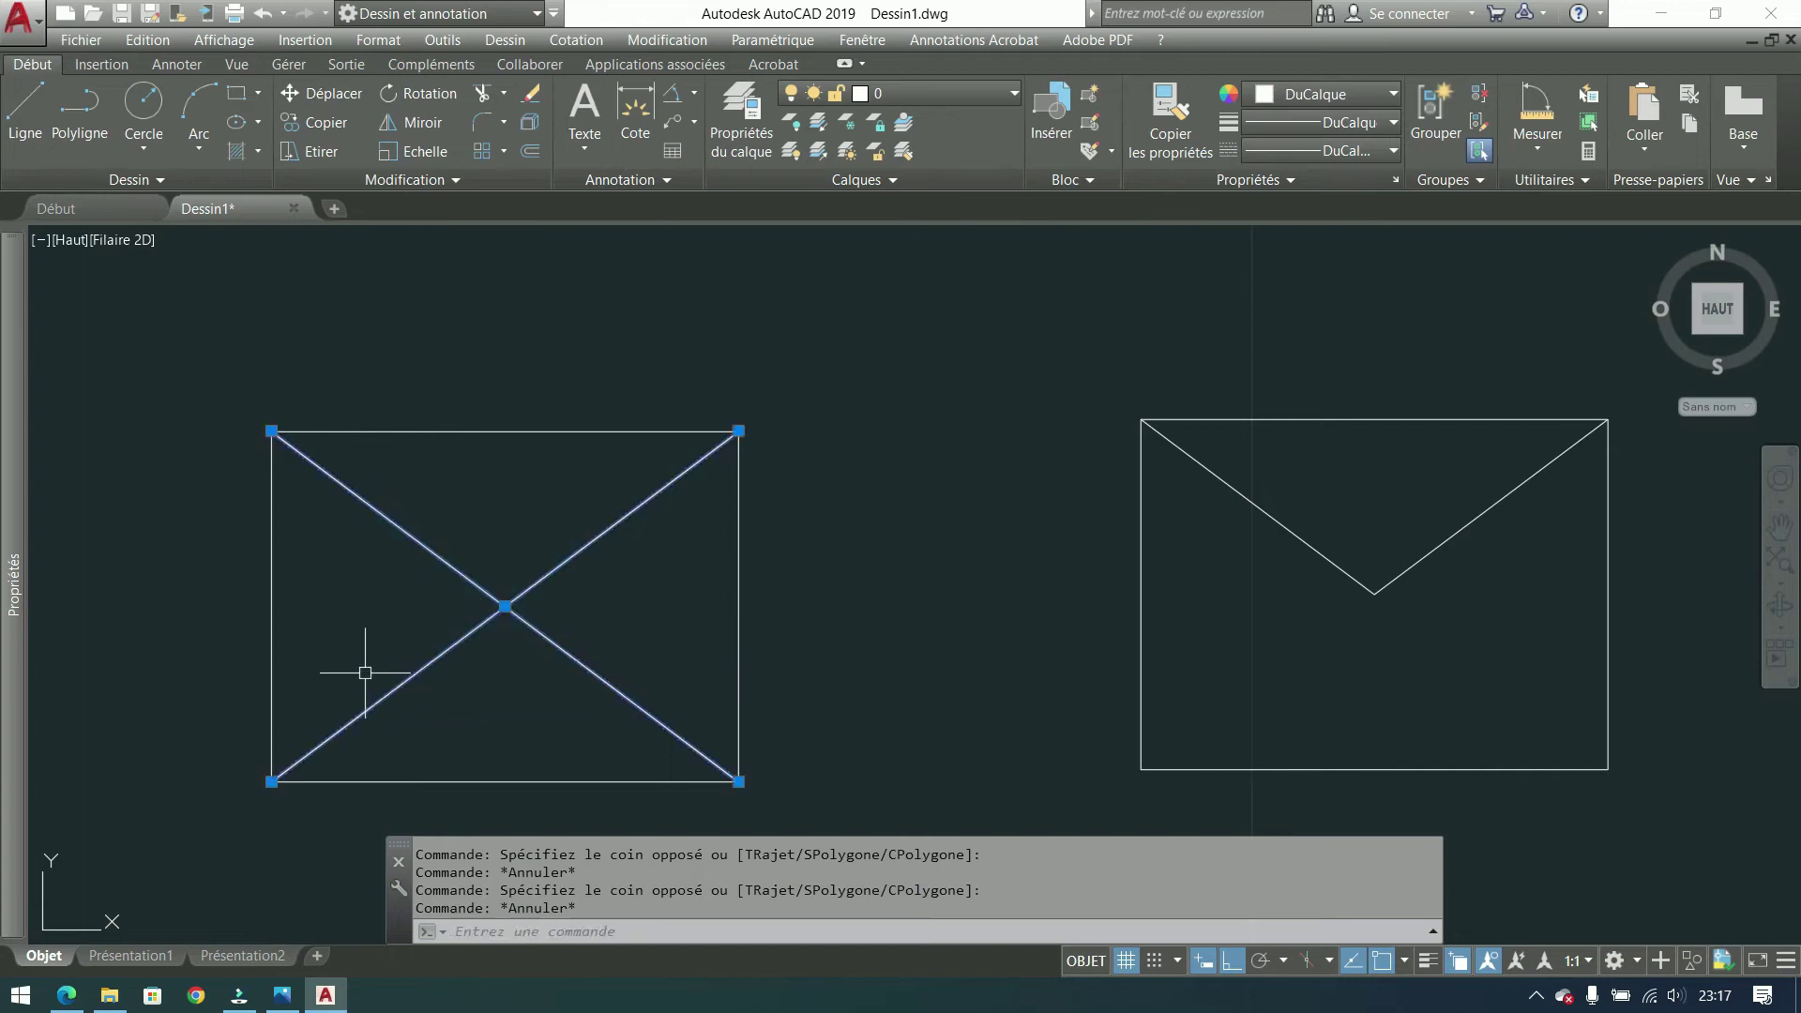
{"action": "left_click", "coordinate": [483, 93]}
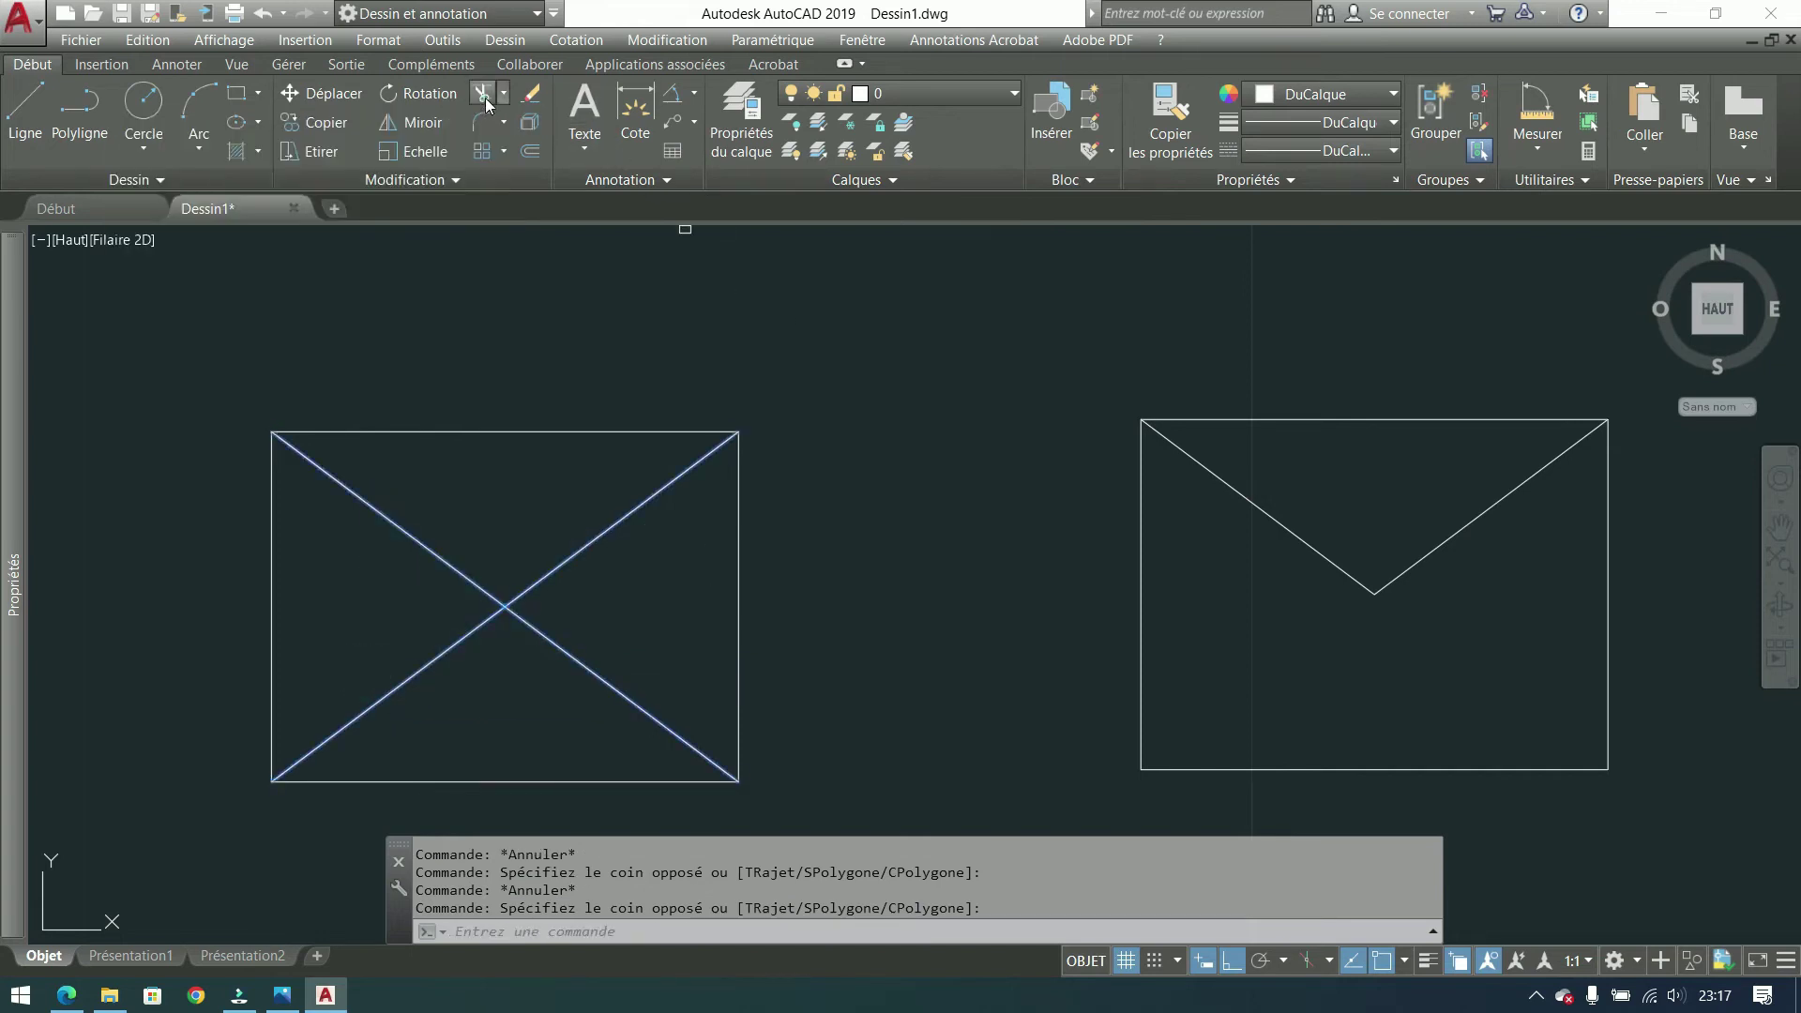
{"action": "left_click", "coordinate": [582, 662]}
{"action": "left_click", "coordinate": [422, 664]}
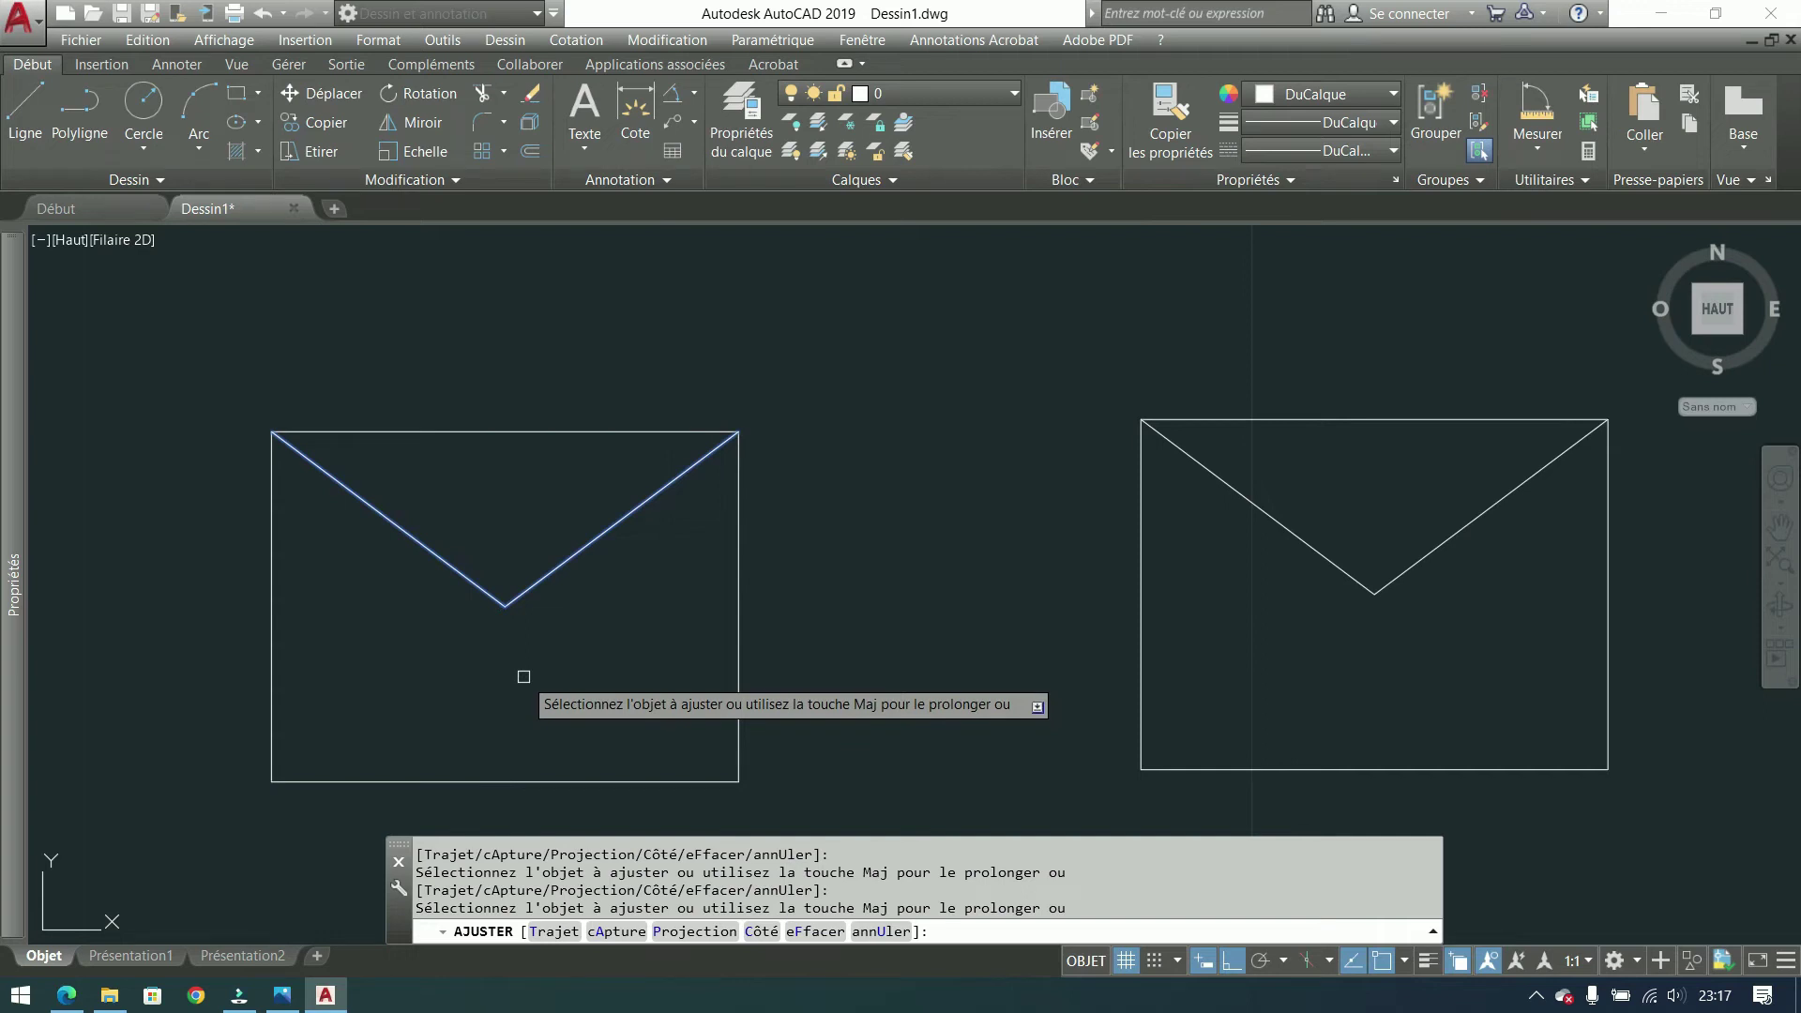
{"action": "key", "text": "ctrl+z"}
{"action": "key", "text": "ctrl+z"}
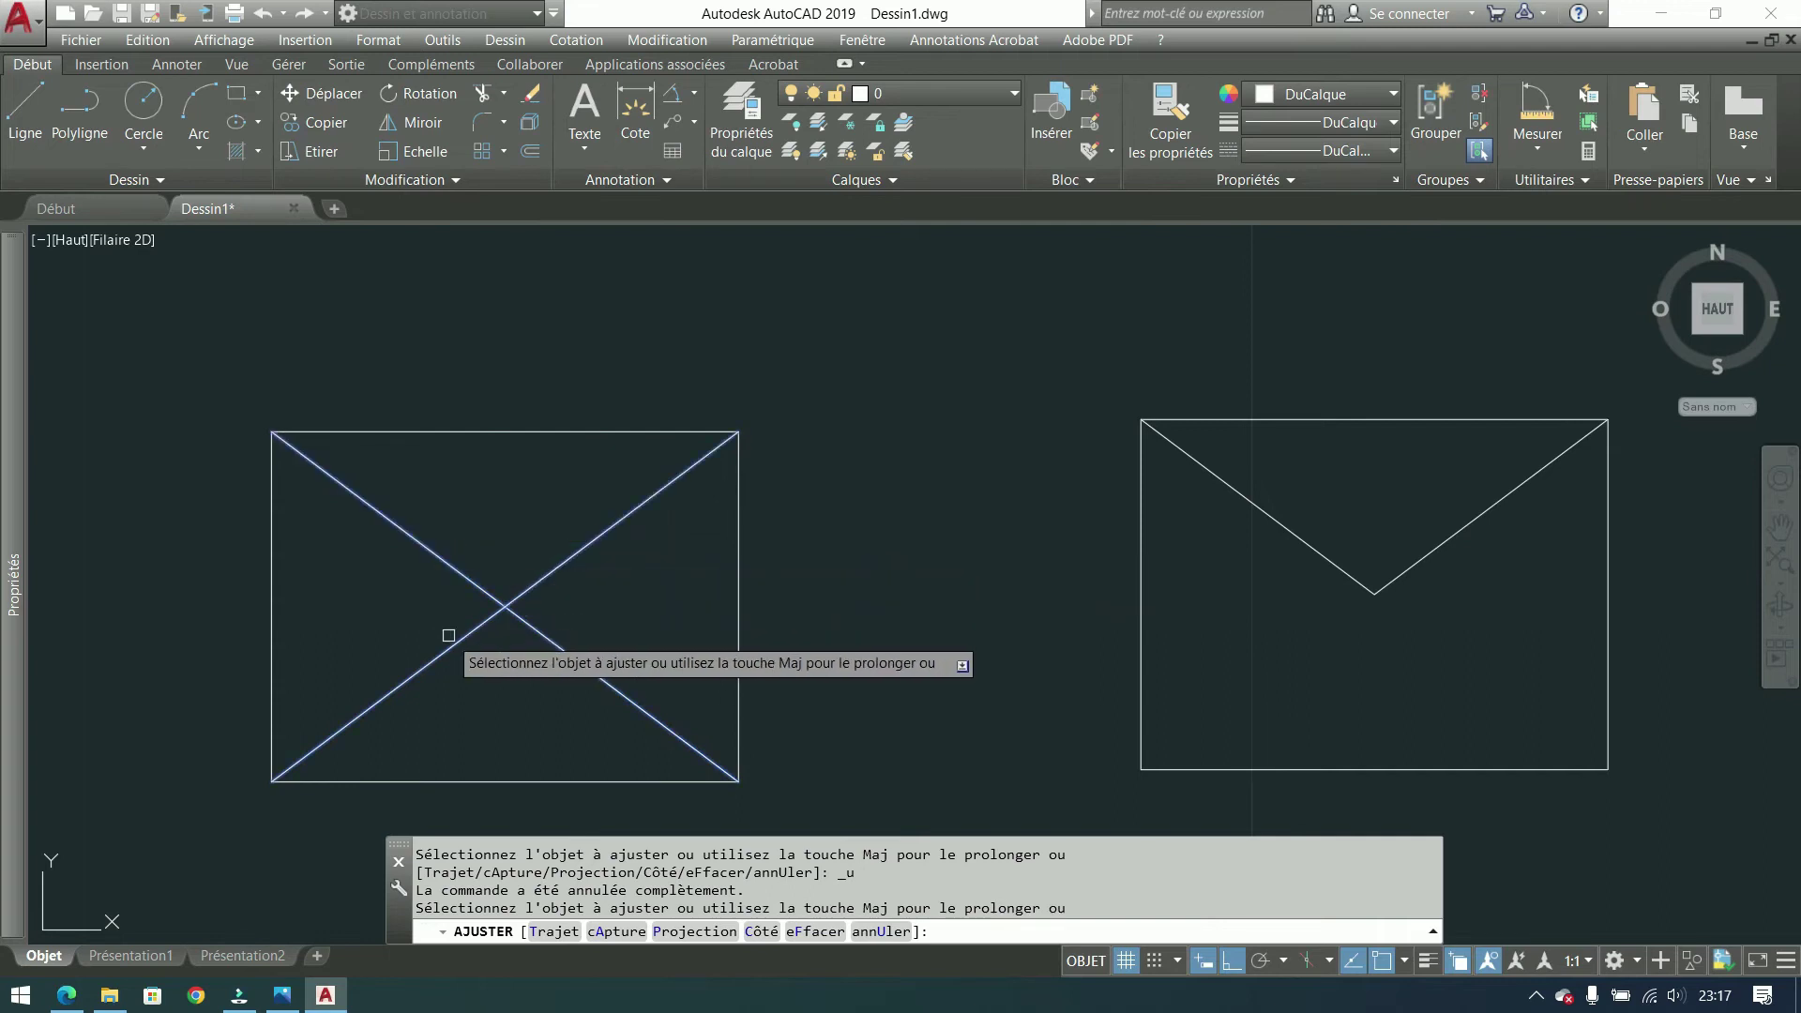
{"action": "left_click", "coordinate": [646, 656]}
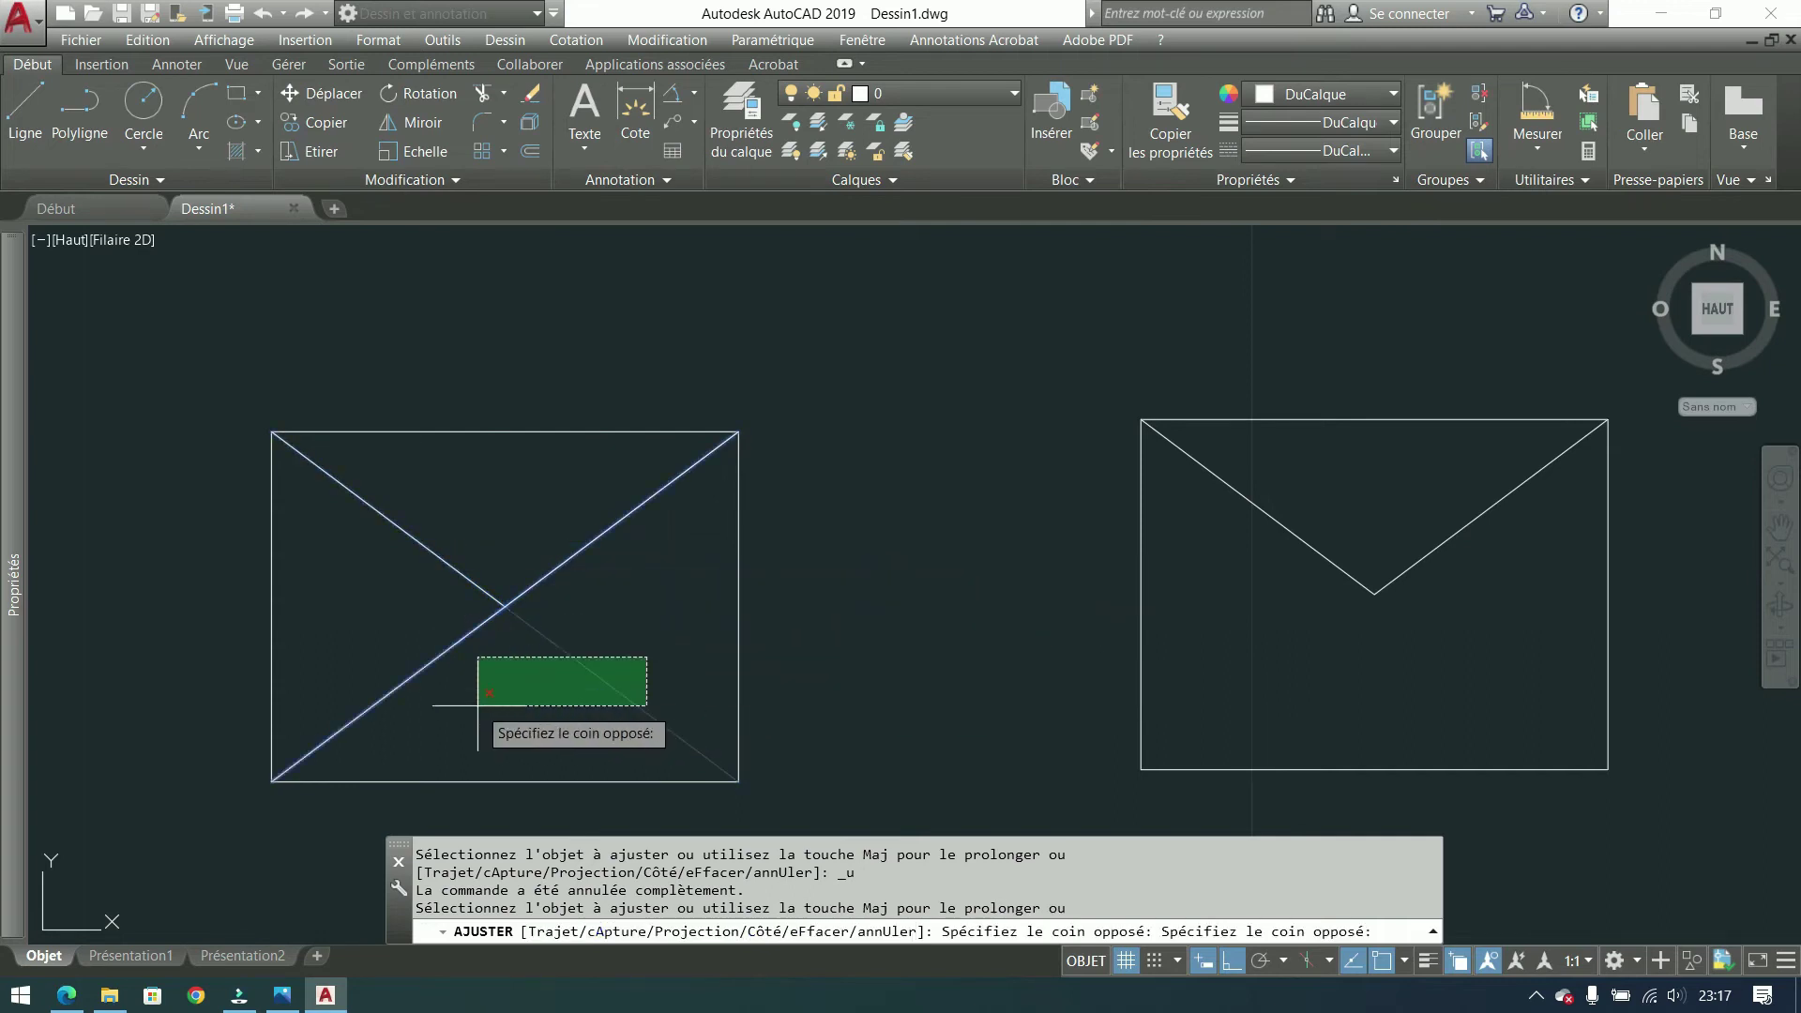
{"action": "left_click", "coordinate": [360, 716]}
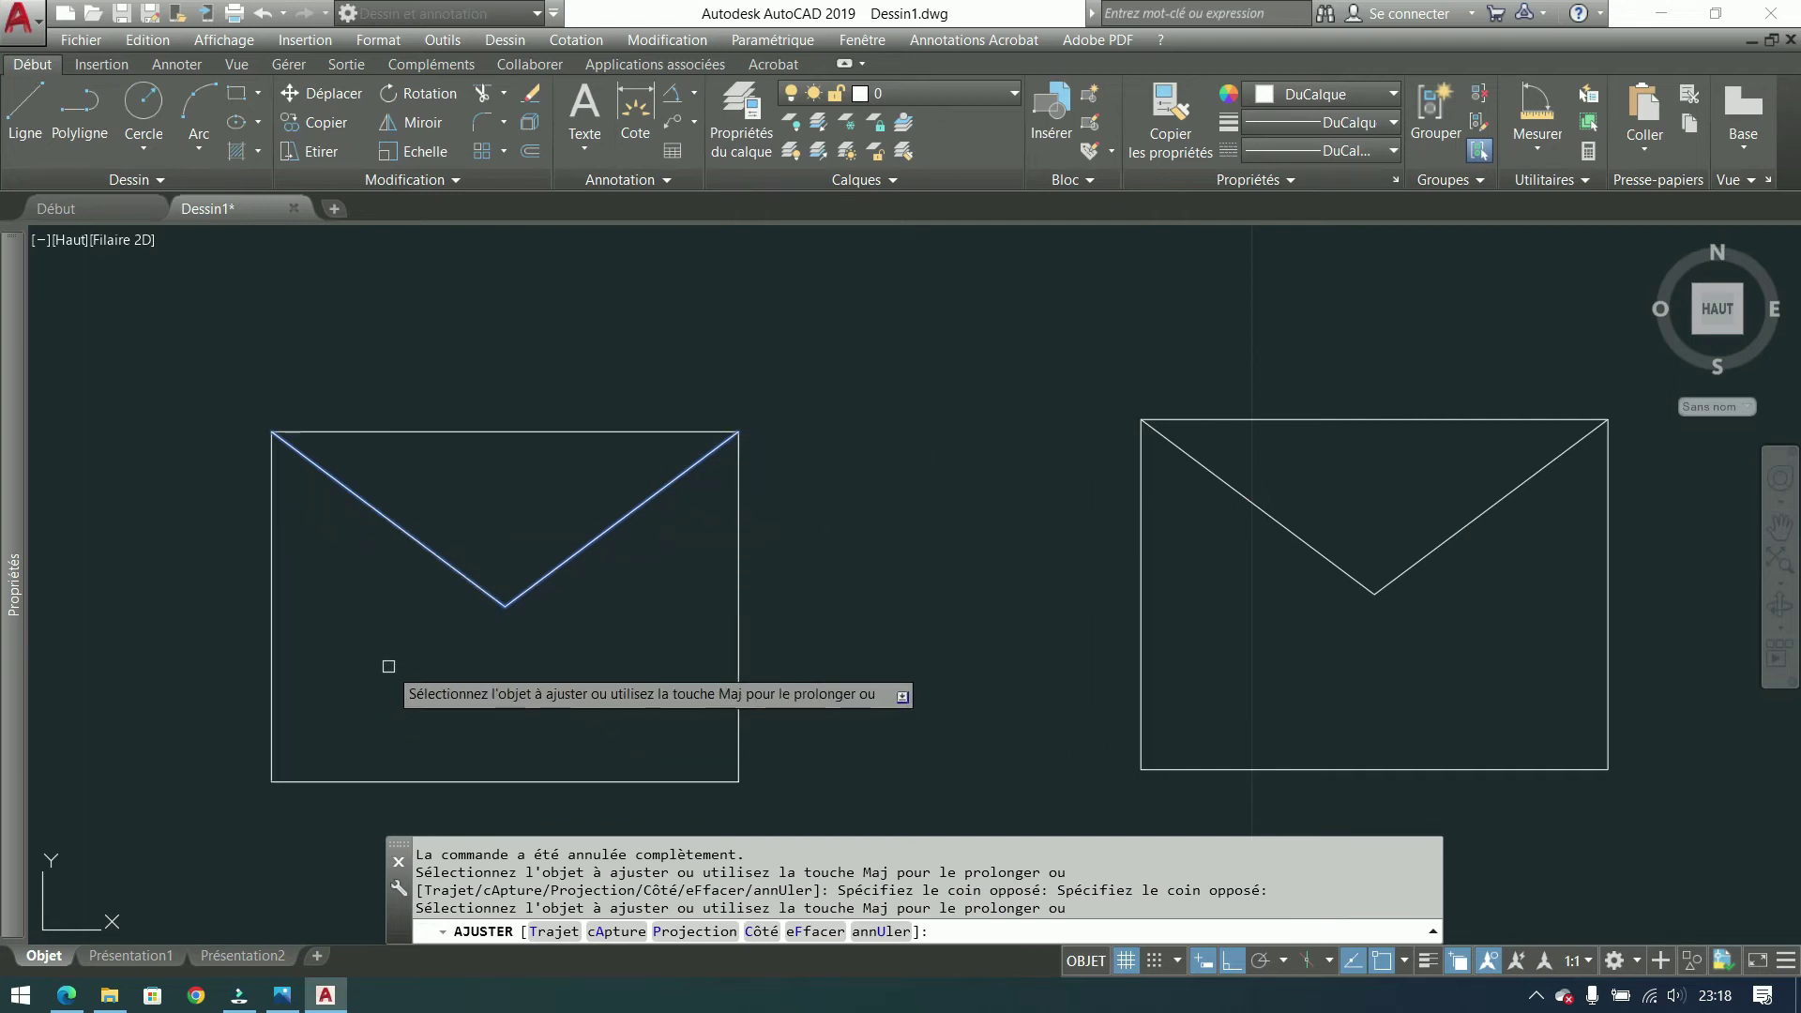
{"action": "left_click", "coordinate": [434, 554]}
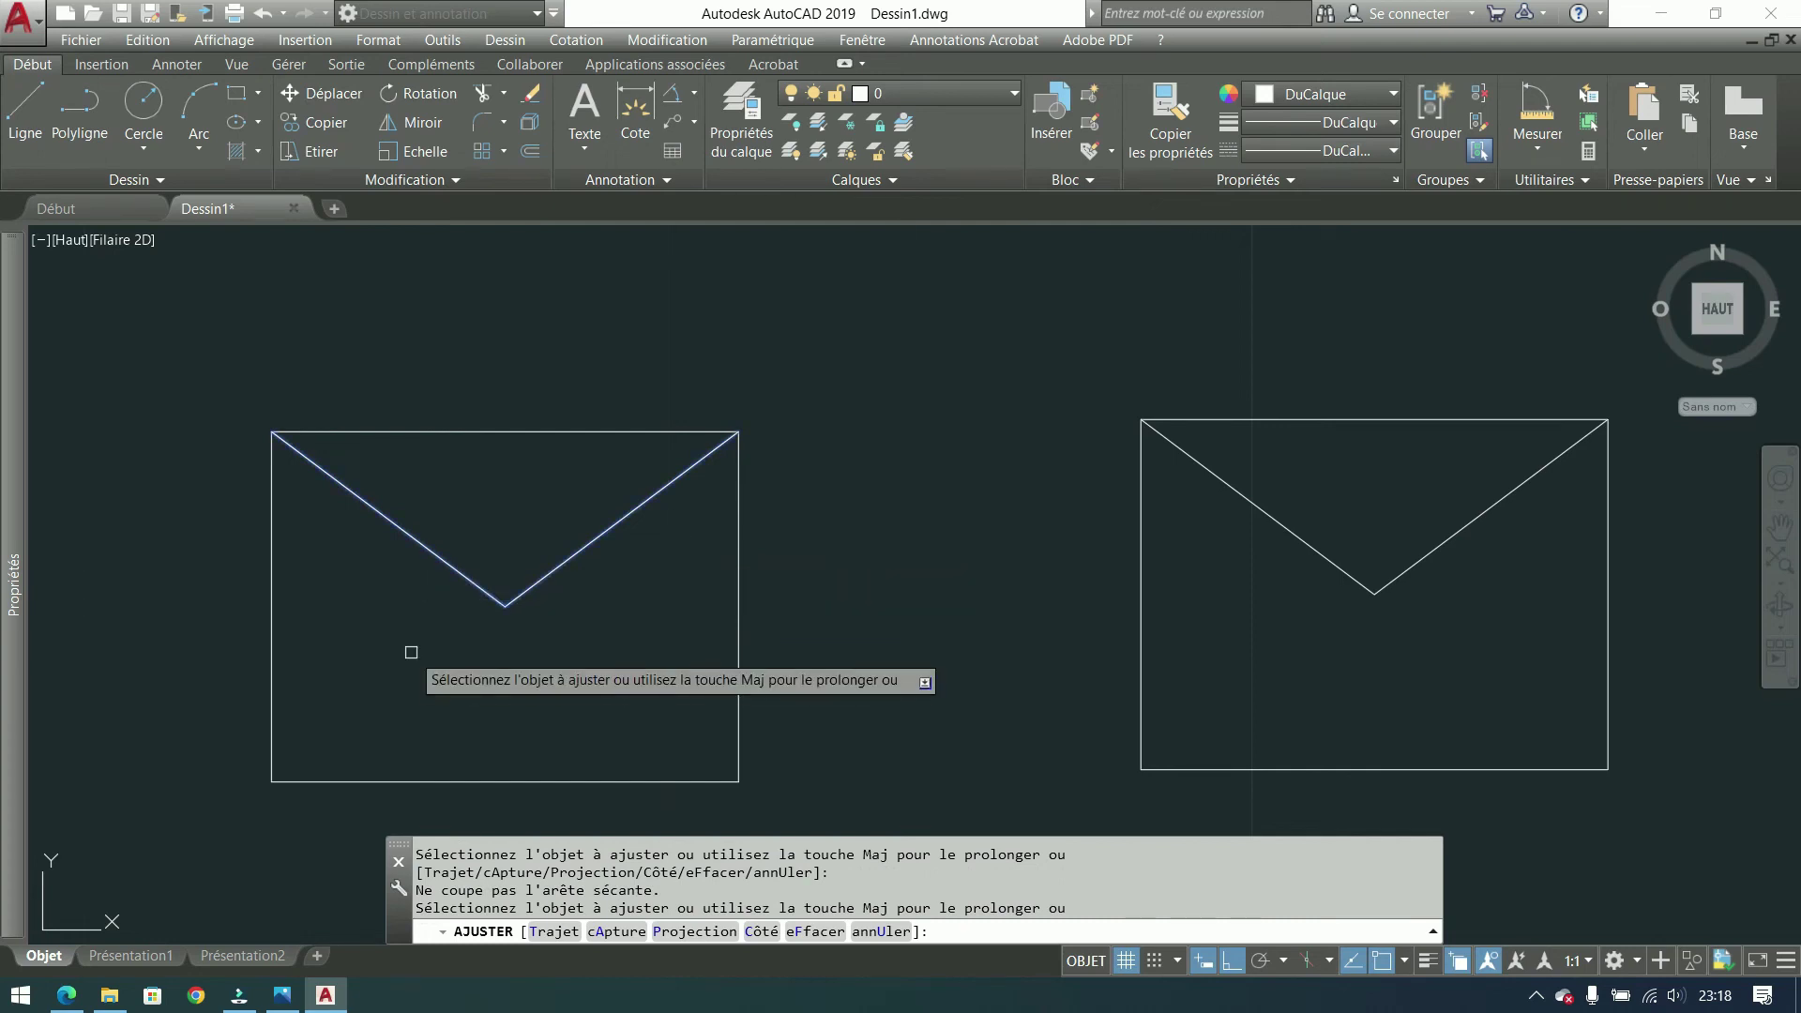
{"action": "key", "text": "Return"}
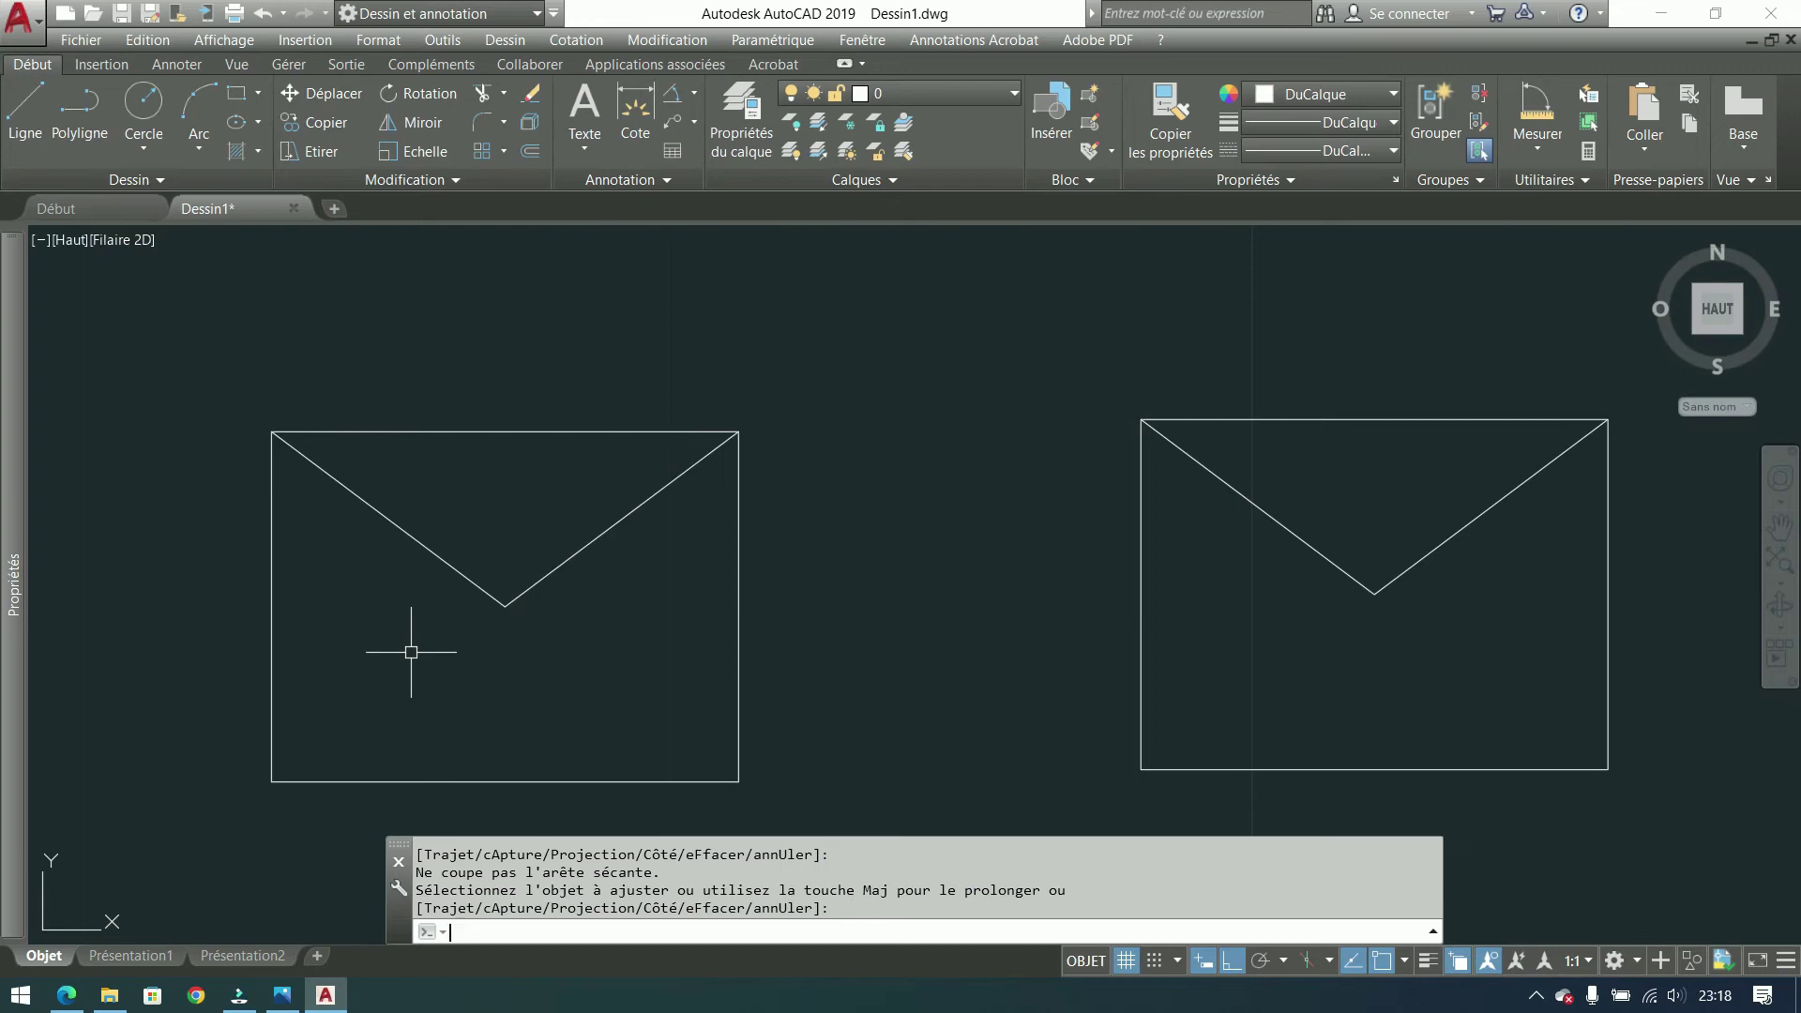
Step: Erase the two V flap lines from the left rectangle and from the right rectangle
{"action": "left_click", "coordinate": [566, 487]}
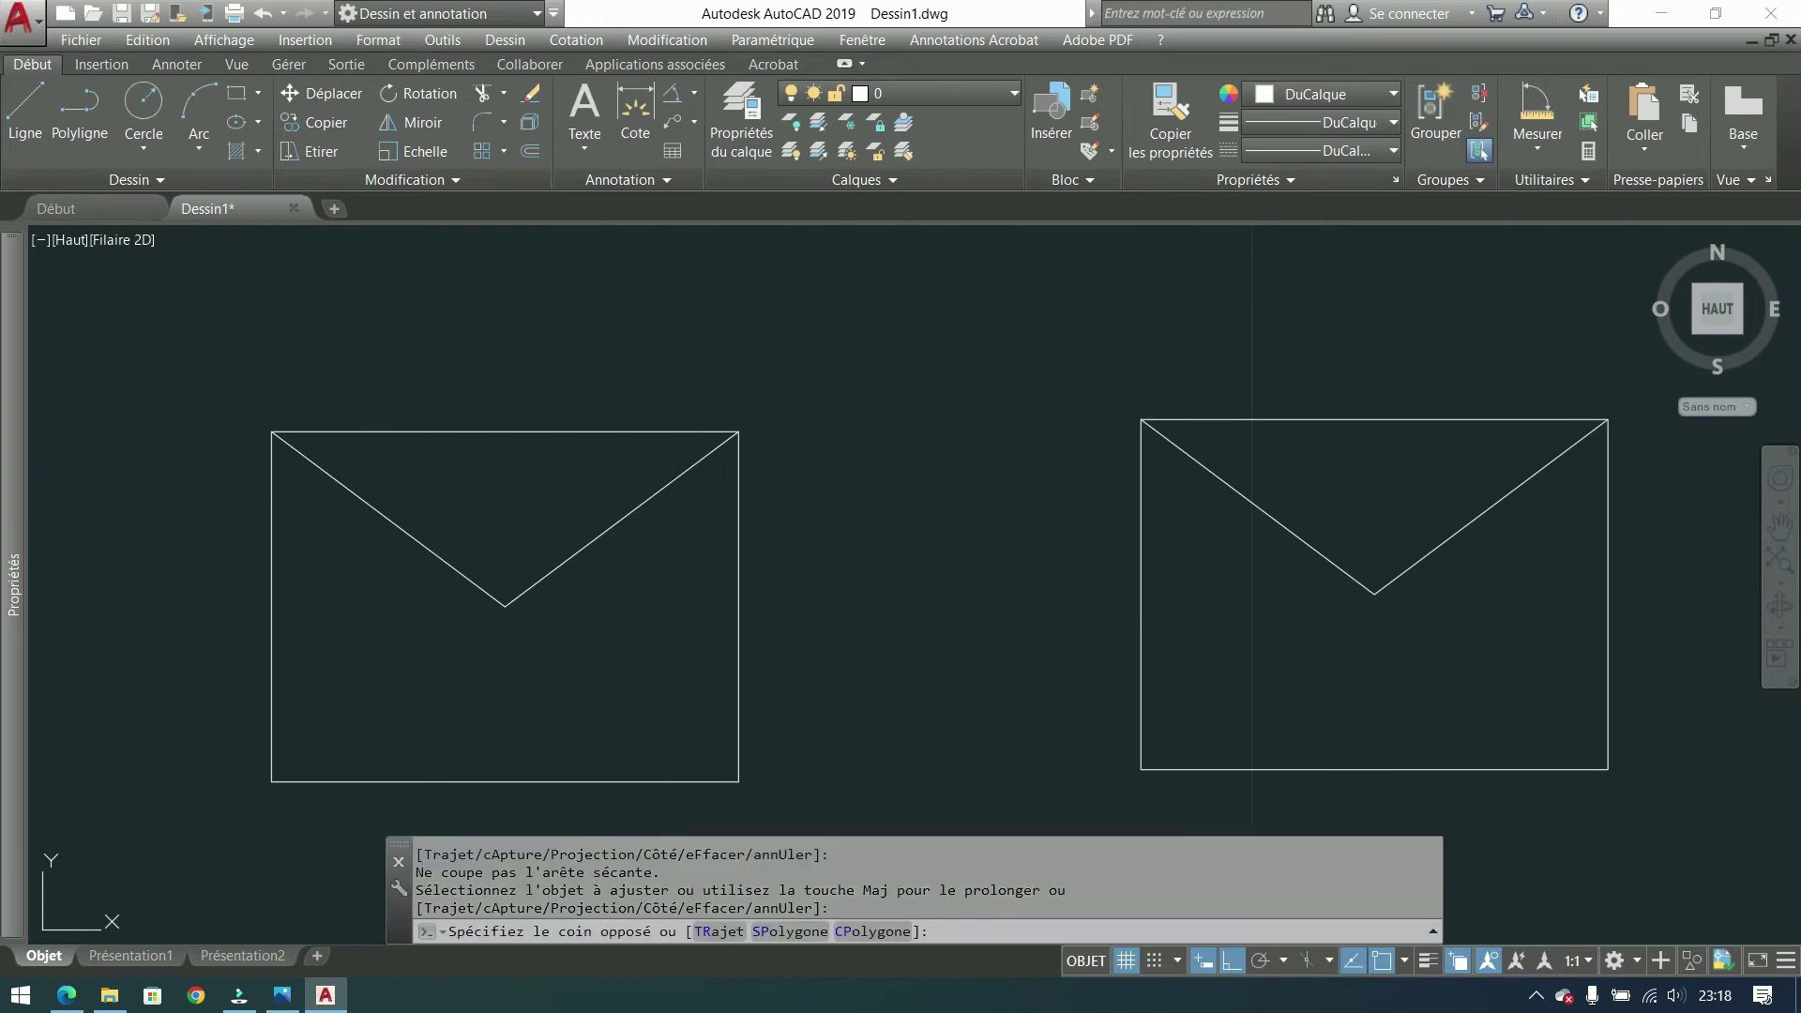
{"action": "left_click", "coordinate": [459, 655]}
{"action": "key", "text": "Delete"}
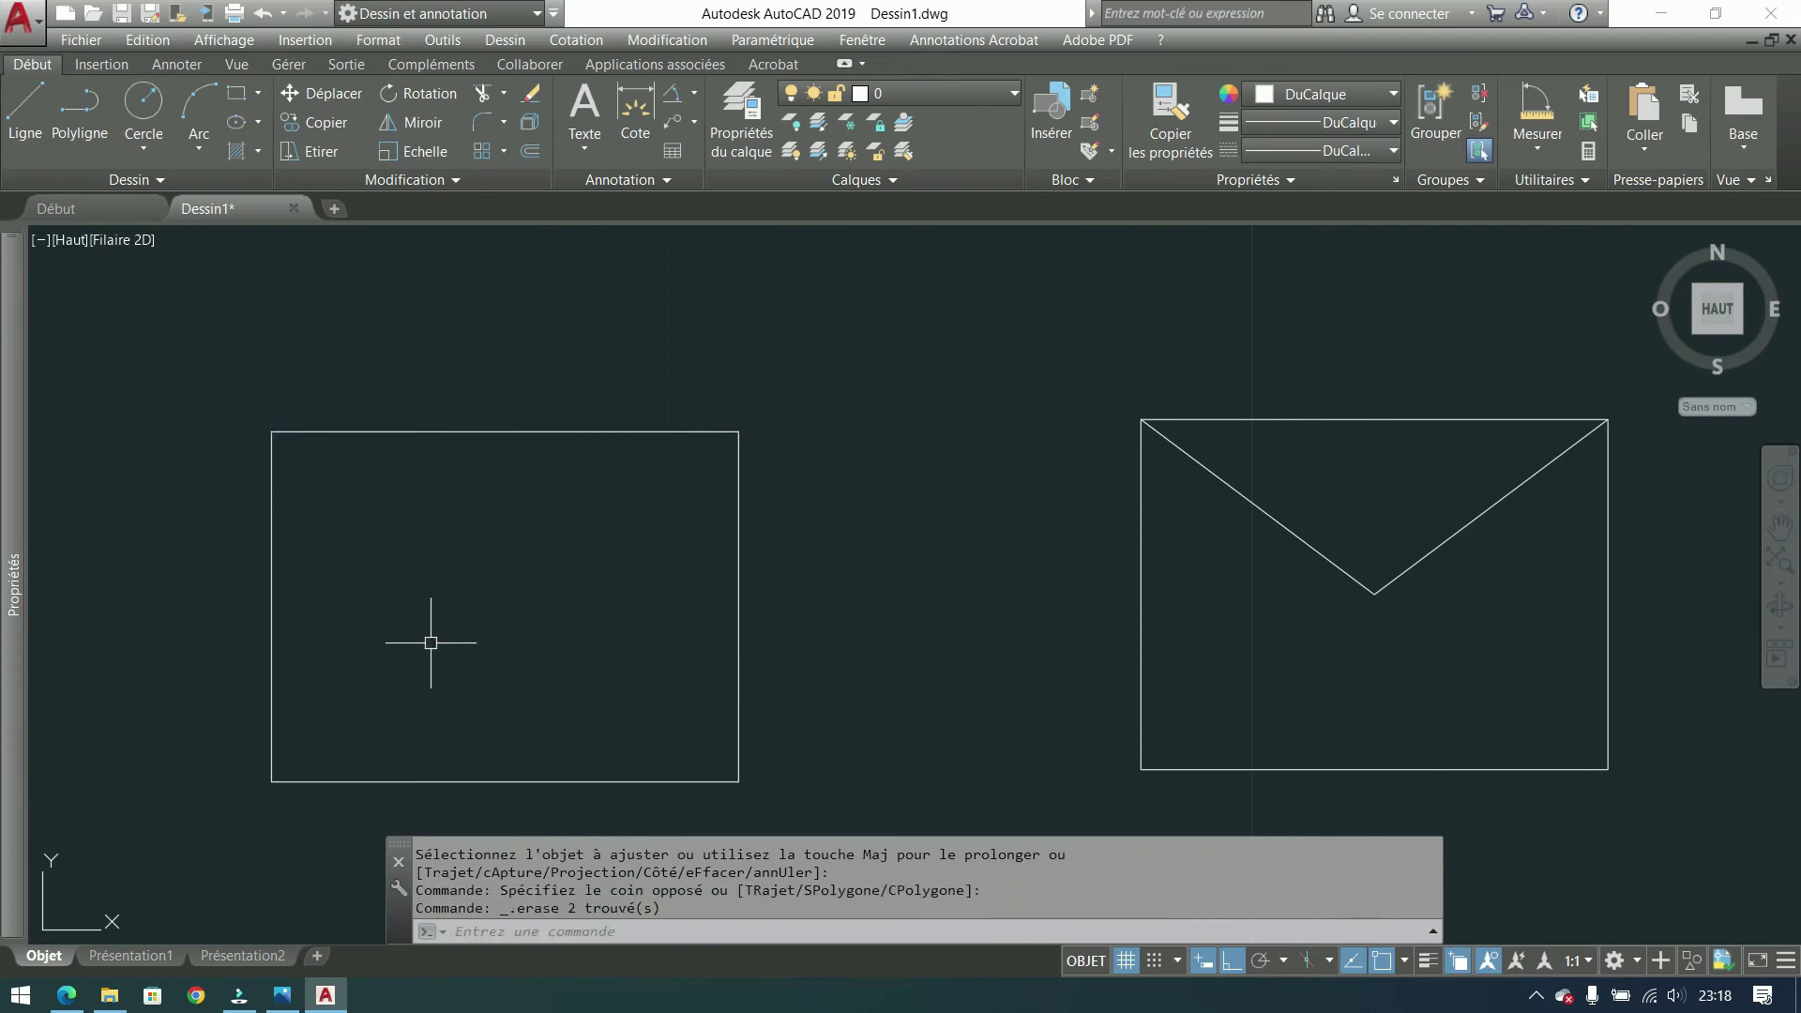
{"action": "left_click", "coordinate": [1461, 489]}
{"action": "left_click", "coordinate": [1299, 630]}
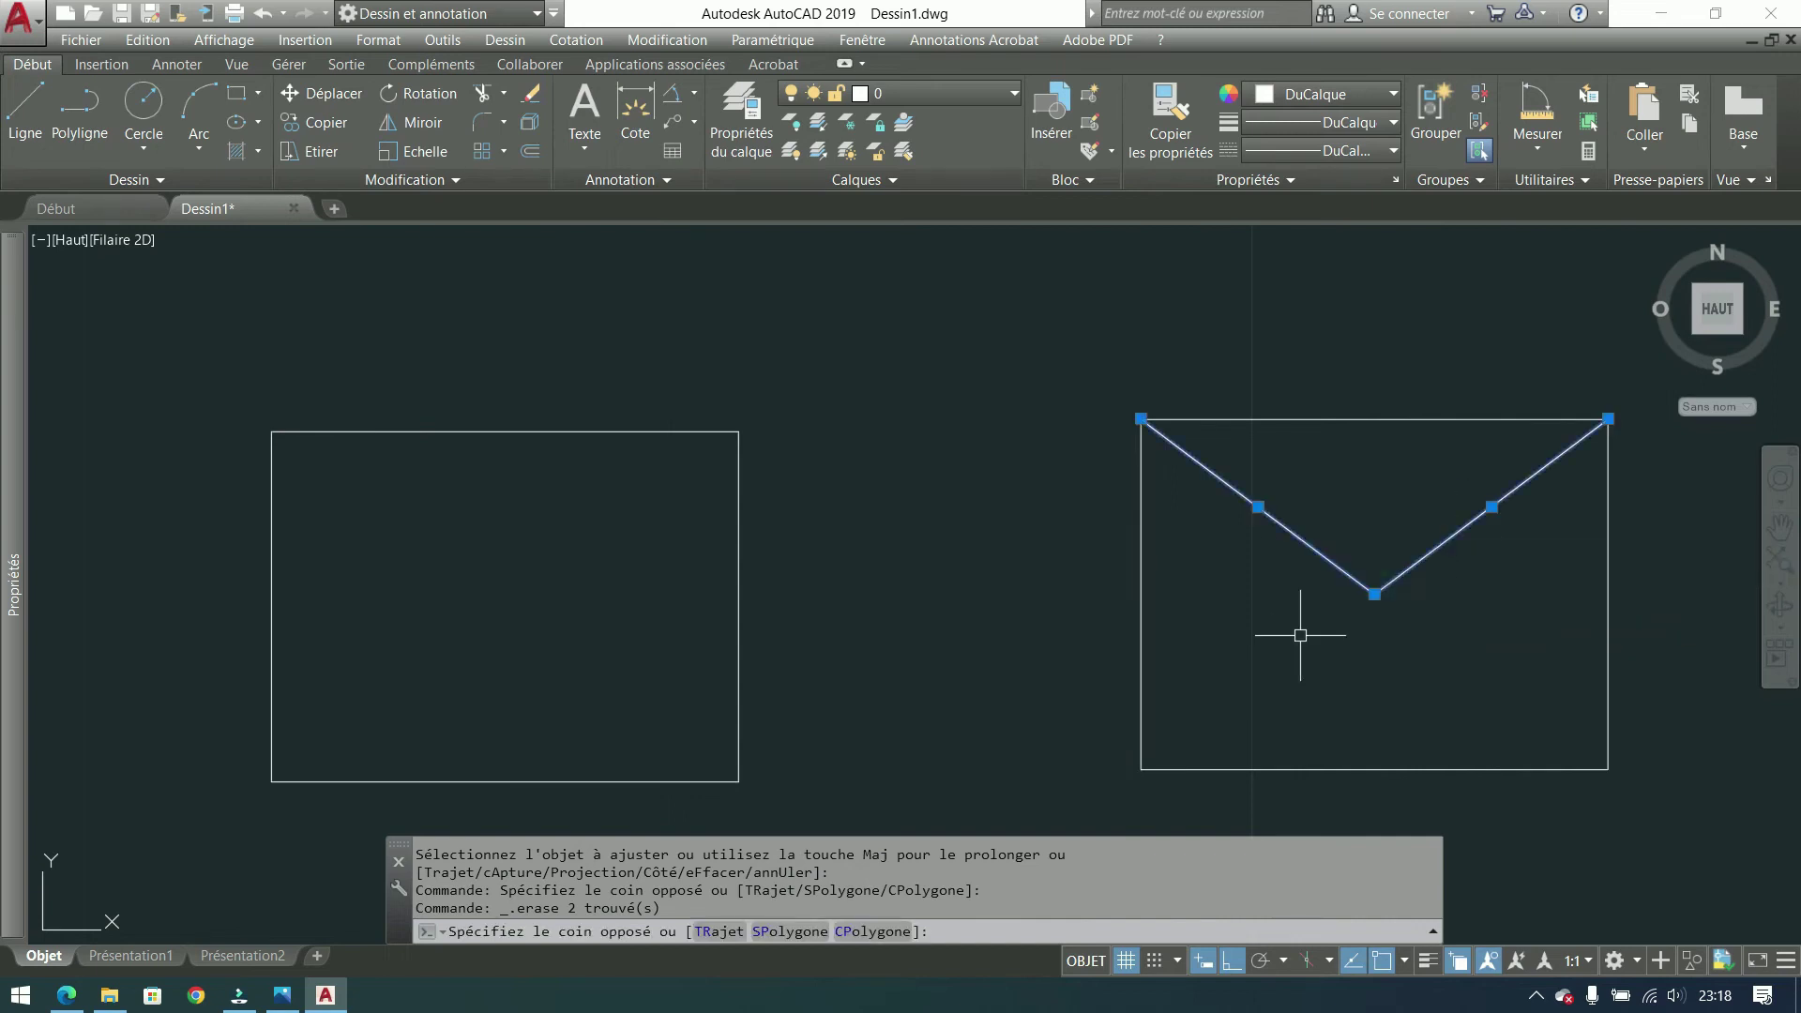
{"action": "key", "text": "Delete"}
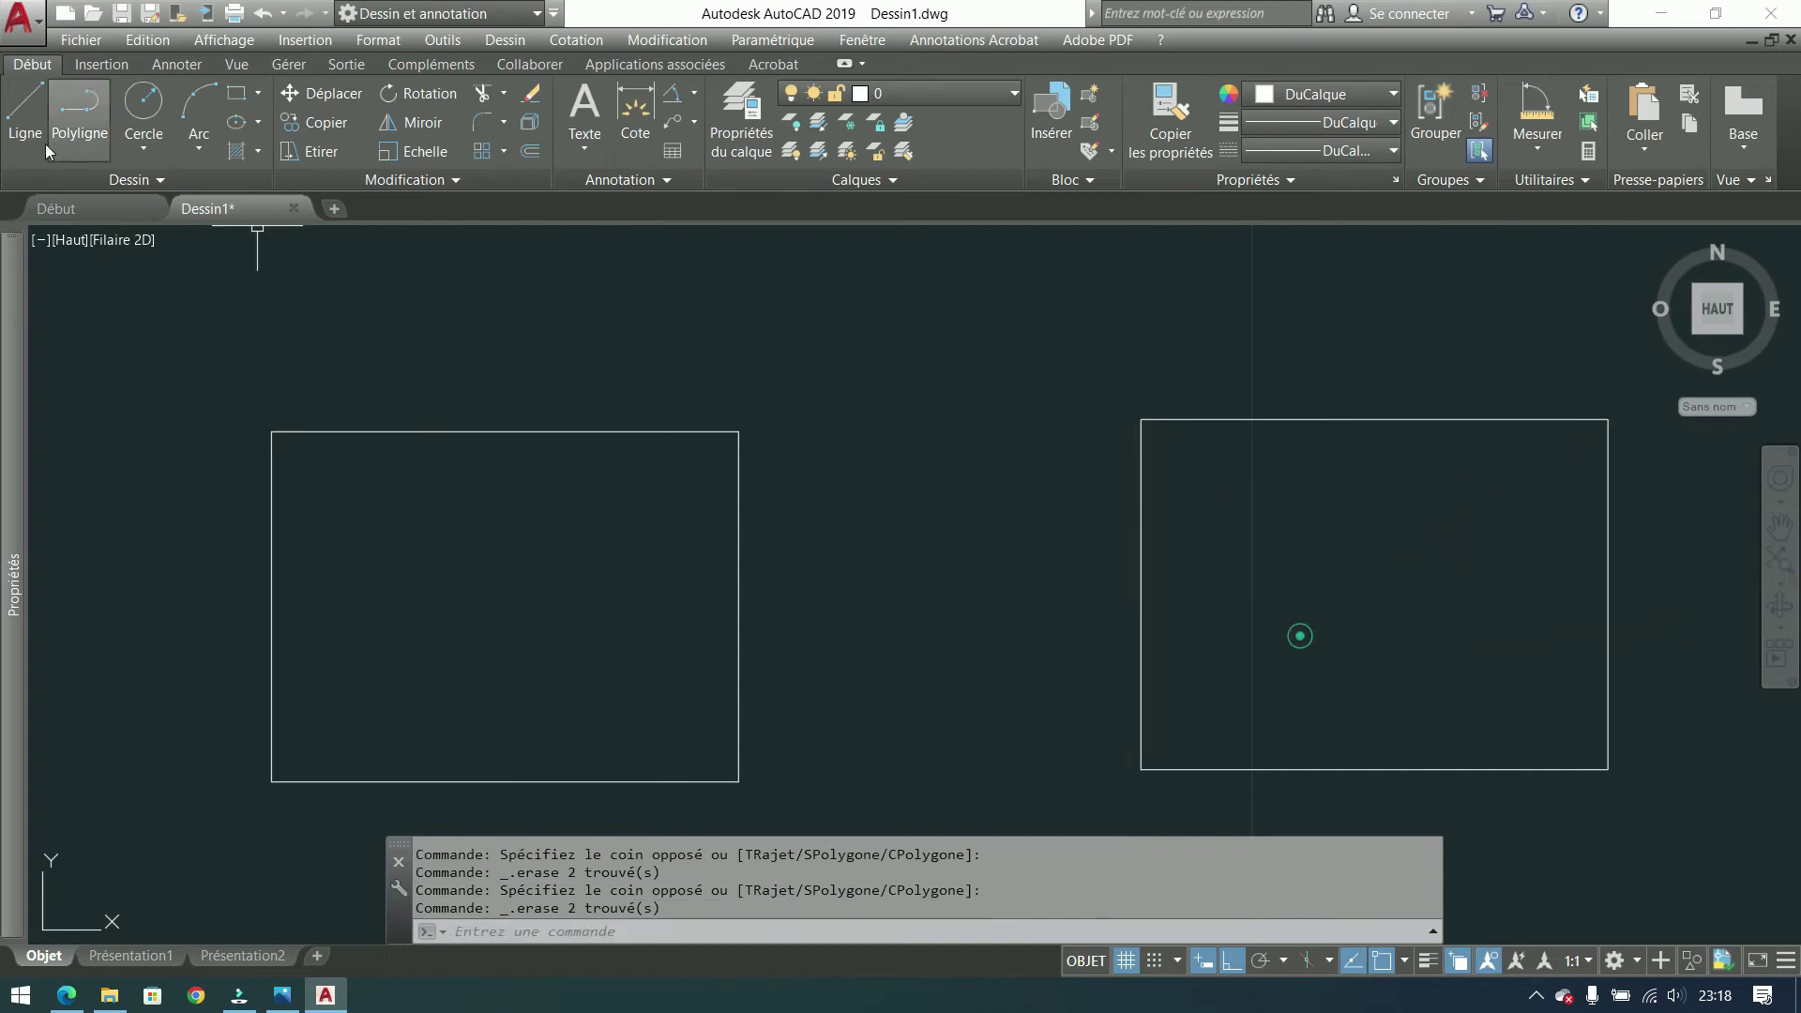
{"action": "left_click", "coordinate": [25, 108]}
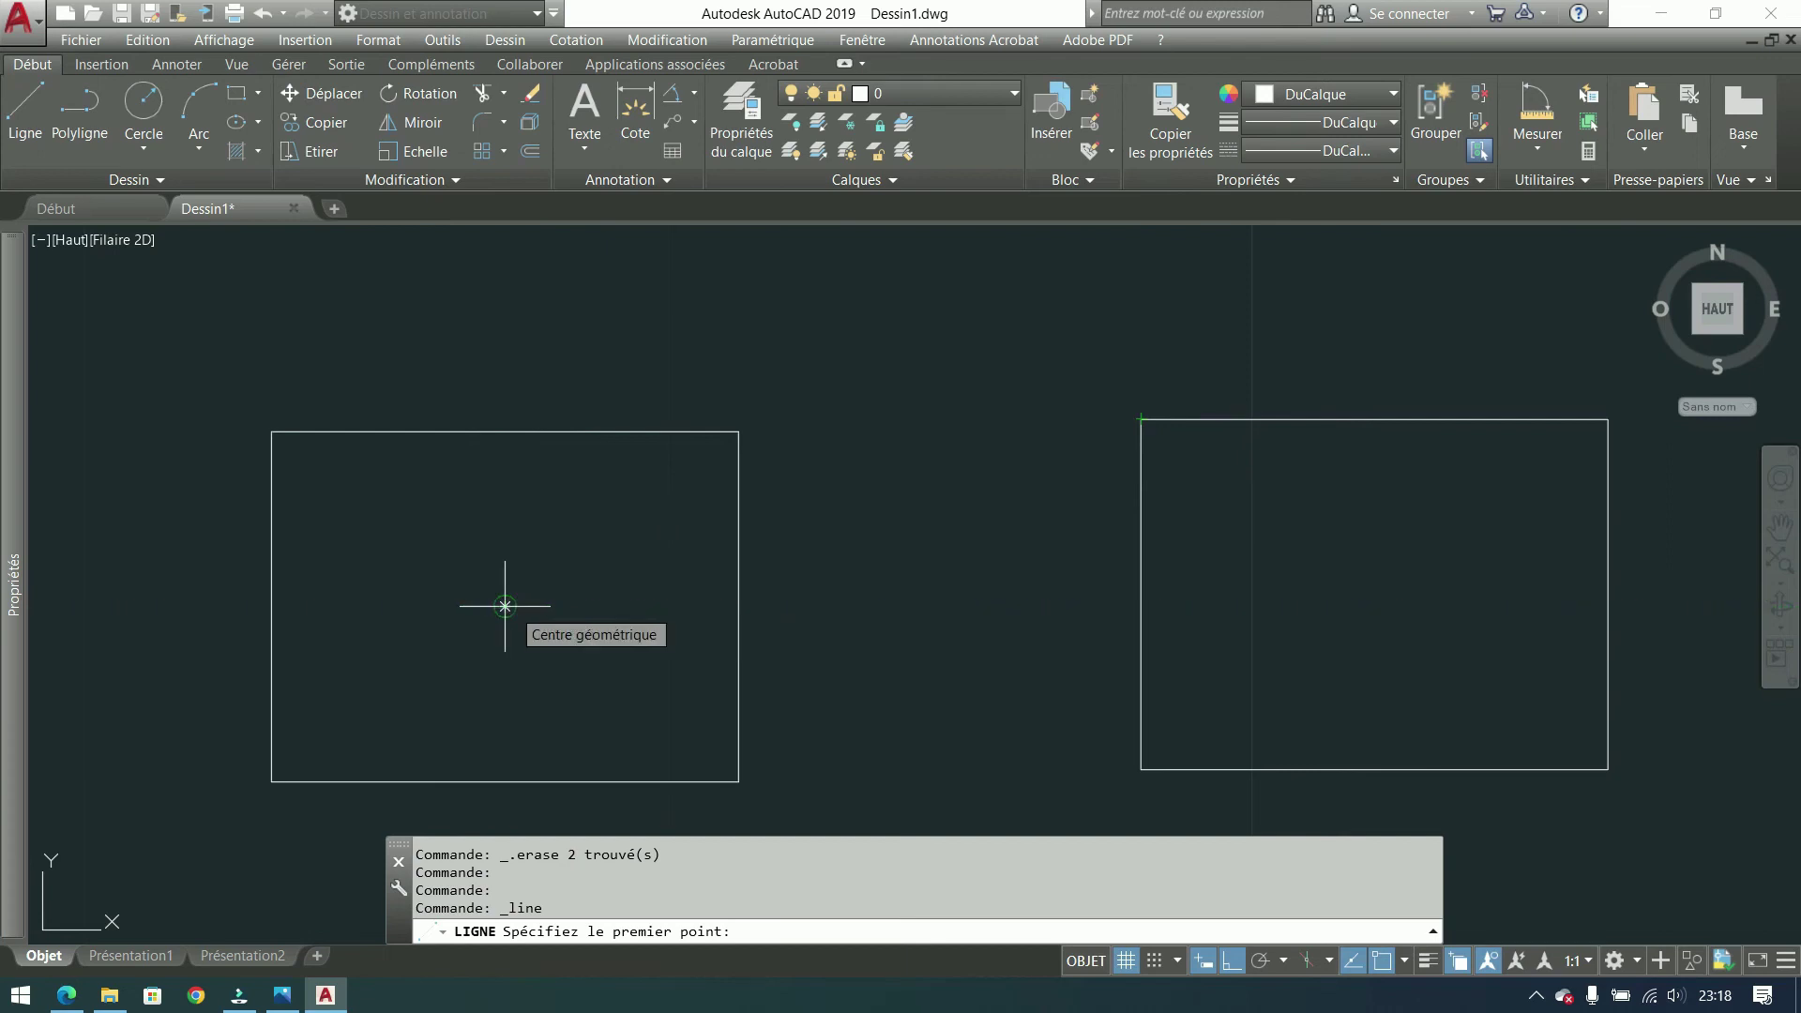
{"action": "key", "text": "Escape"}
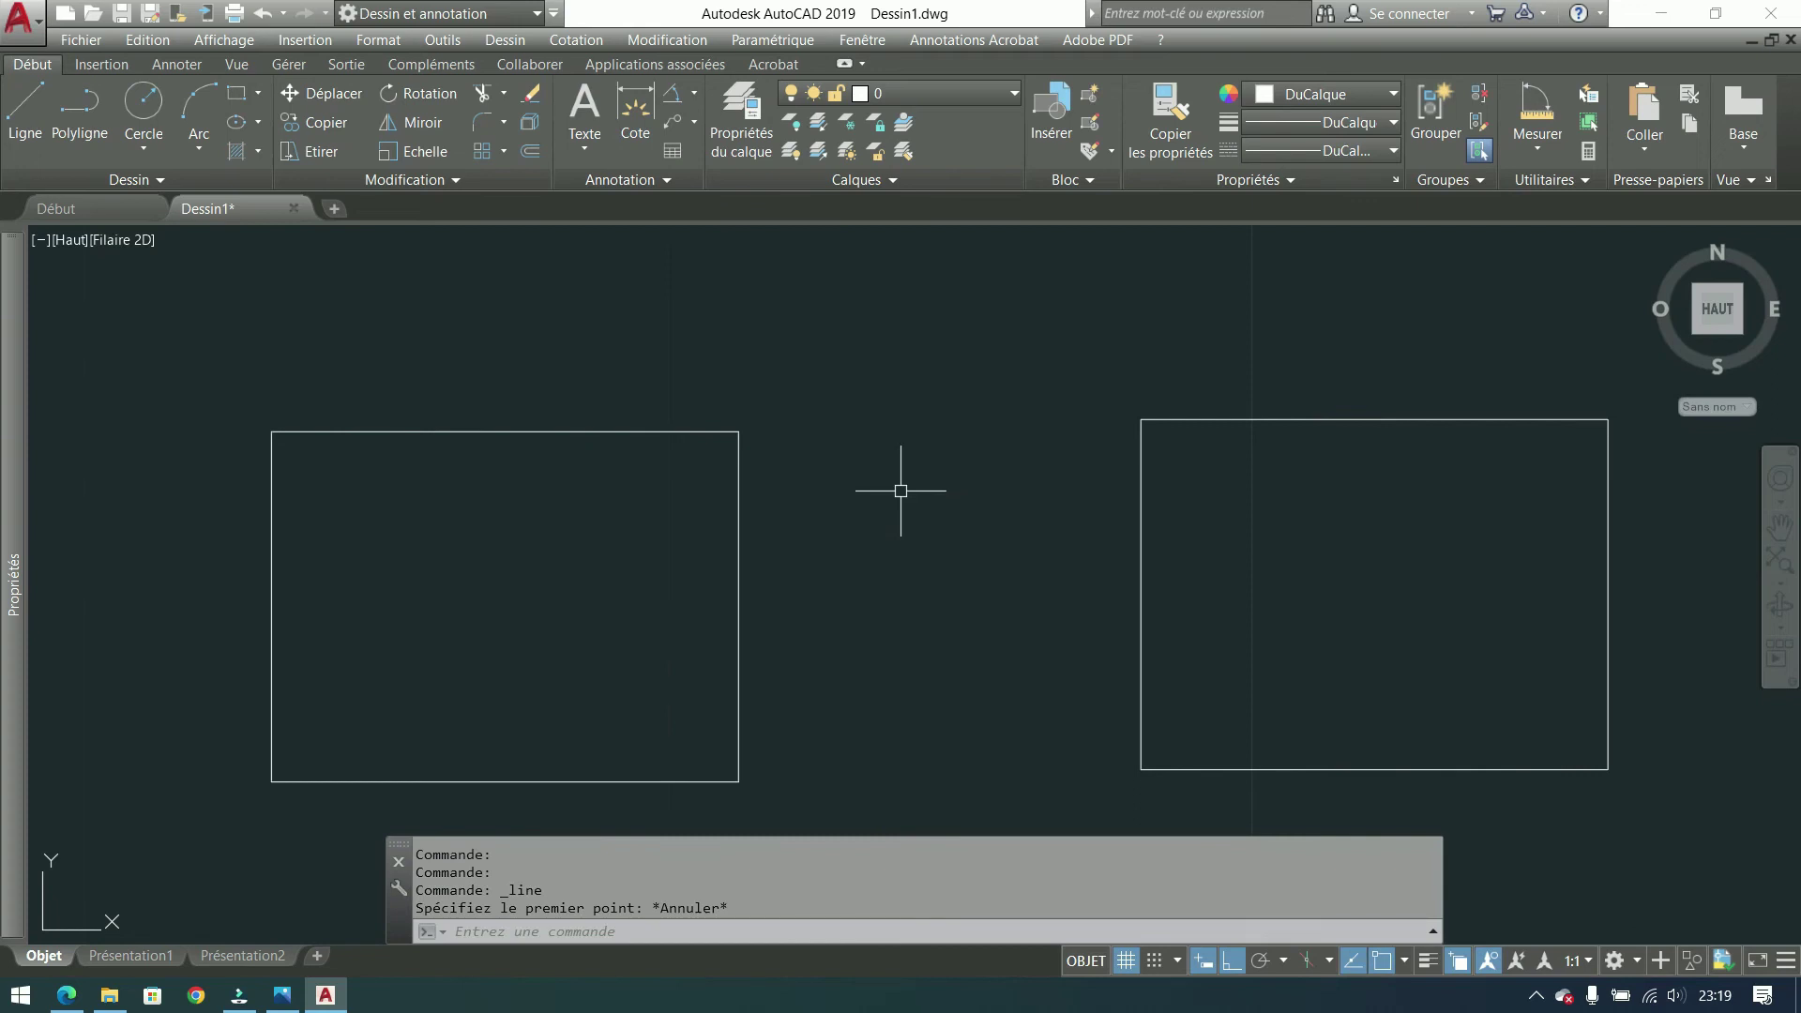
{"action": "left_click", "coordinate": [1405, 960]}
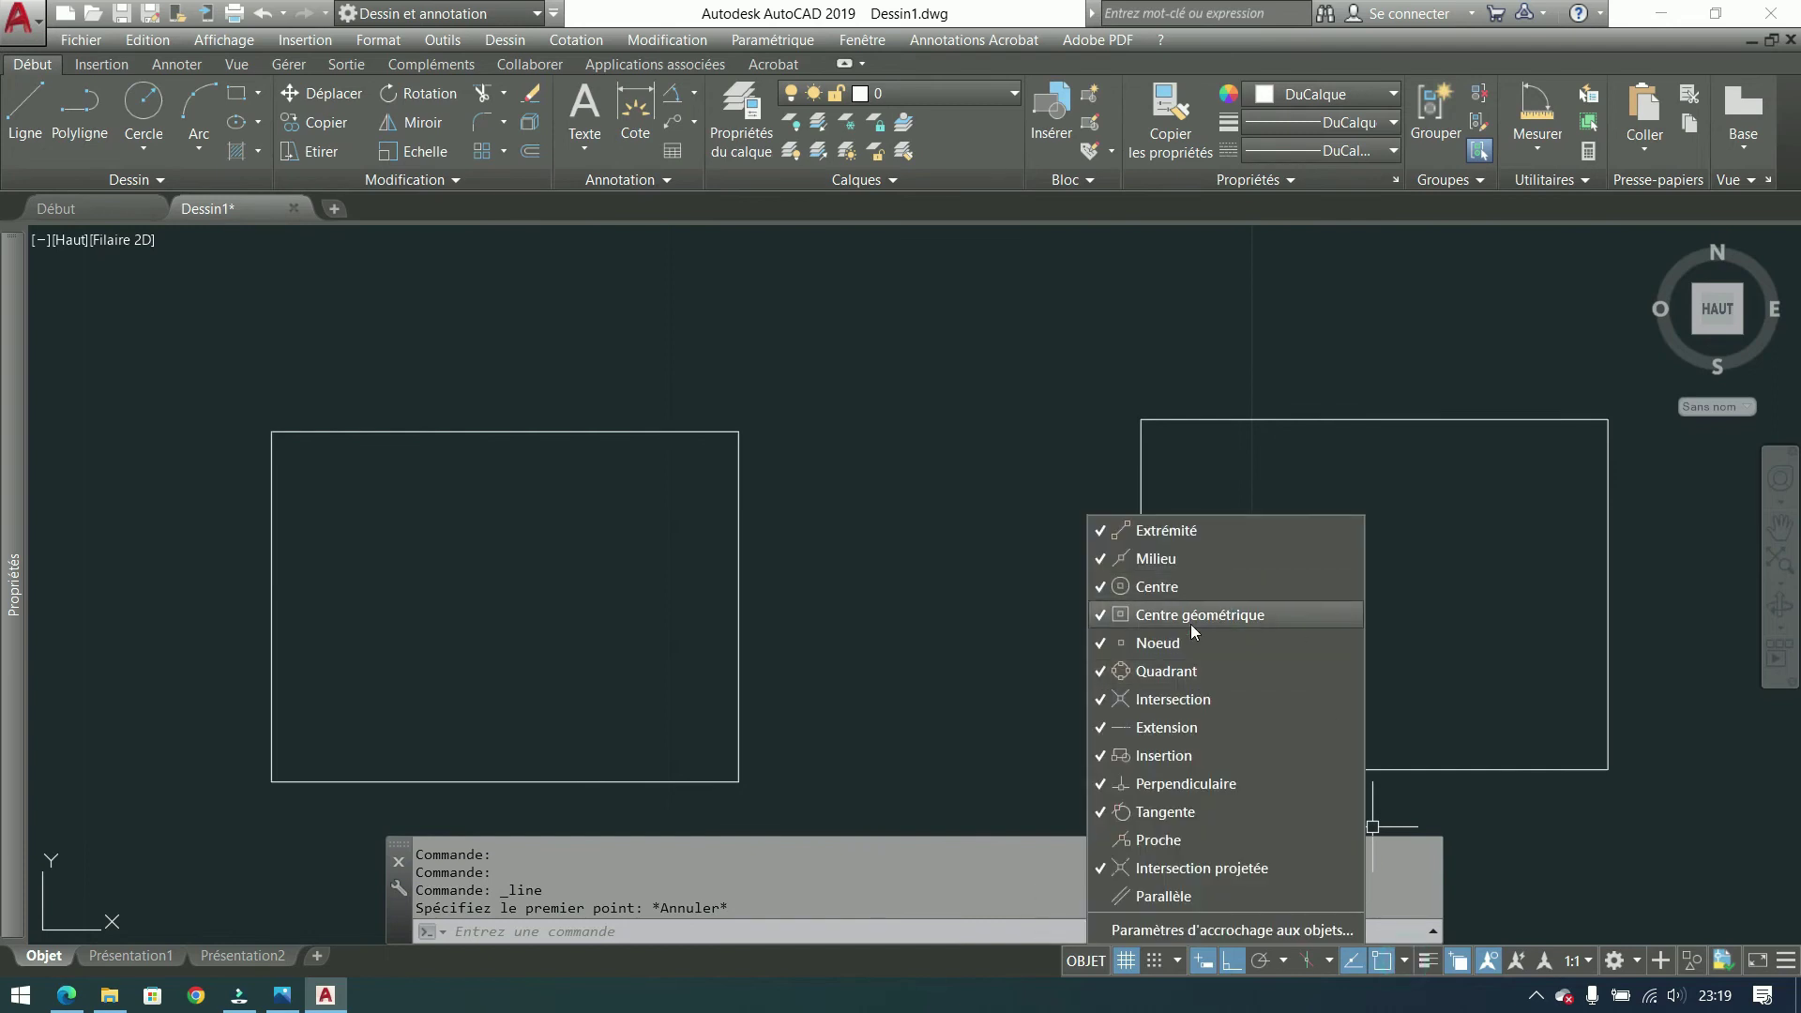
{"action": "left_click", "coordinate": [950, 13]}
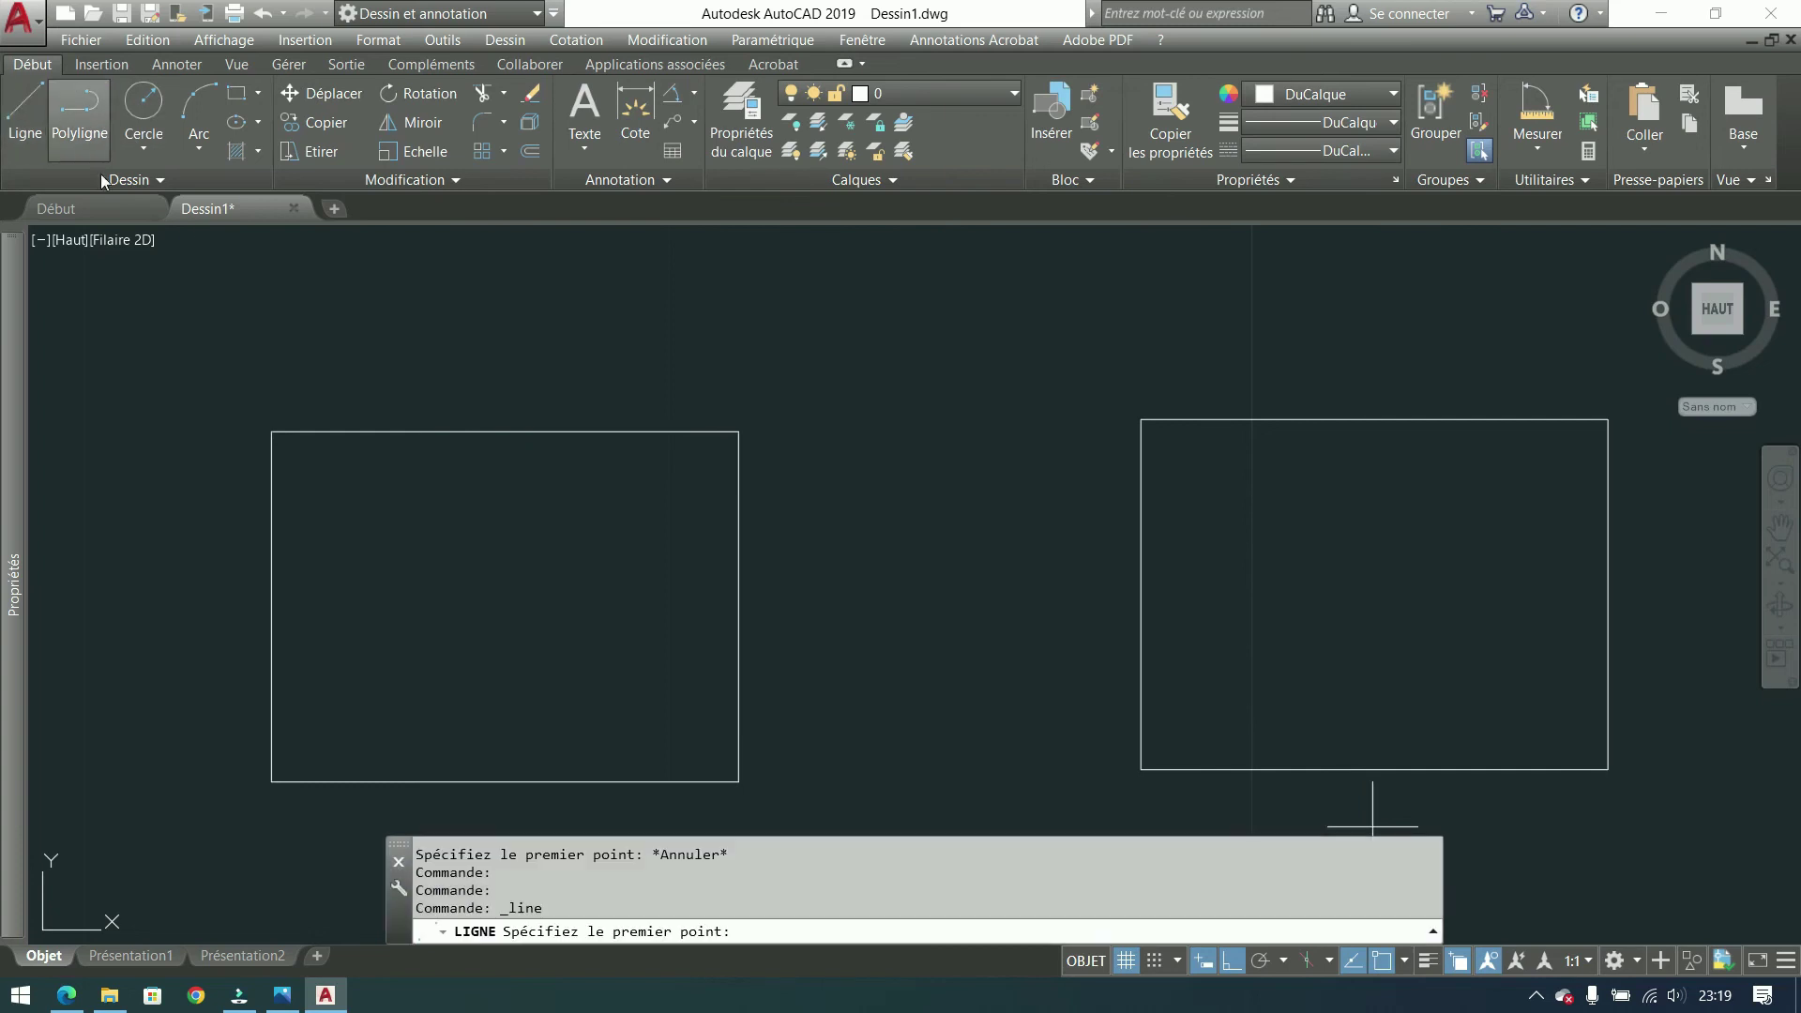
{"action": "left_click", "coordinate": [25, 108]}
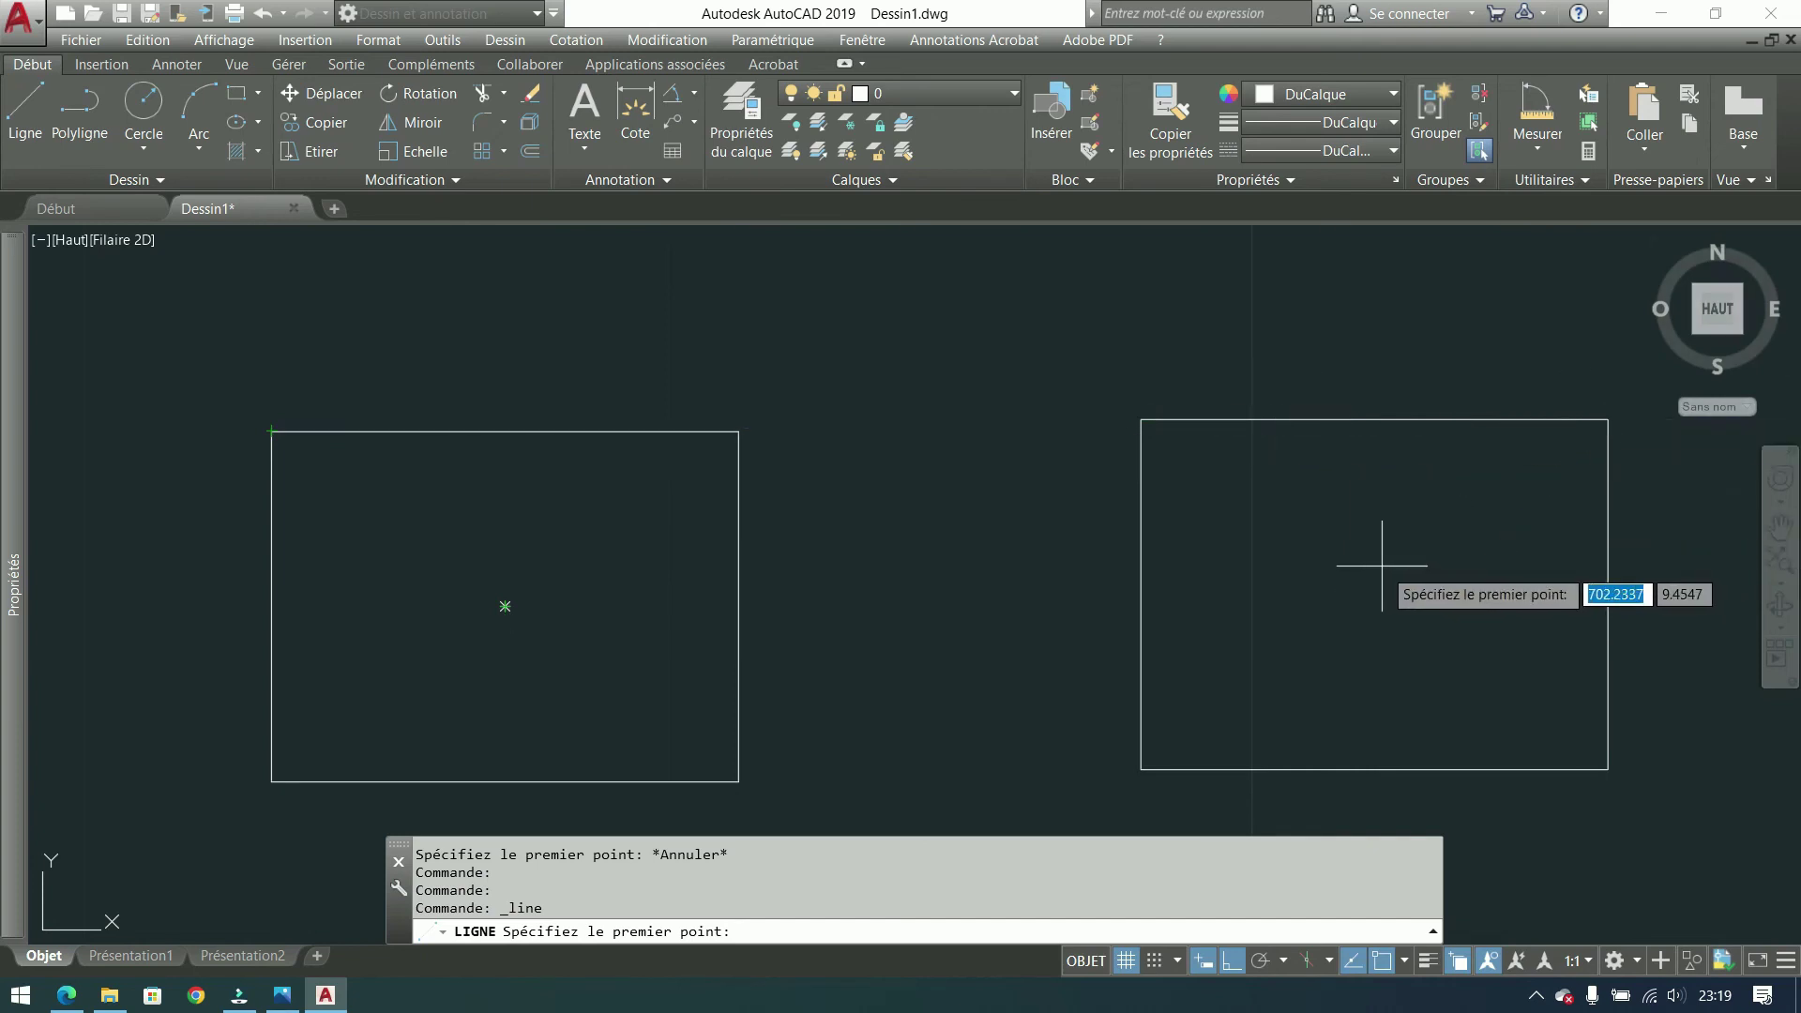
{"action": "key", "text": "Escape"}
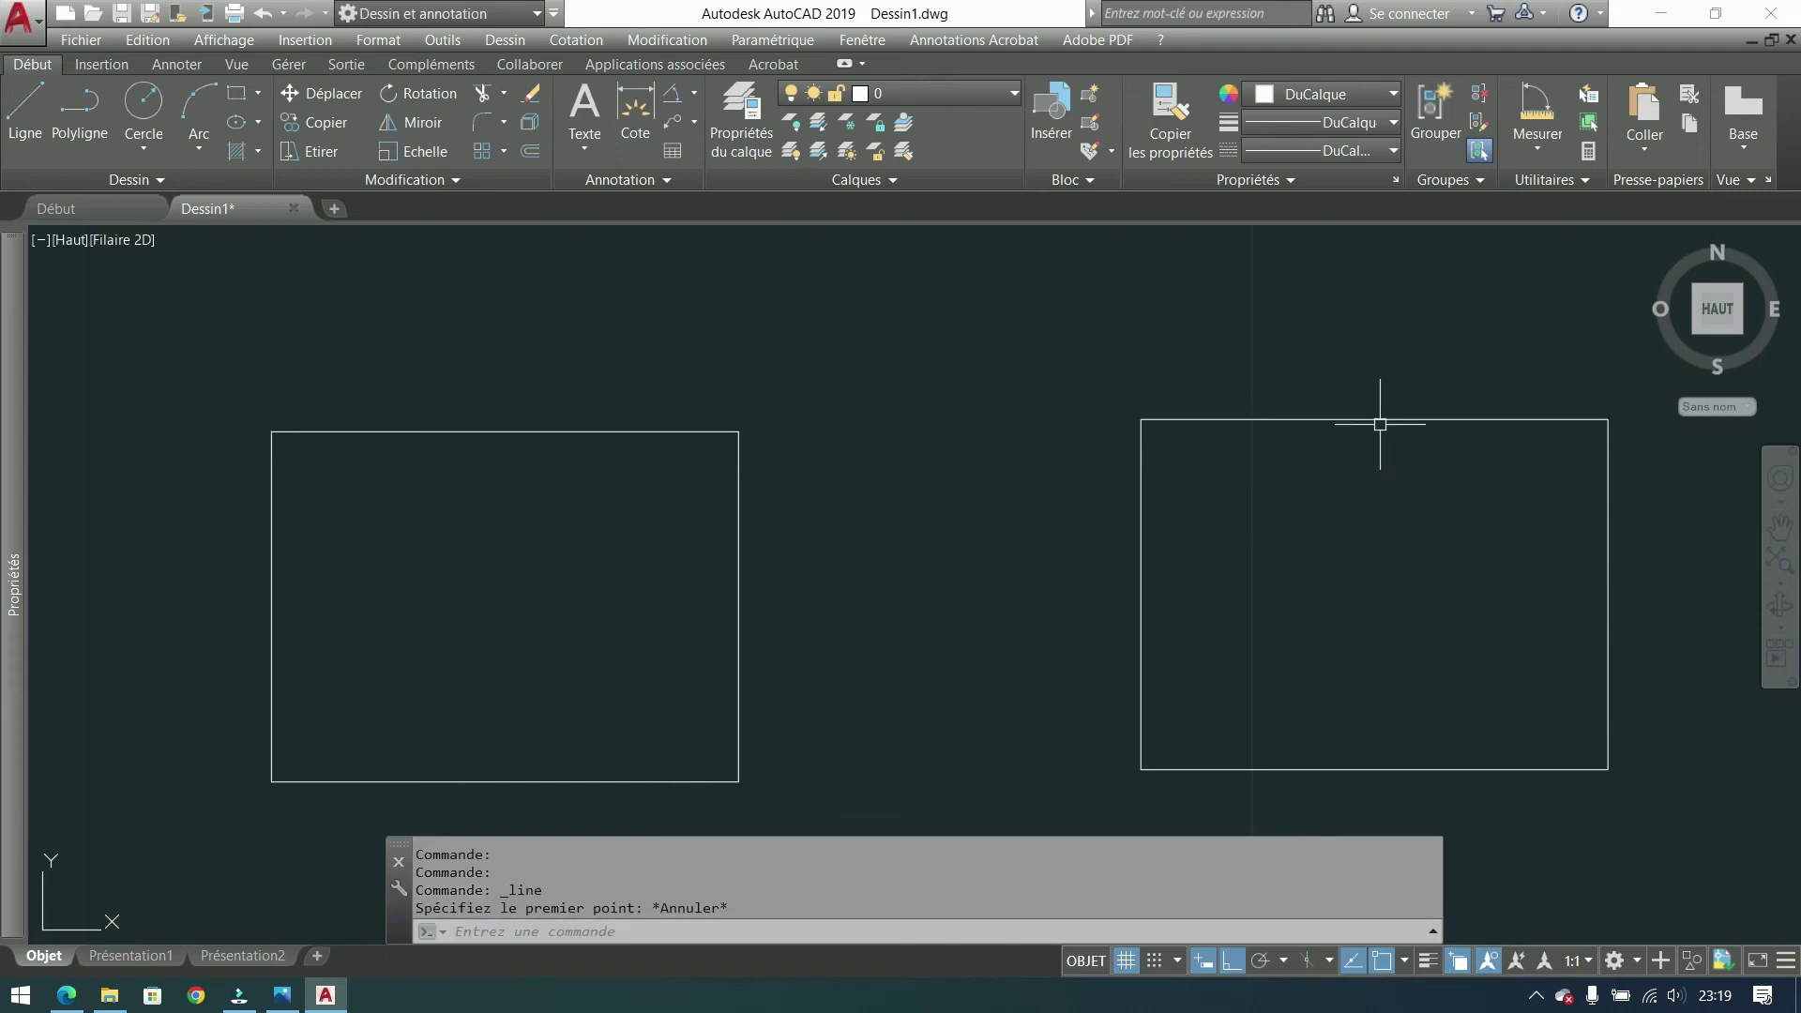
{"action": "left_click", "coordinate": [1241, 768]}
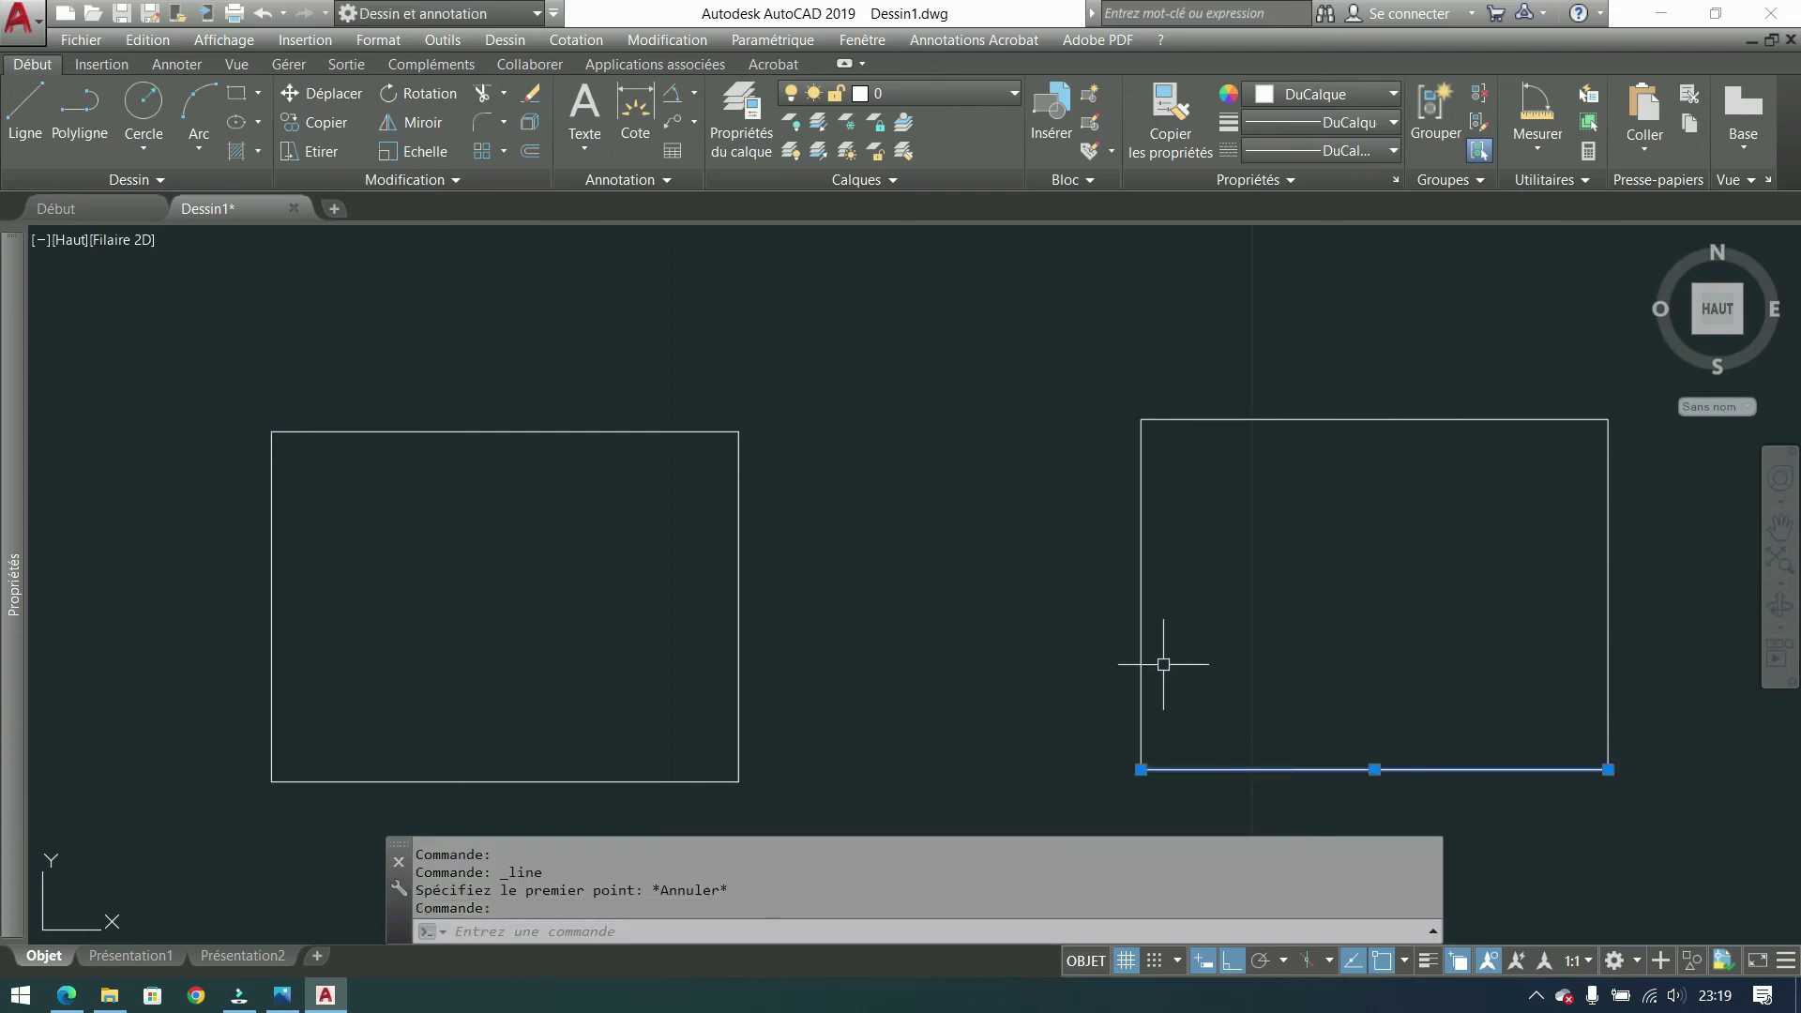
{"action": "left_click", "coordinate": [1142, 621]}
{"action": "left_click", "coordinate": [1347, 421]}
{"action": "left_click", "coordinate": [1610, 539]}
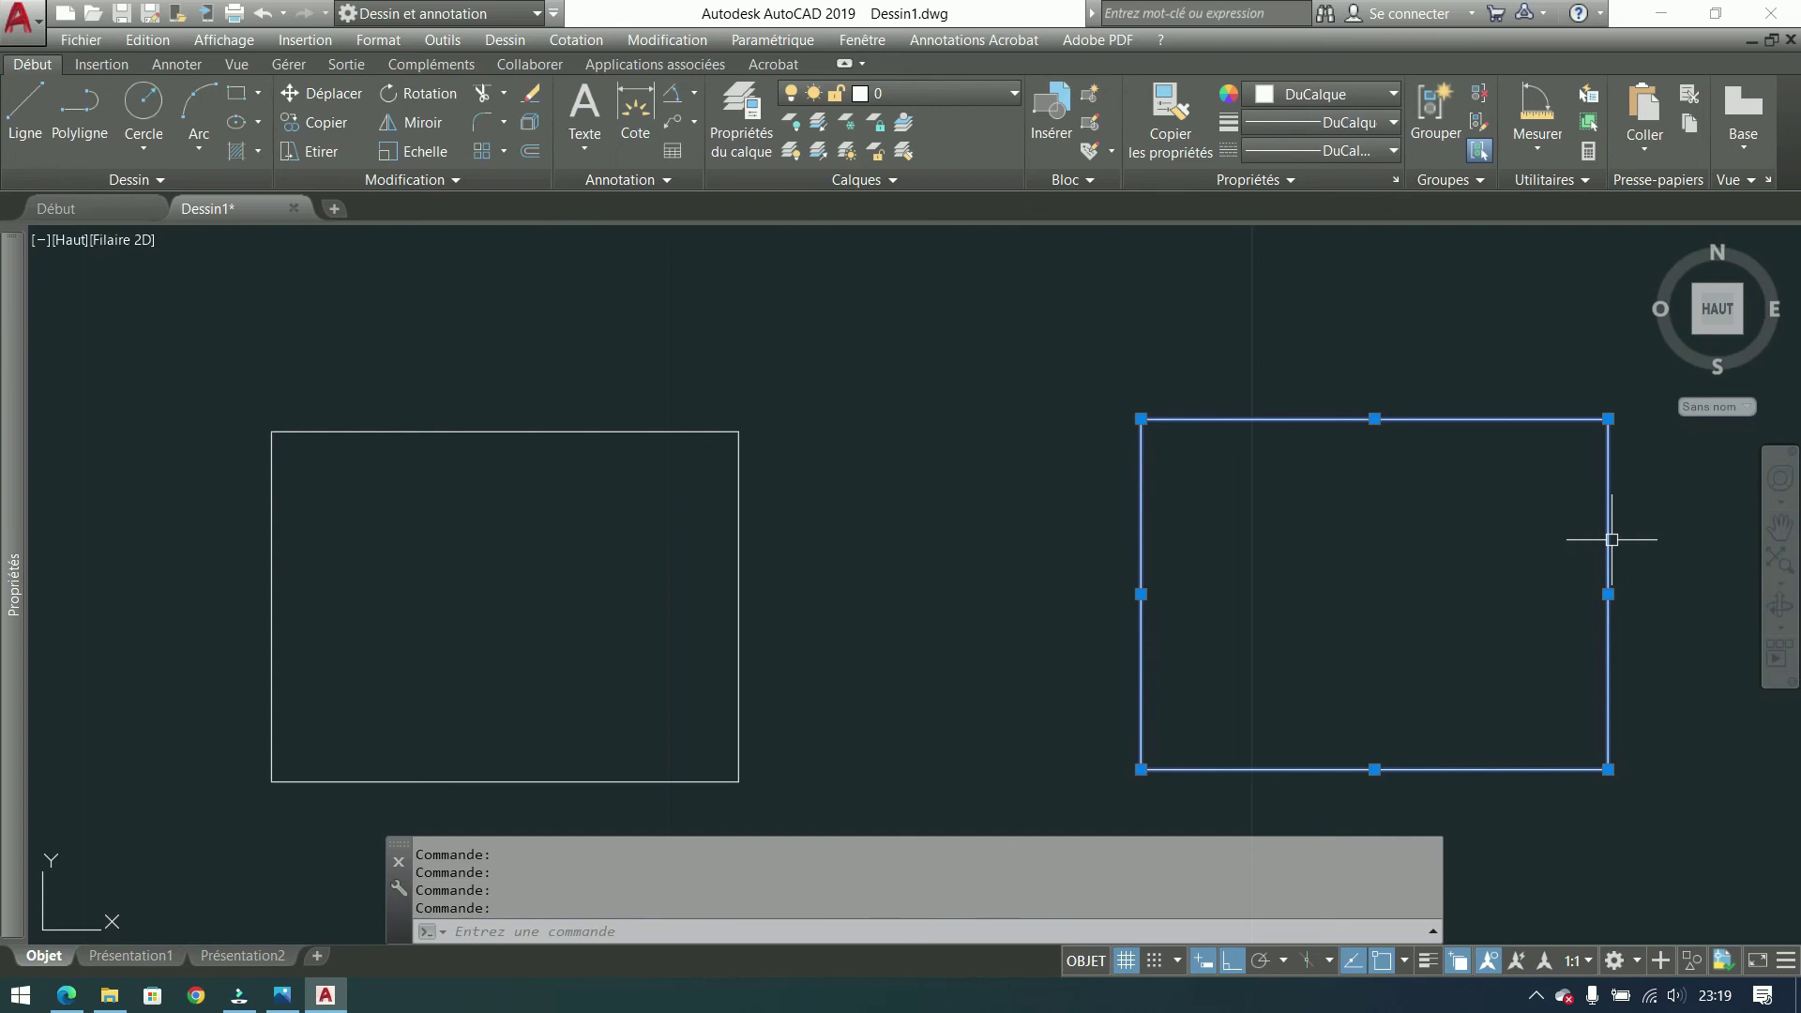
{"action": "left_click", "coordinate": [735, 474]}
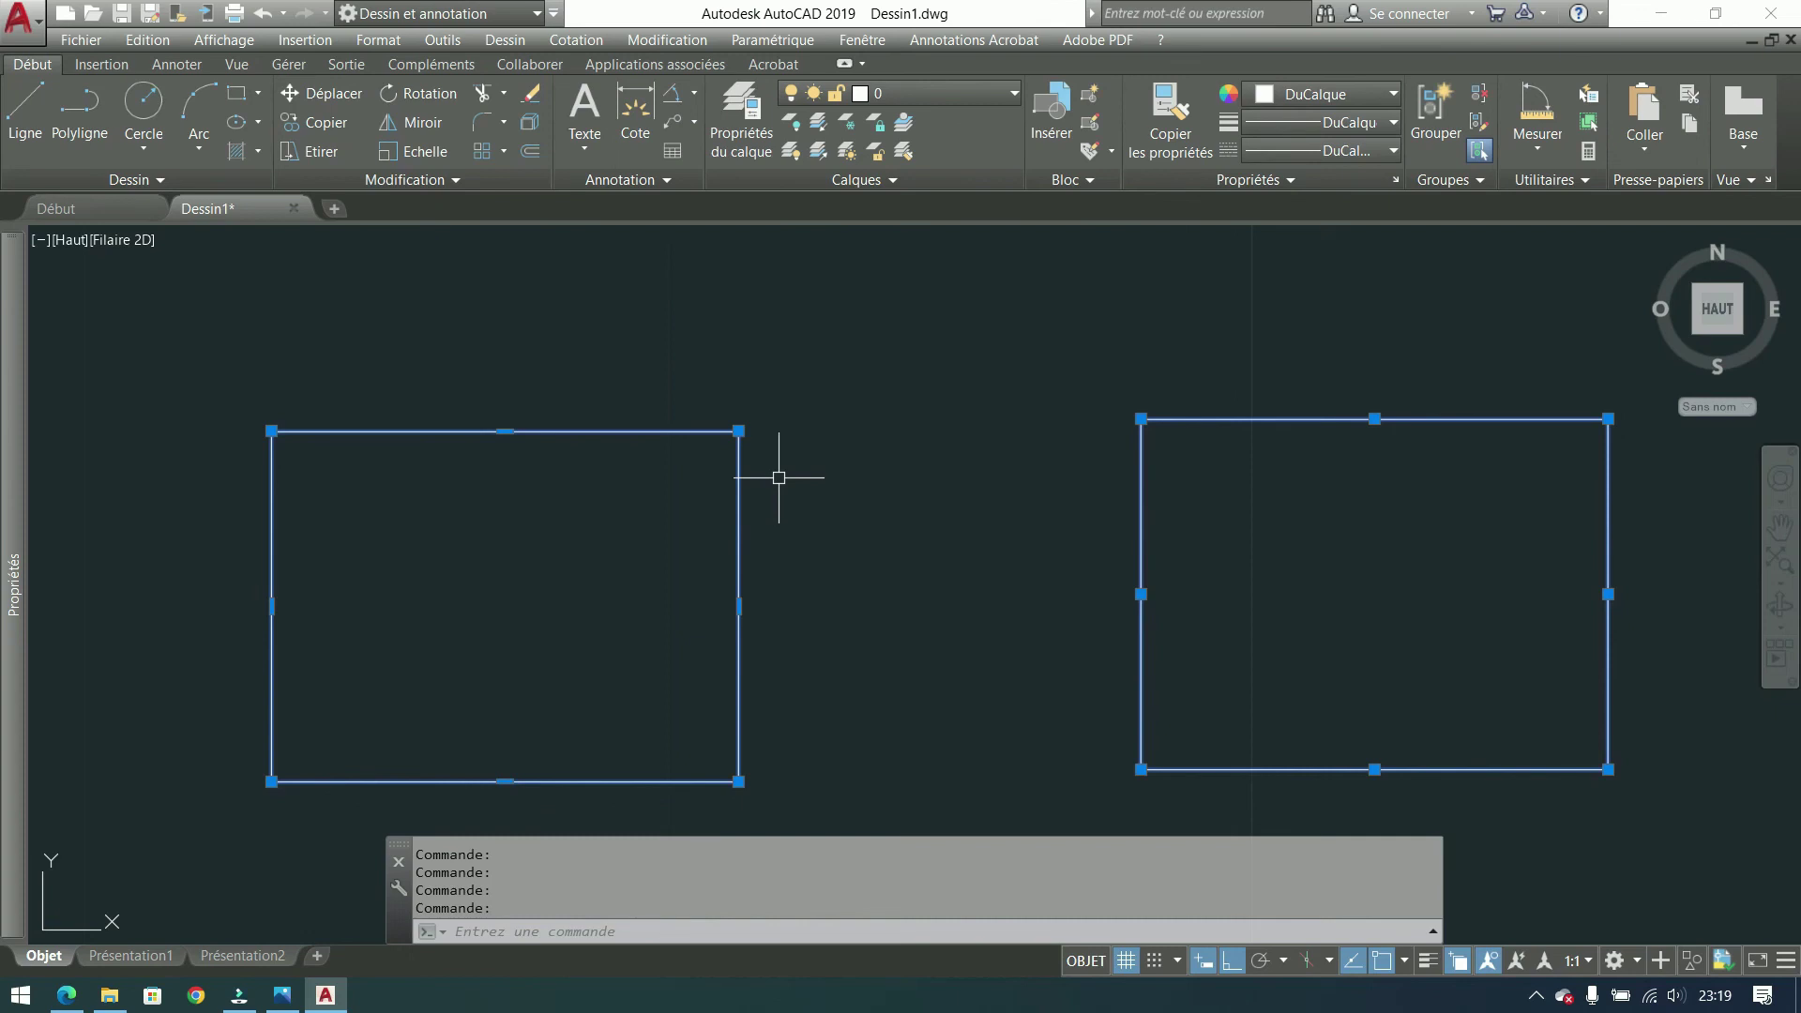
{"action": "key", "text": "Escape"}
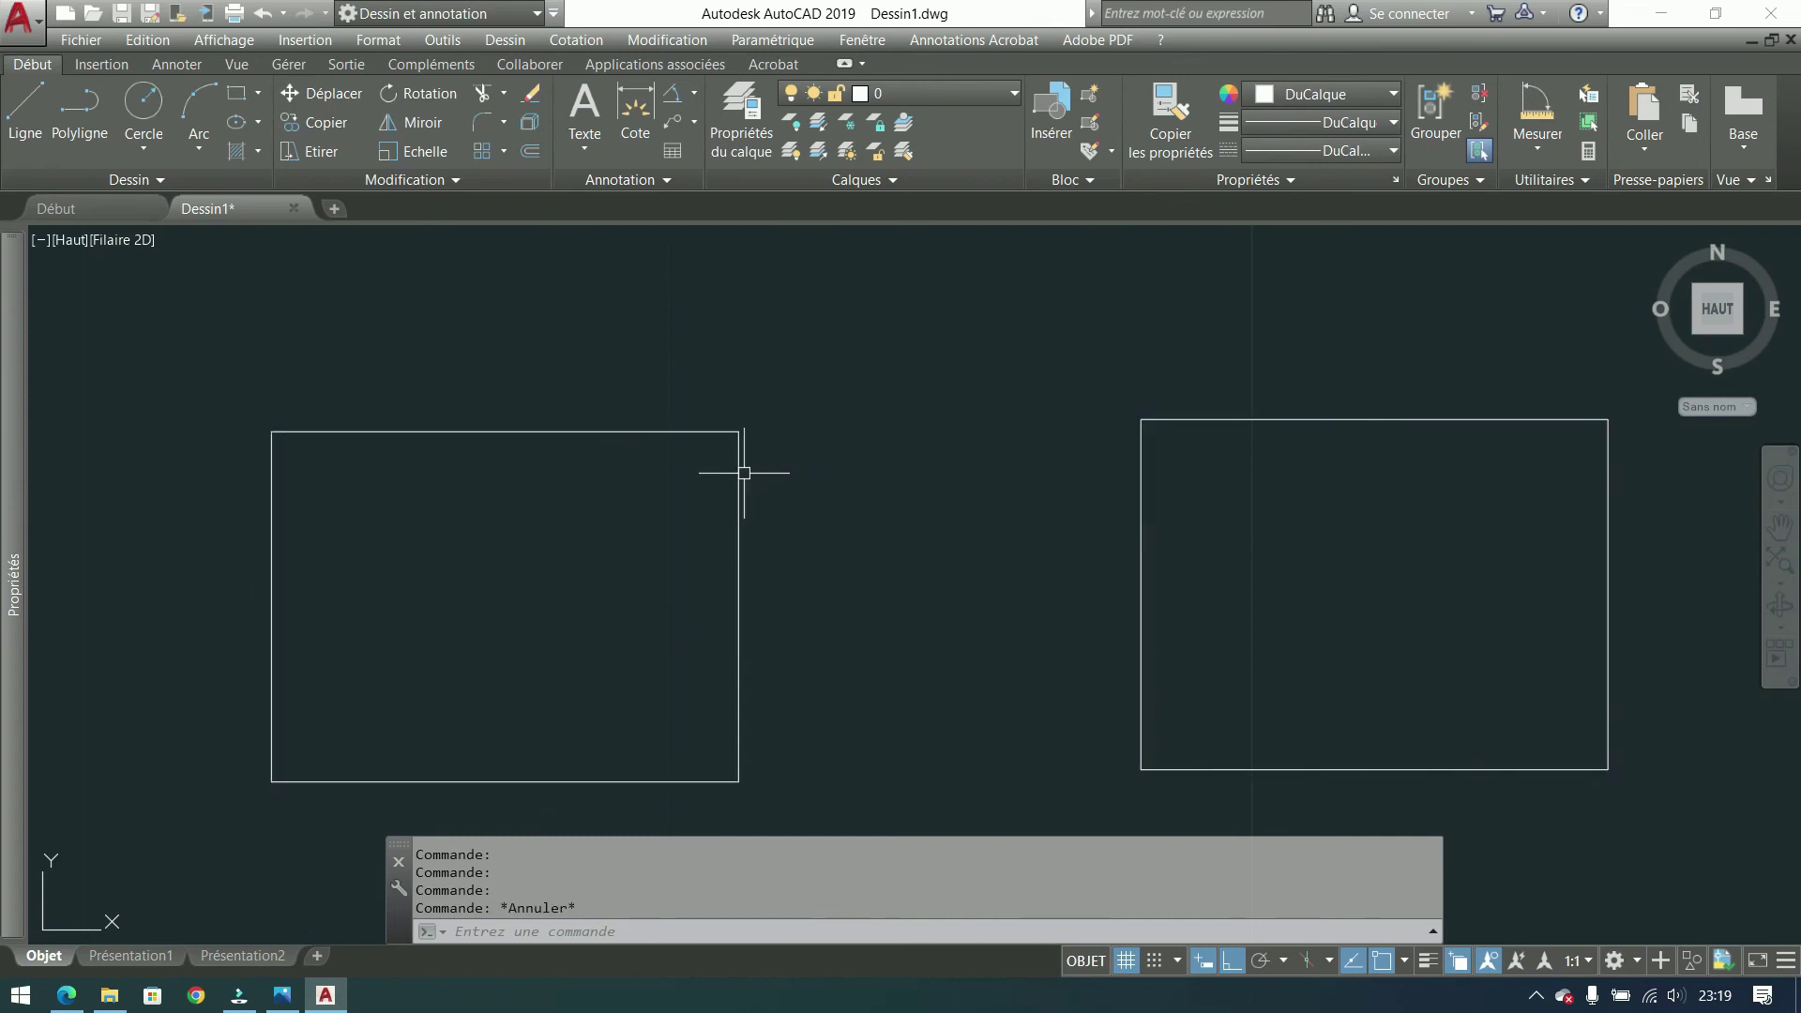
{"action": "left_click", "coordinate": [739, 470]}
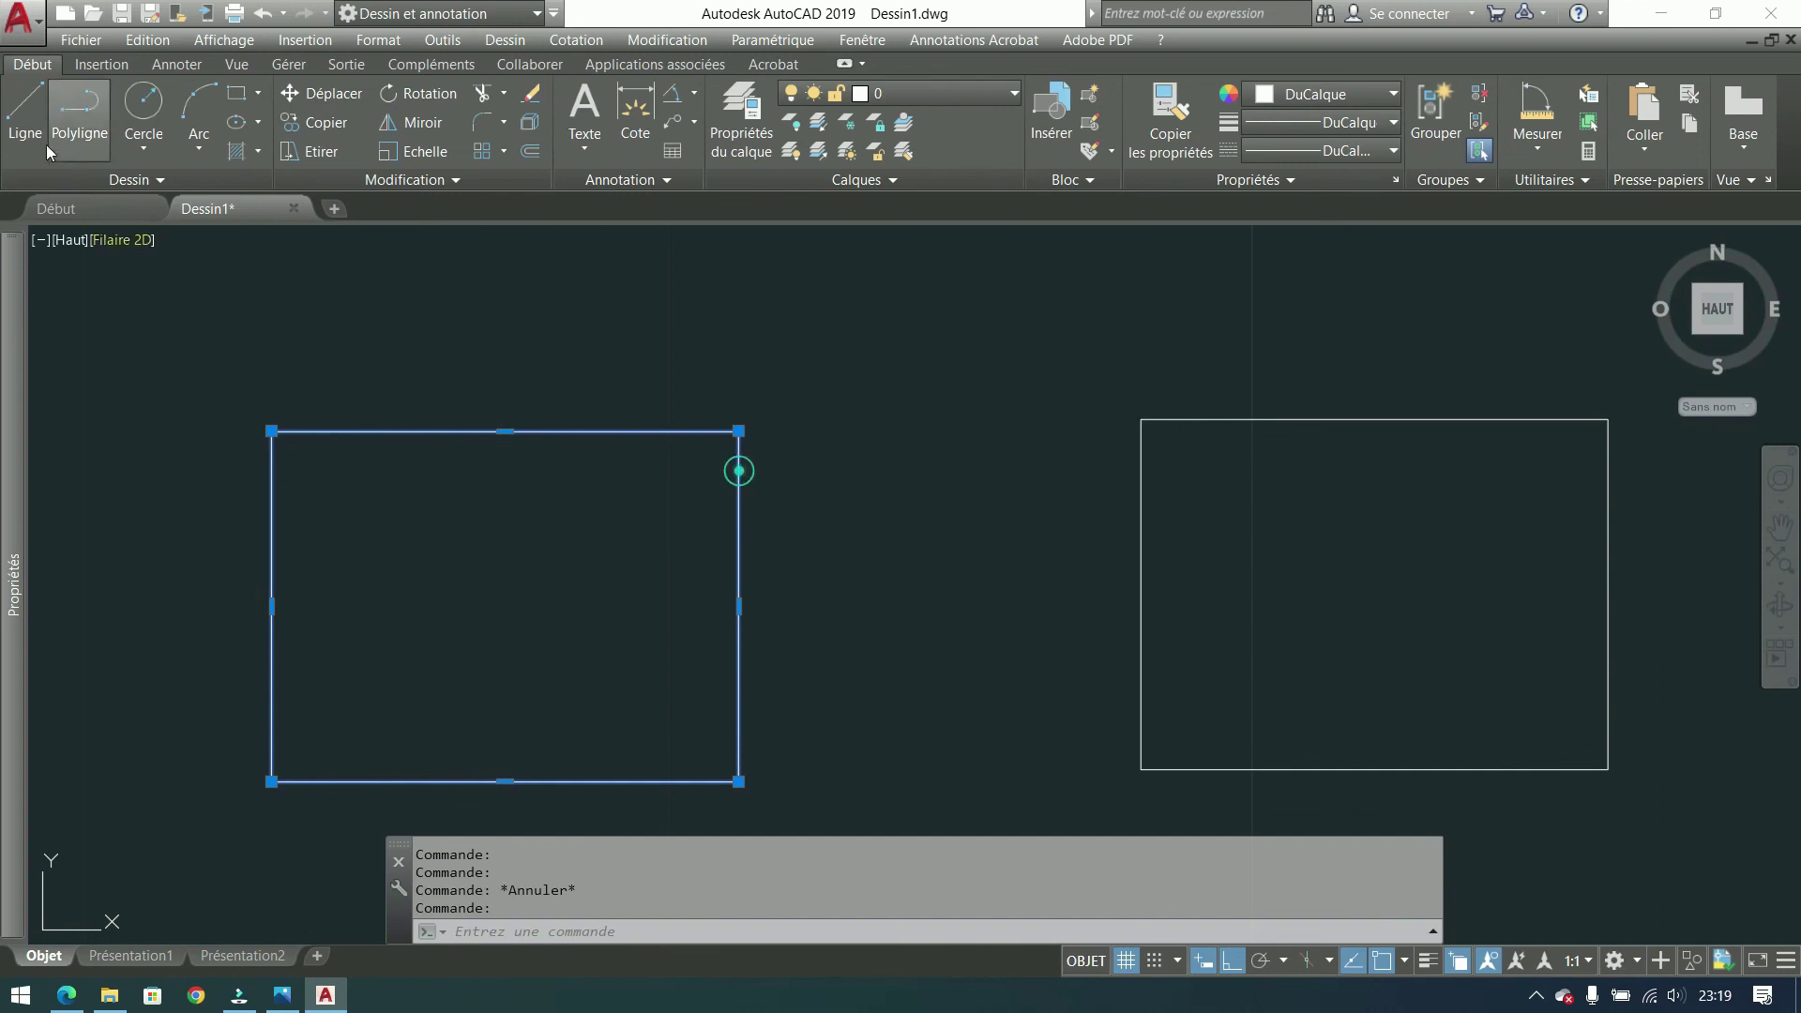
Step: Draw lines from the left rectangle's top-left corner to its centre, then to its top-right corner
{"action": "left_click", "coordinate": [26, 122]}
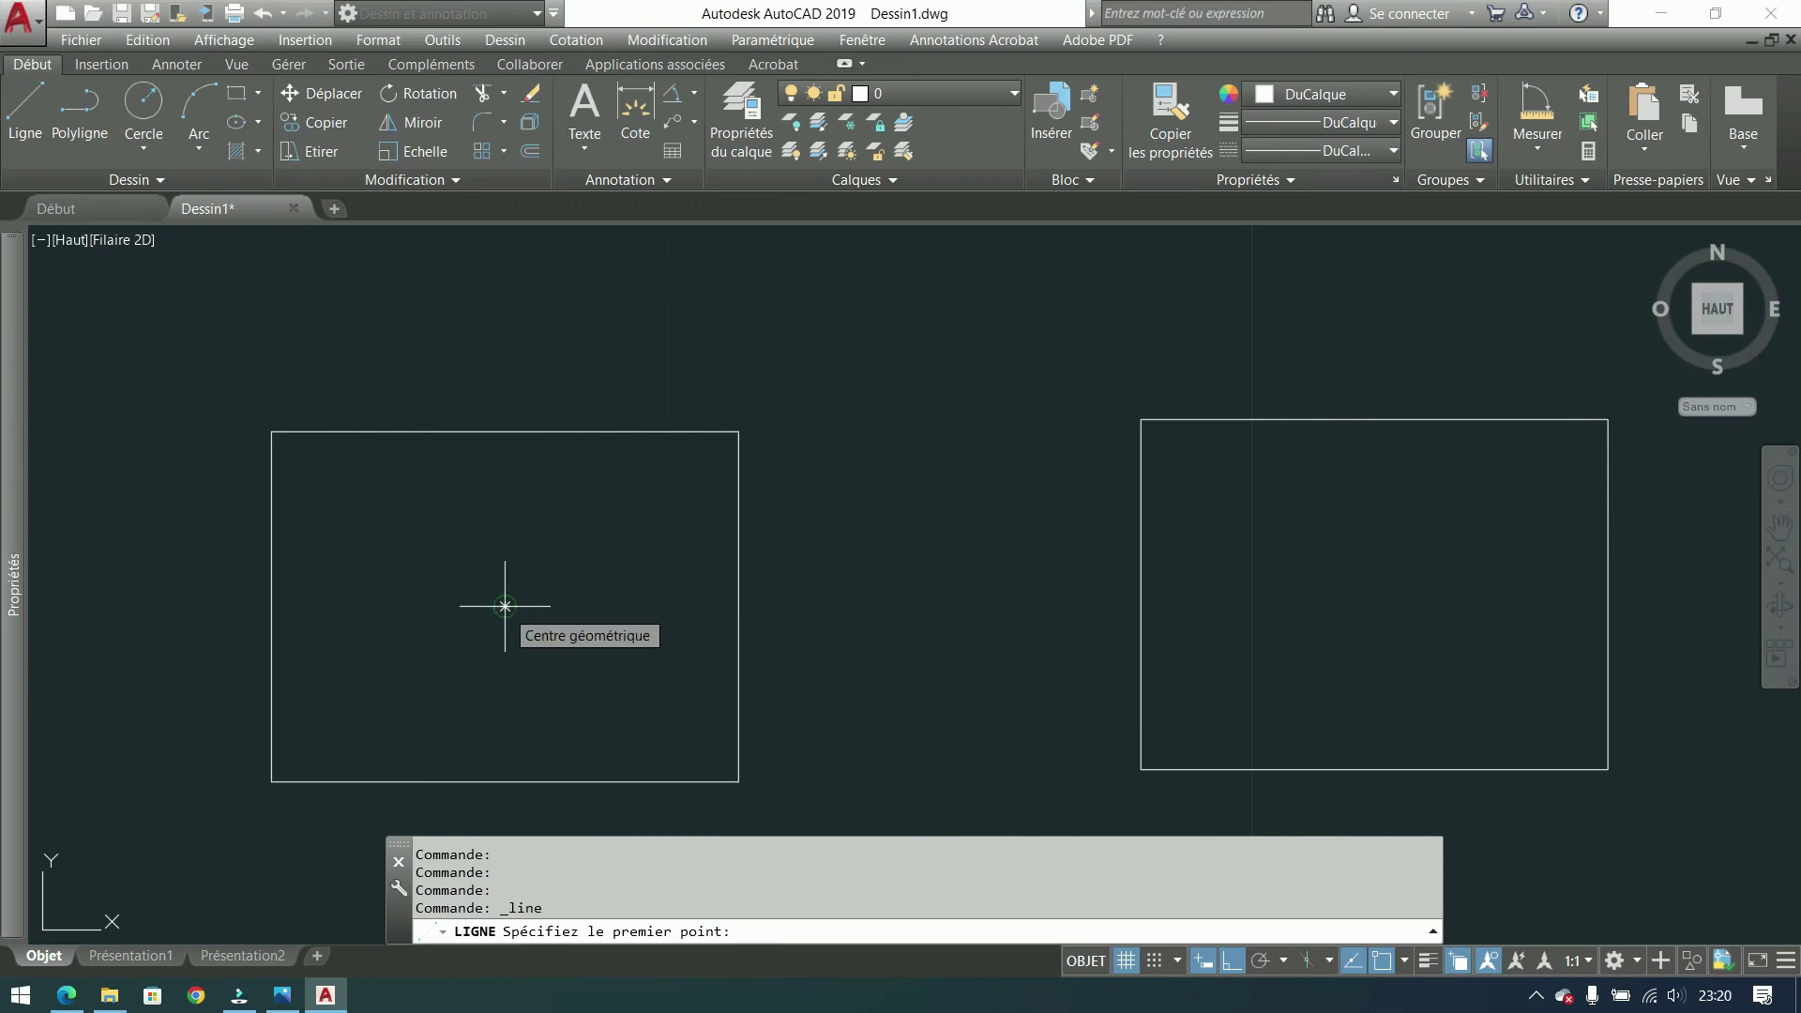
{"action": "left_click", "coordinate": [271, 431]}
{"action": "left_click", "coordinate": [504, 606]}
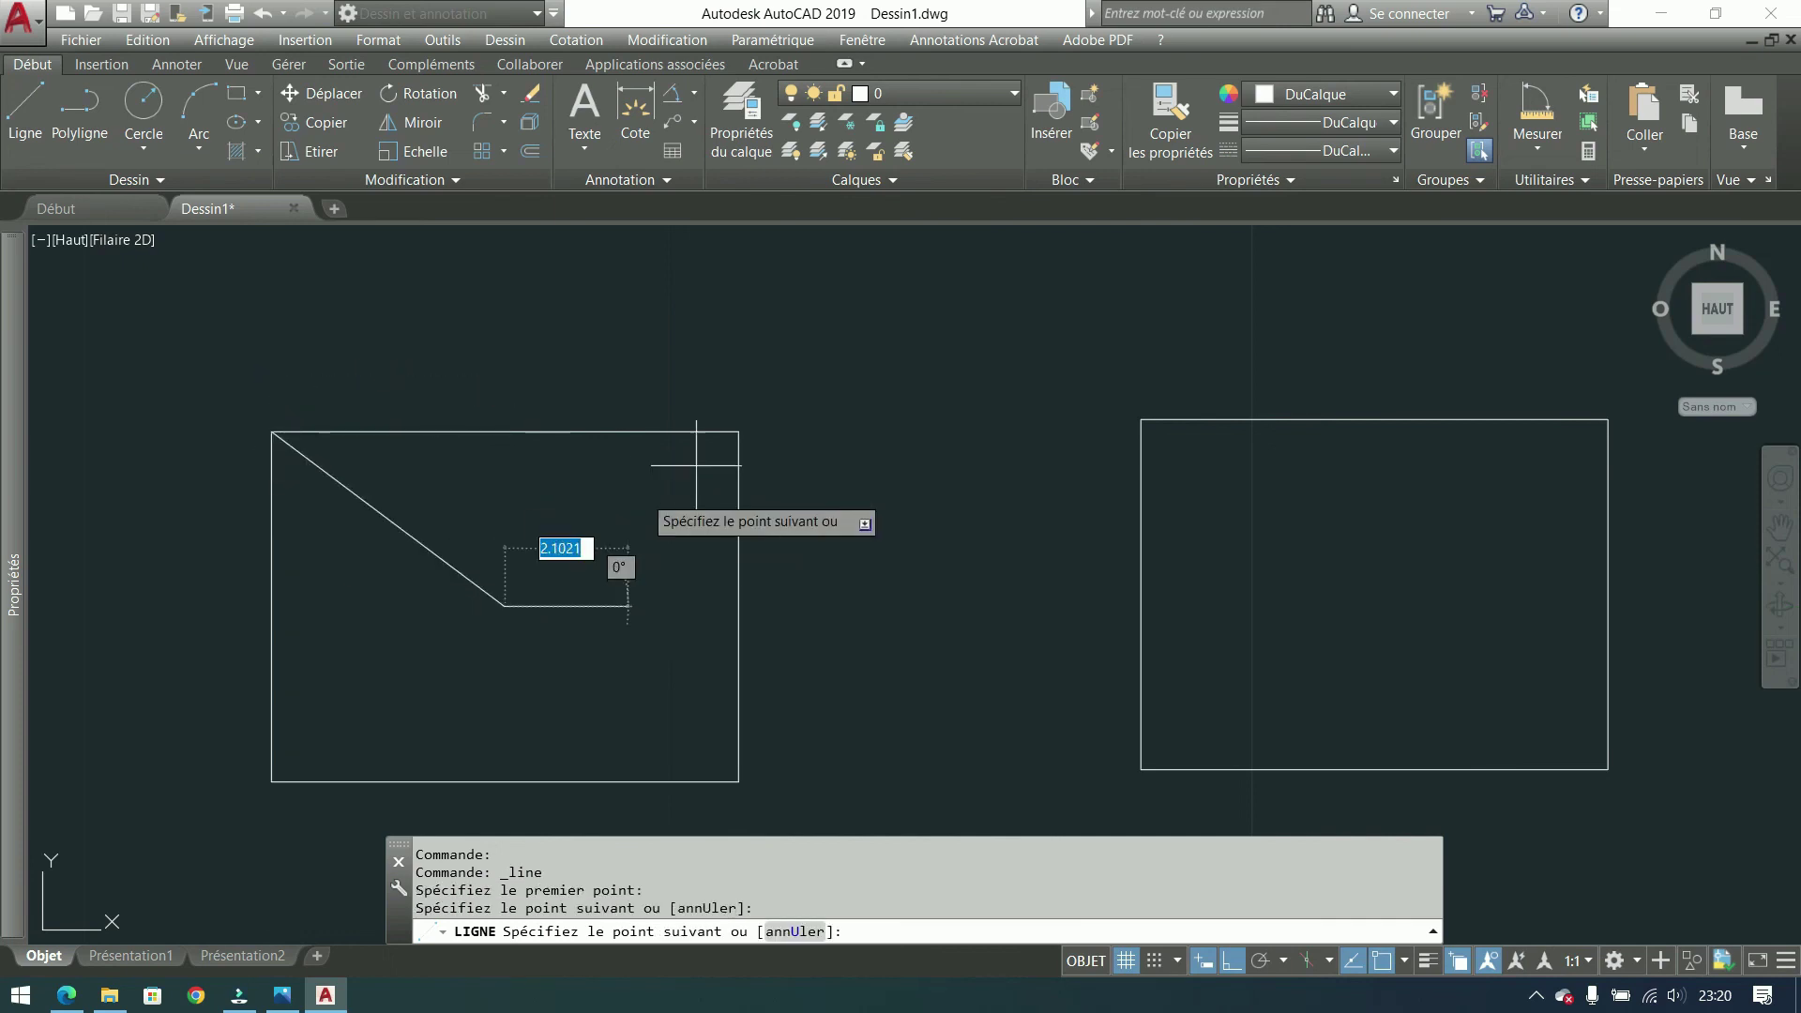
{"action": "left_click", "coordinate": [738, 431]}
{"action": "key", "text": "Return"}
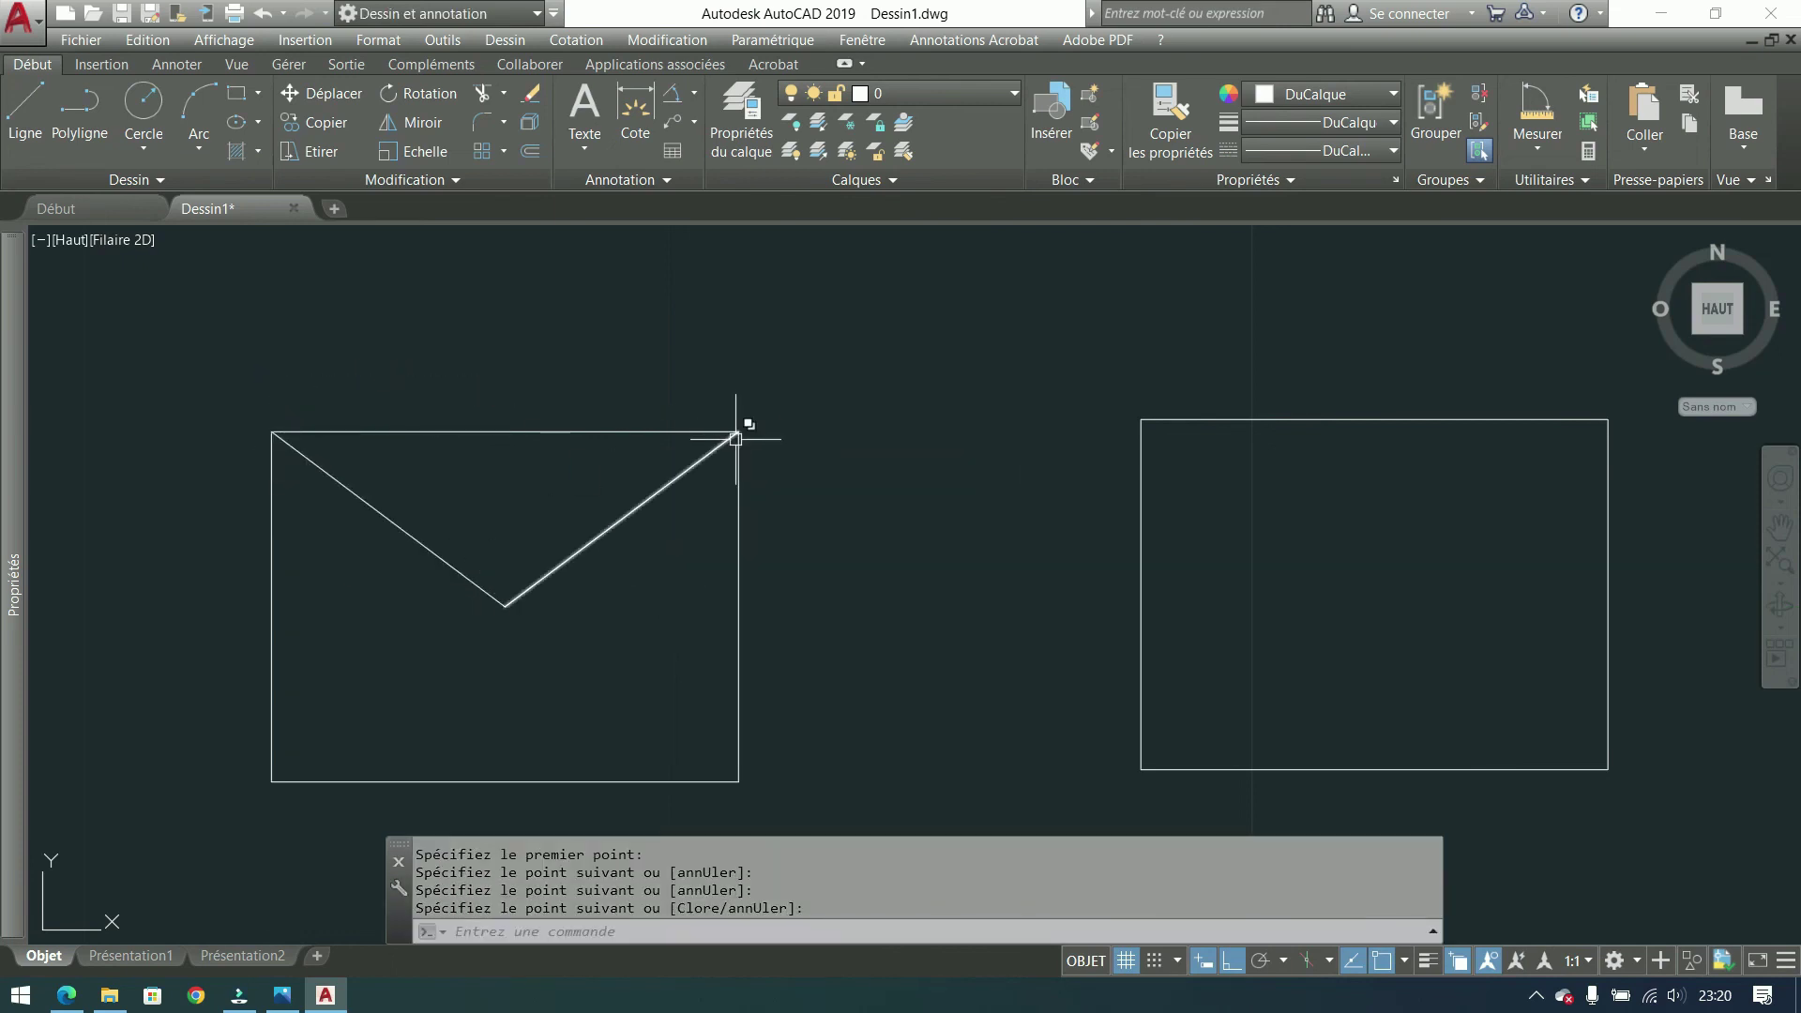